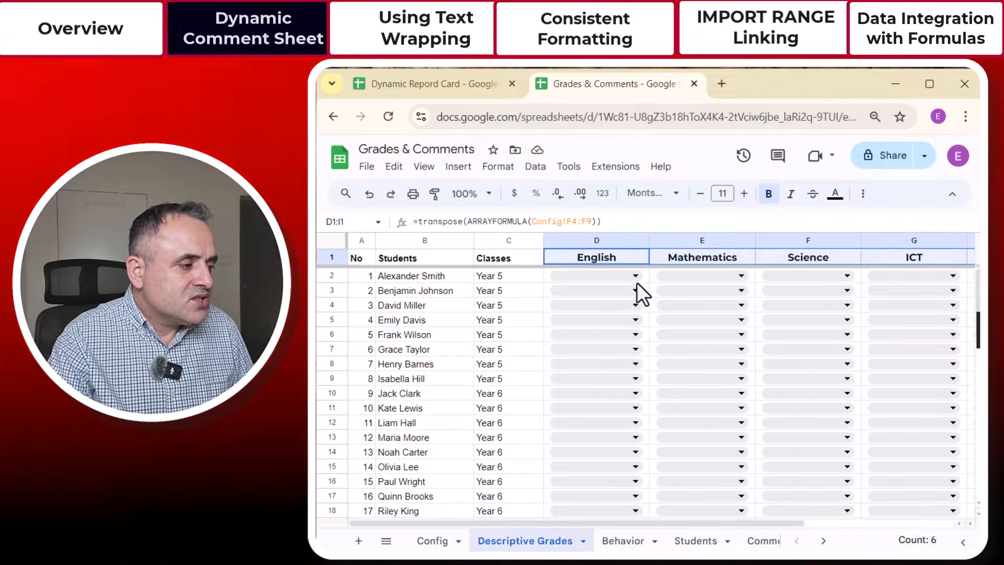
Step: Check the grade options available in the first English cell and duplicate the Descriptive Grades sheet
{"action": "left_click", "coordinate": [636, 277]}
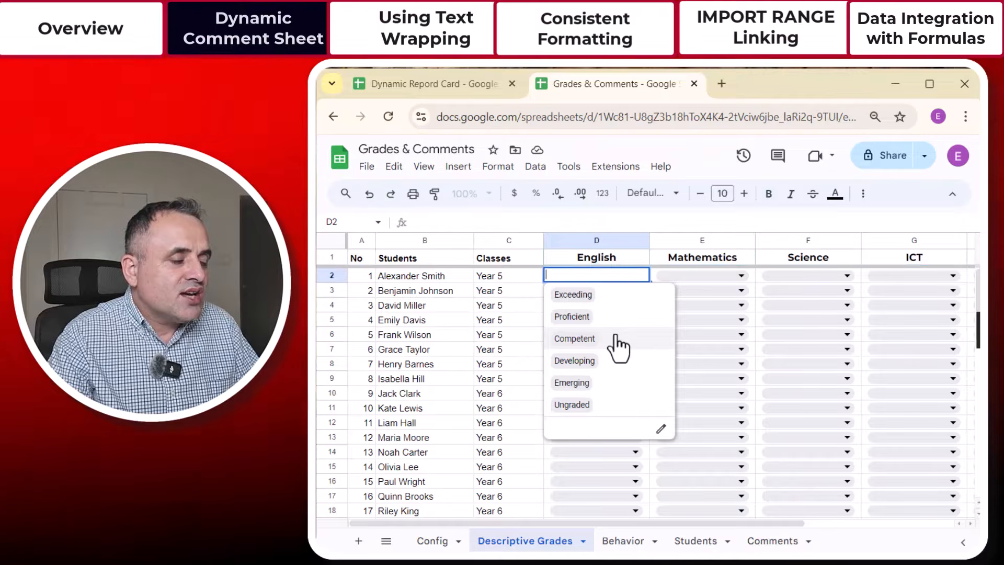
{"action": "key", "text": "Escape"}
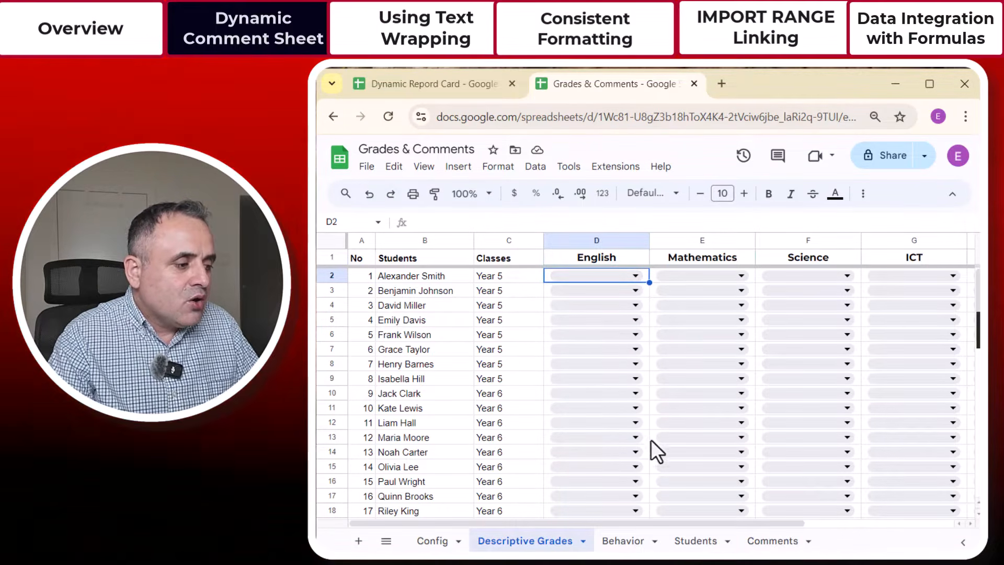
{"action": "left_click", "coordinate": [583, 541]}
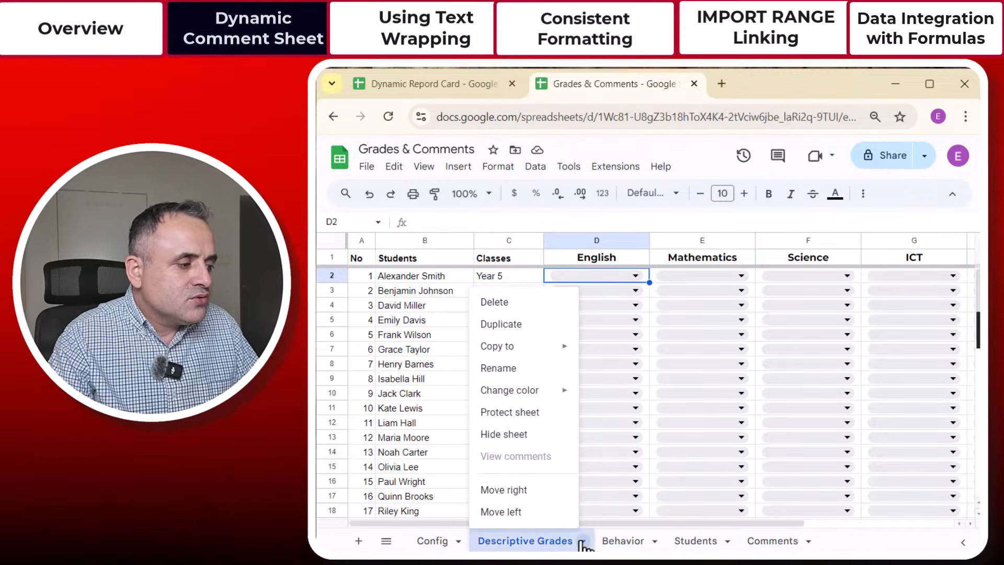
{"action": "left_click", "coordinate": [513, 325]}
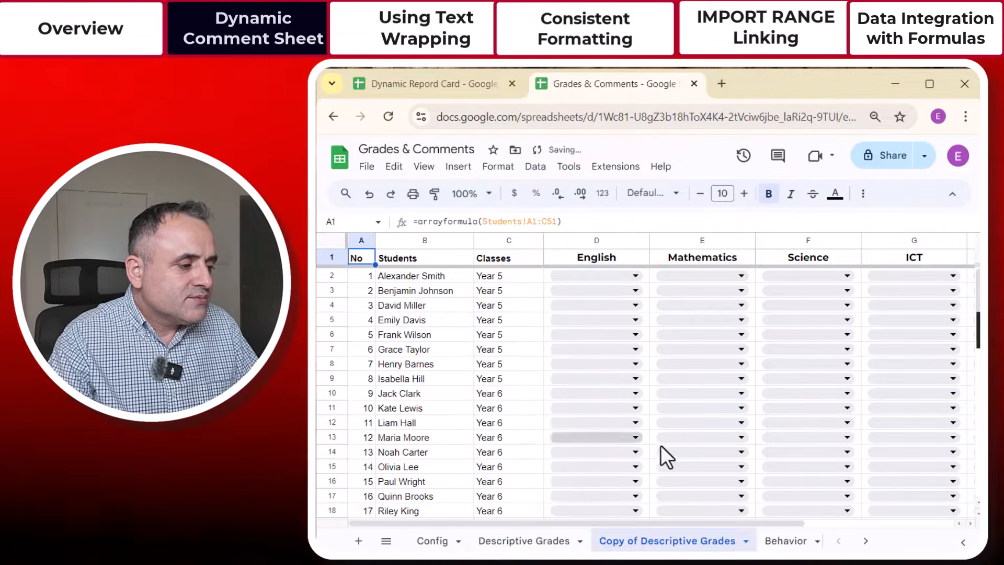
{"action": "left_click", "coordinate": [746, 541]}
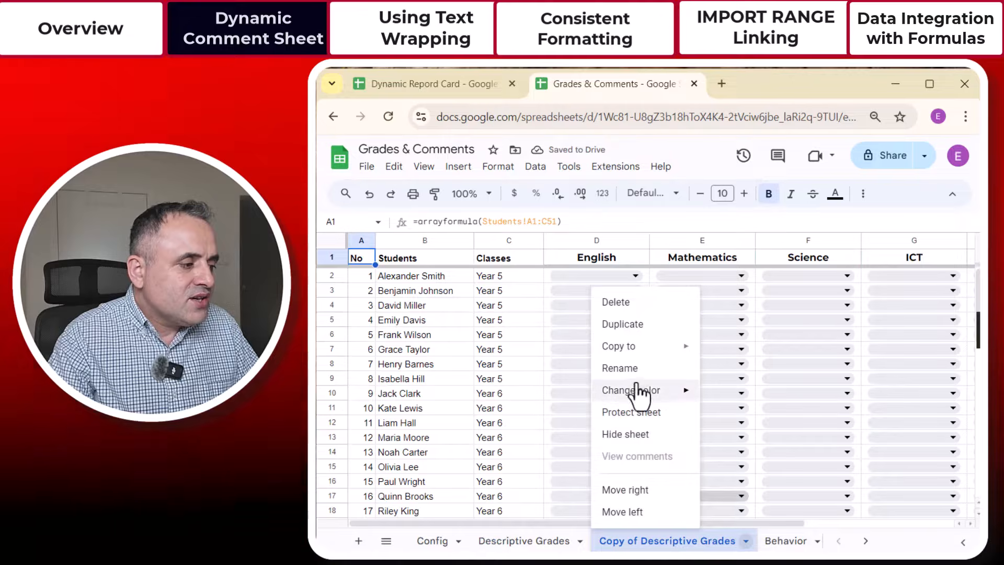
{"action": "left_click", "coordinate": [628, 369]}
{"action": "type", "text": "Comments"}
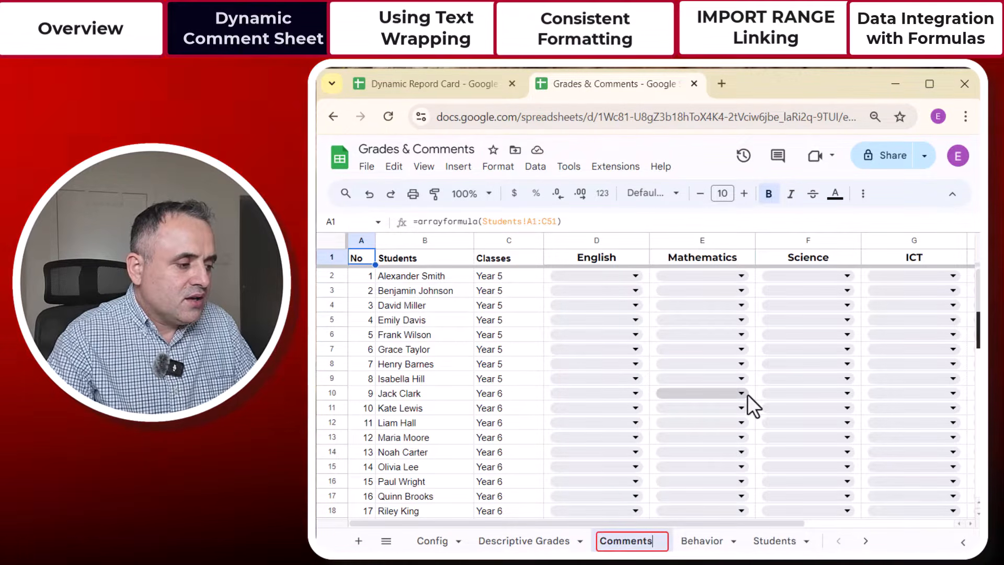
{"action": "key", "text": "Escape"}
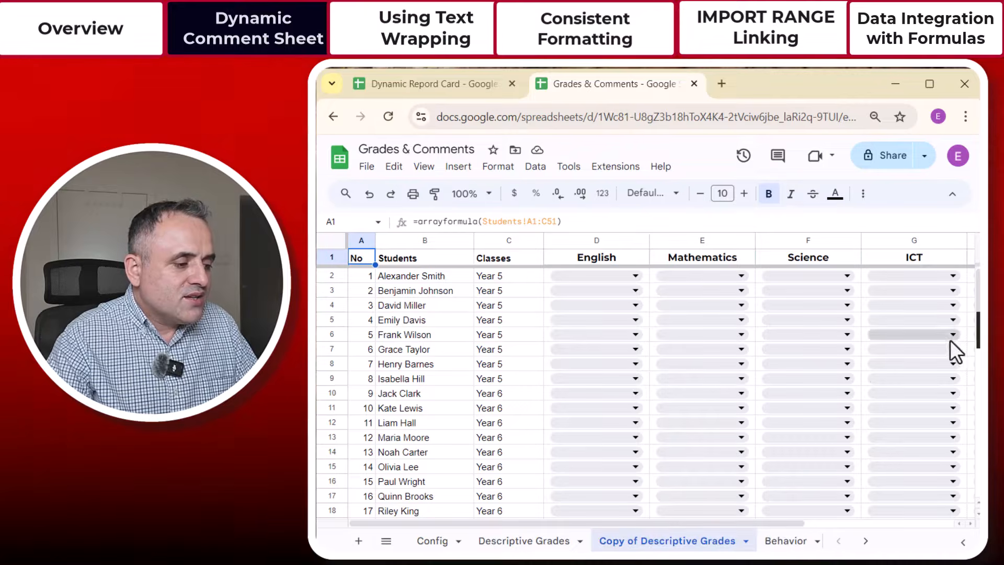
Step: Delete the existing empty Comments sheet
{"action": "left_click", "coordinate": [865, 541]}
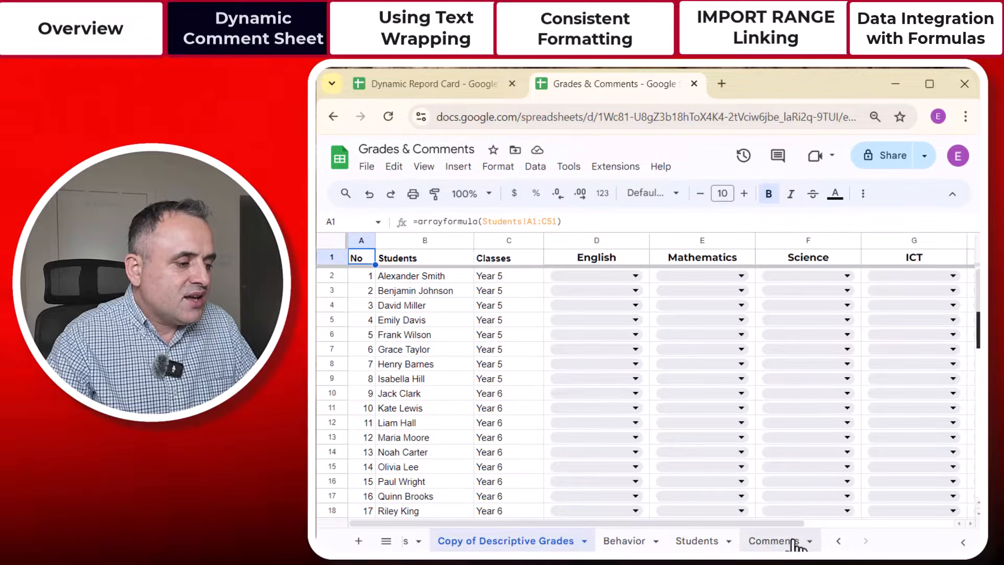
{"action": "left_click", "coordinate": [793, 541]}
{"action": "left_click", "coordinate": [810, 541]}
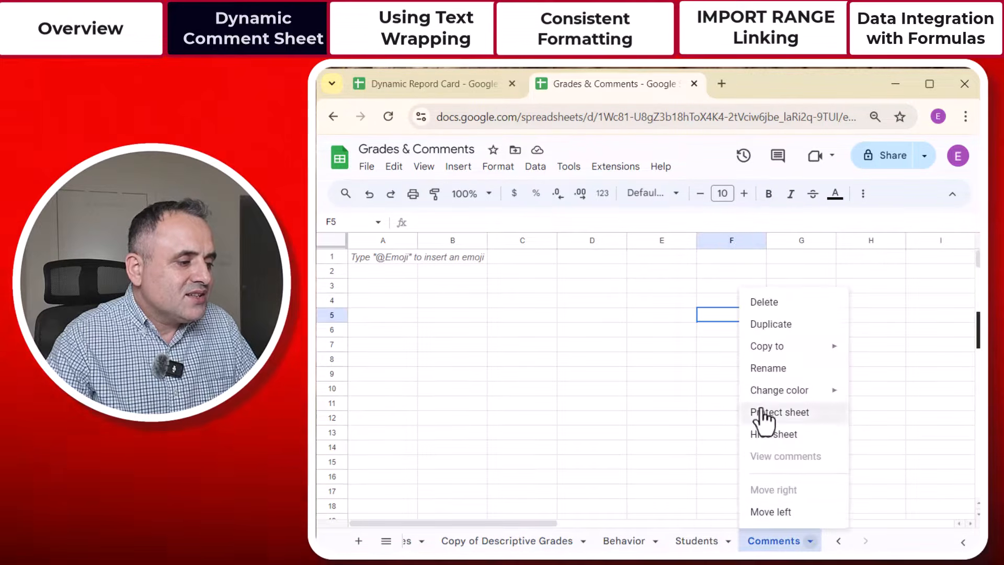
{"action": "left_click", "coordinate": [766, 303]}
{"action": "left_click", "coordinate": [794, 375]}
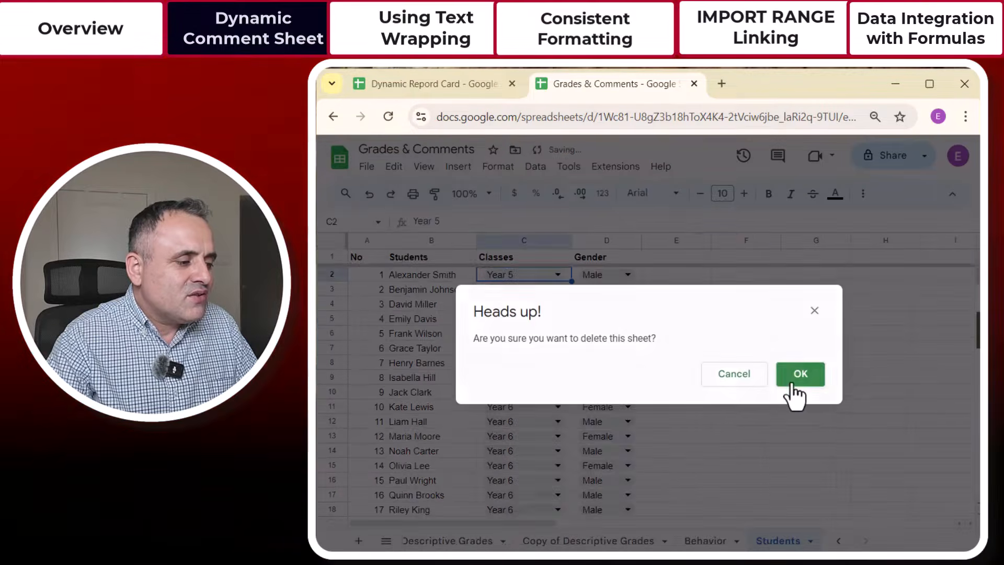
Step: Rename the Copy of Descriptive Grades sheet as Comments
{"action": "left_click", "coordinate": [591, 541]}
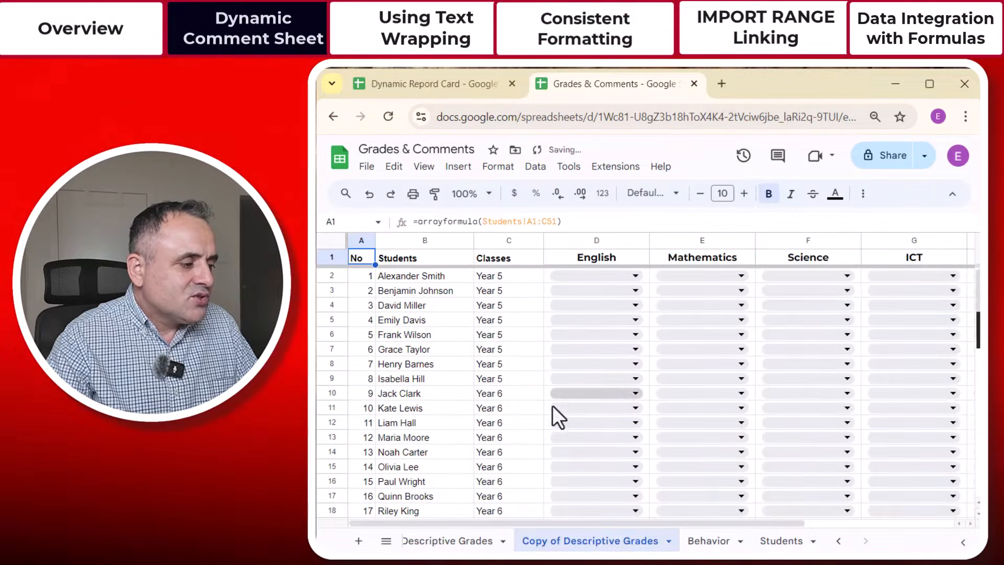
{"action": "left_click", "coordinate": [668, 541]}
{"action": "left_click", "coordinate": [551, 367]}
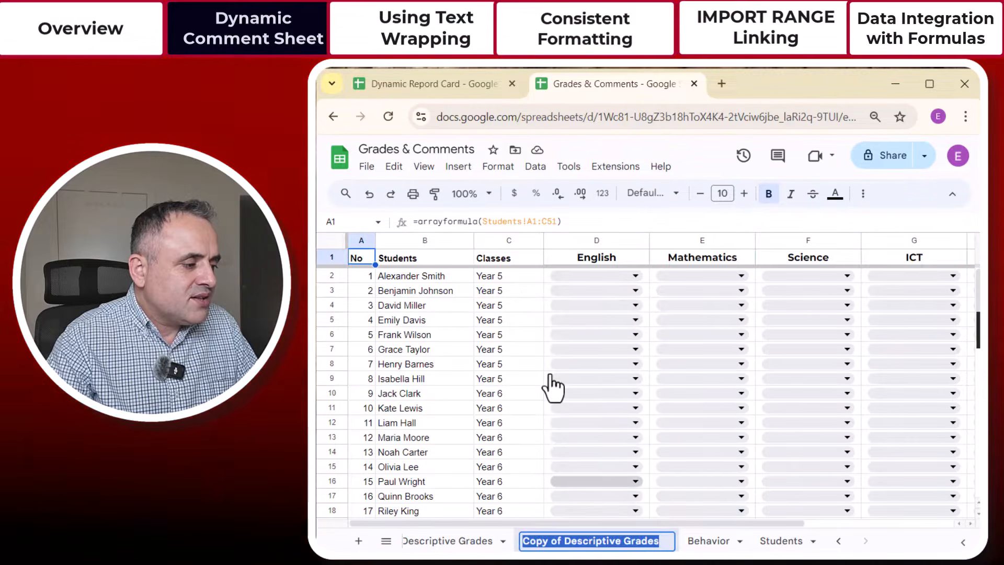
{"action": "type", "text": "Comments"}
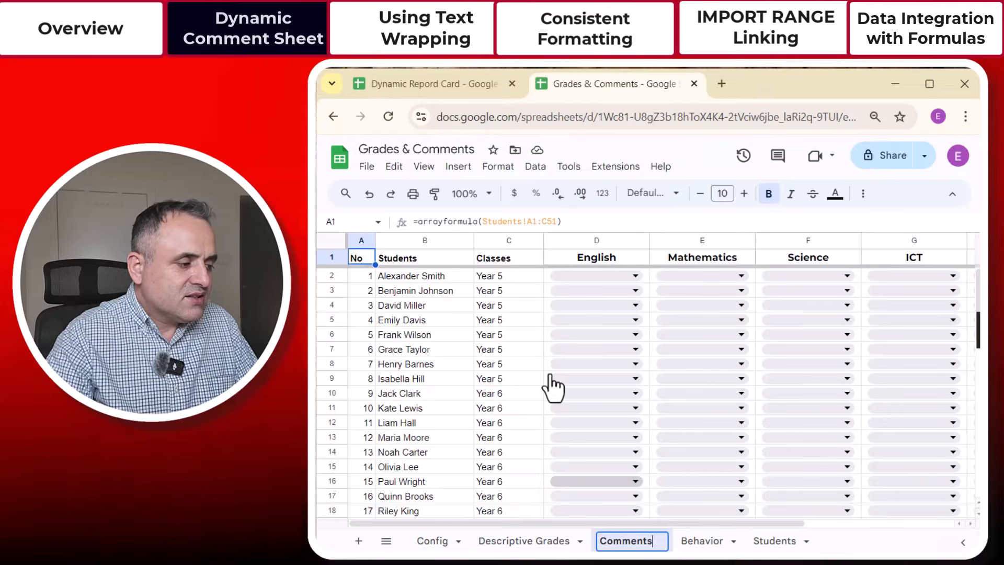
{"action": "left_click", "coordinate": [398, 335]}
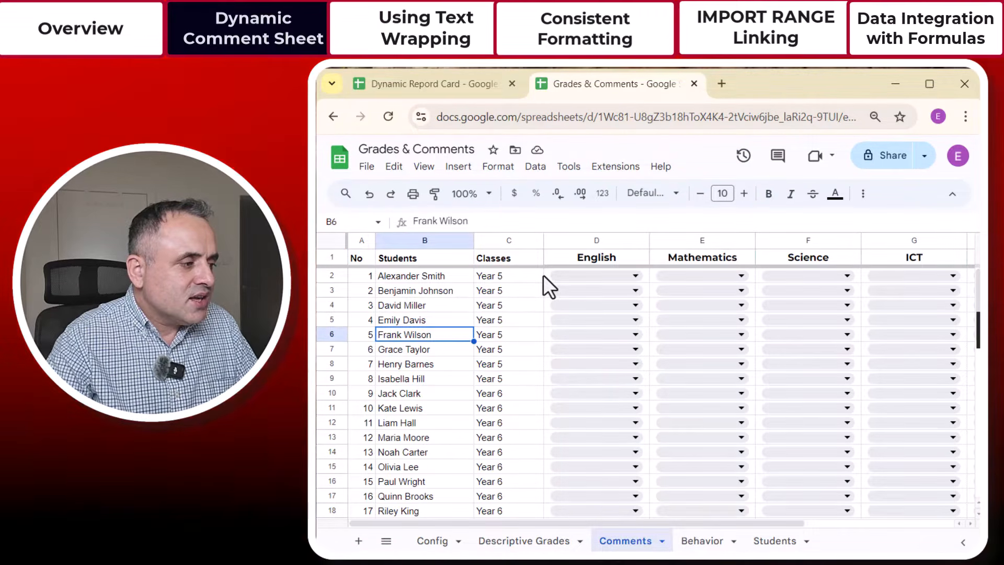
Step: Remove all data validation rules from the subject cells D2:I51 on the Comments sheet and close the validation rules
{"action": "left_click_drag", "start_coordinate": [547, 275], "coordinate": [978, 305]}
{"action": "mouse_move", "coordinate": [974, 359]}
{"action": "left_mouse_down"}
{"action": "mouse_move", "coordinate": [919, 444]}
{"action": "mouse_move", "coordinate": [916, 524]}
{"action": "mouse_move", "coordinate": [968, 265]}
{"action": "mouse_move", "coordinate": [978, 471]}
{"action": "mouse_move", "coordinate": [978, 336]}
{"action": "mouse_move", "coordinate": [887, 342]}
{"action": "mouse_move", "coordinate": [941, 520]}
{"action": "mouse_move", "coordinate": [955, 481]}
{"action": "left_mouse_up"}
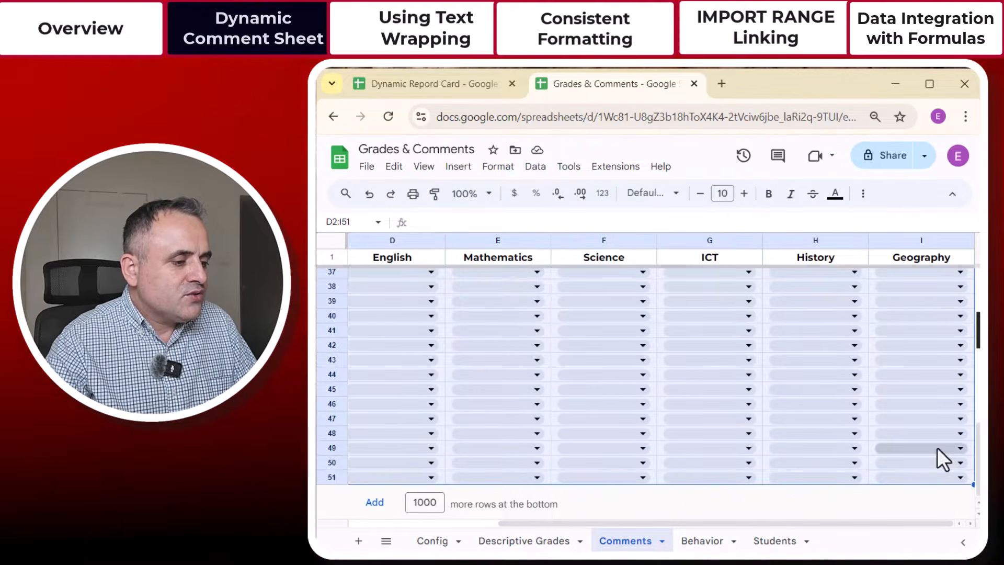
{"action": "left_click", "coordinate": [507, 167]}
{"action": "mouse_move", "coordinate": [534, 169]}
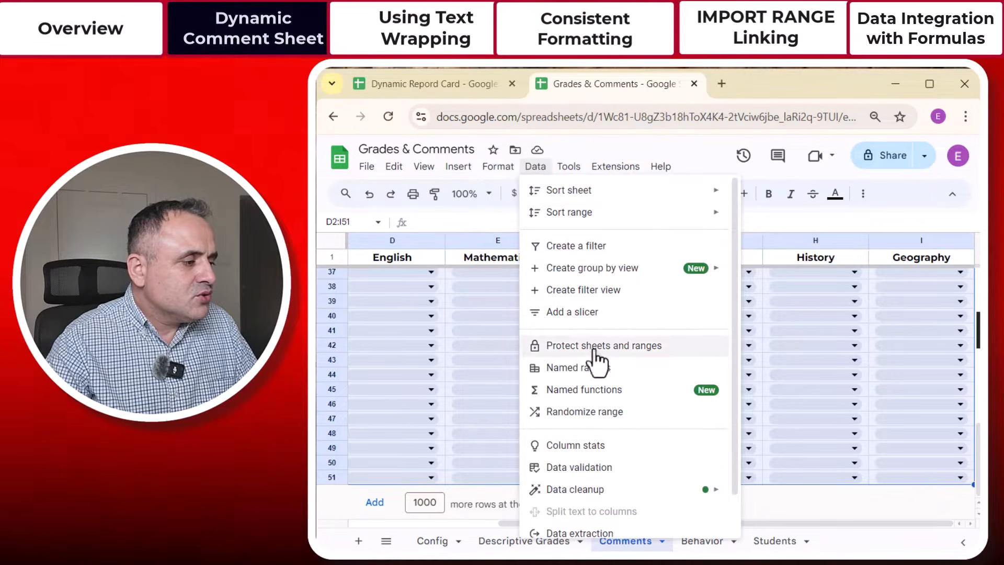
{"action": "left_click", "coordinate": [606, 474]}
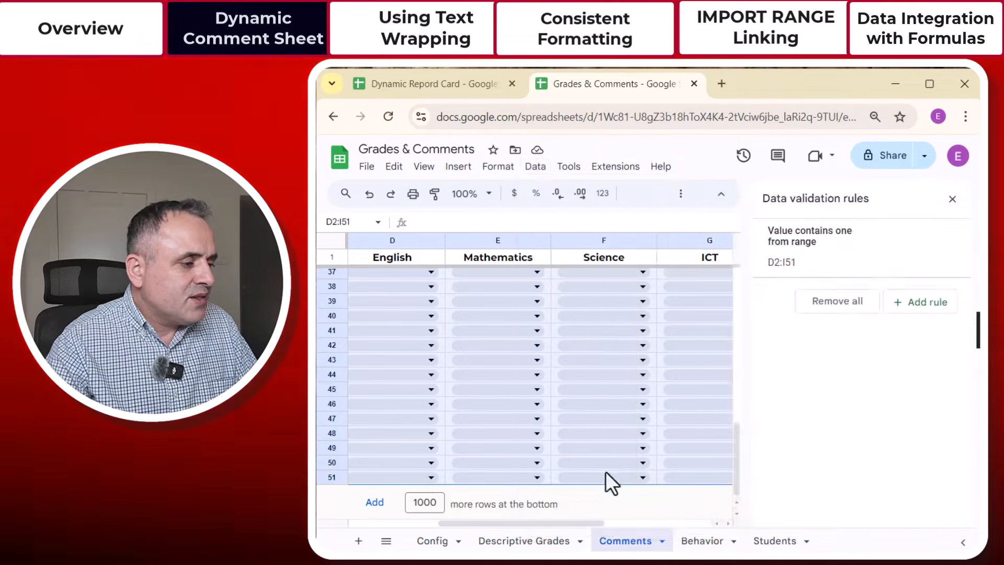
{"action": "left_click", "coordinate": [821, 308]}
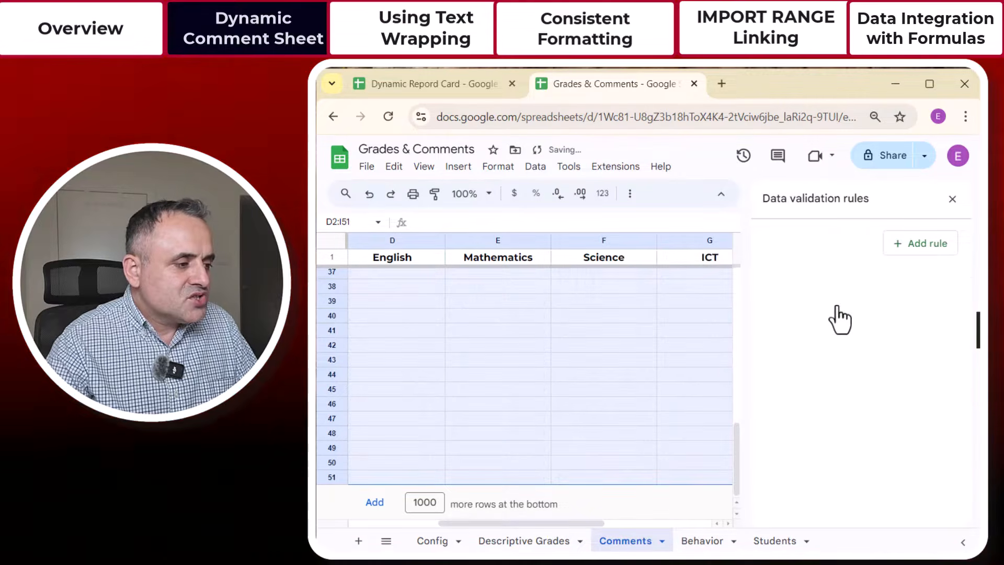
{"action": "left_click", "coordinate": [651, 371]}
{"action": "scroll", "coordinate": [648, 314], "scroll_direction": "up", "scroll_amount": 5}
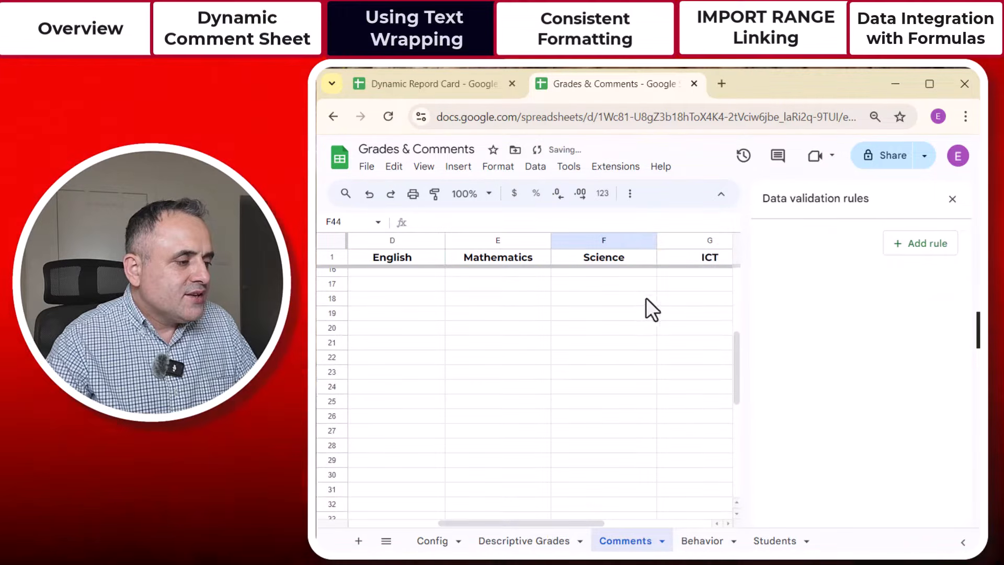
{"action": "left_click", "coordinate": [952, 200]}
{"action": "scroll", "coordinate": [822, 293], "scroll_direction": "up", "scroll_amount": 5}
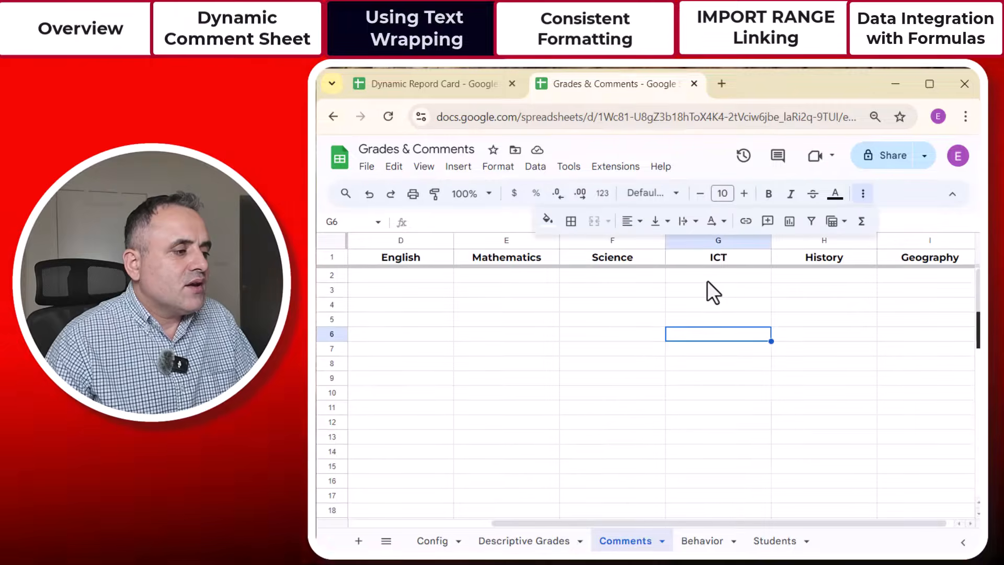
Step: Paste the comment "shows competency in using ICT tools but can improve efficiency." into ICT cell G2
{"action": "left_click", "coordinate": [707, 280]}
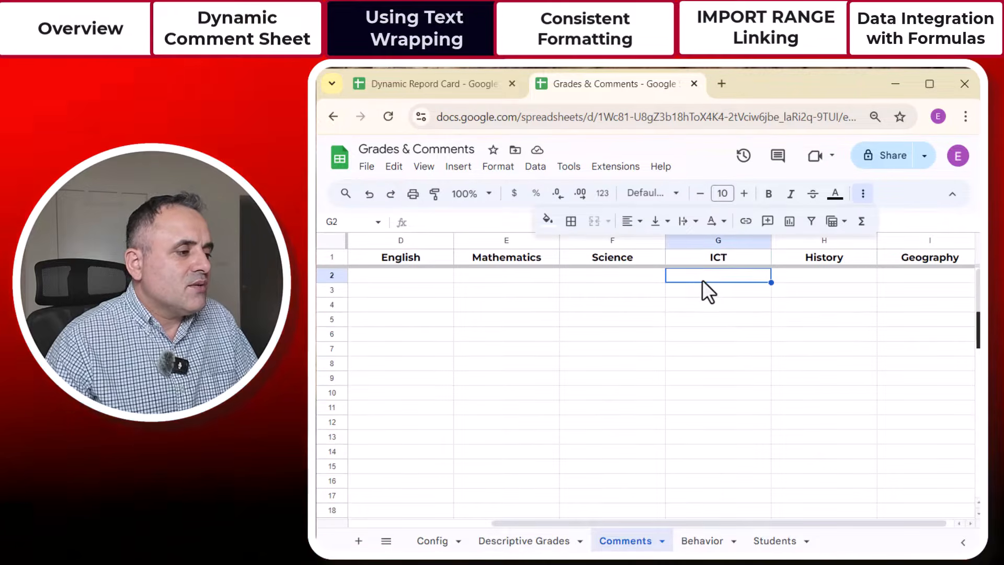
{"action": "double_click", "coordinate": [702, 279]}
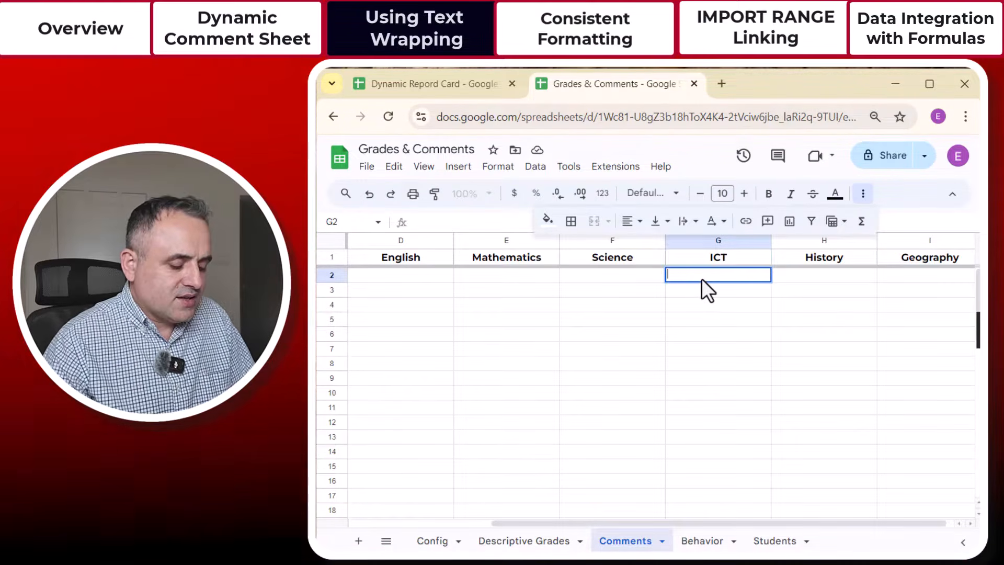
{"action": "key", "text": "ctrl+v"}
{"action": "key", "text": "Return"}
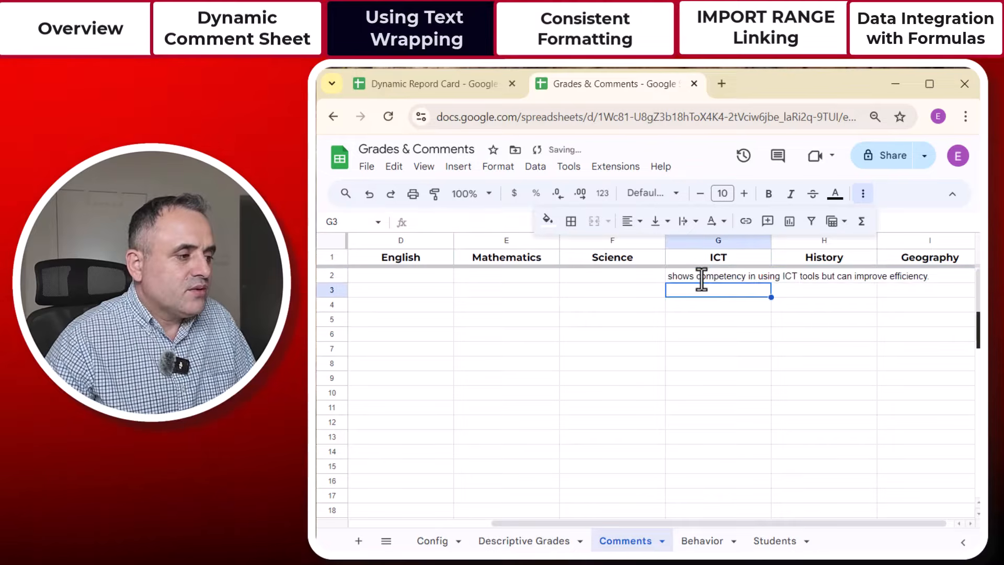
{"action": "left_click", "coordinate": [704, 277]}
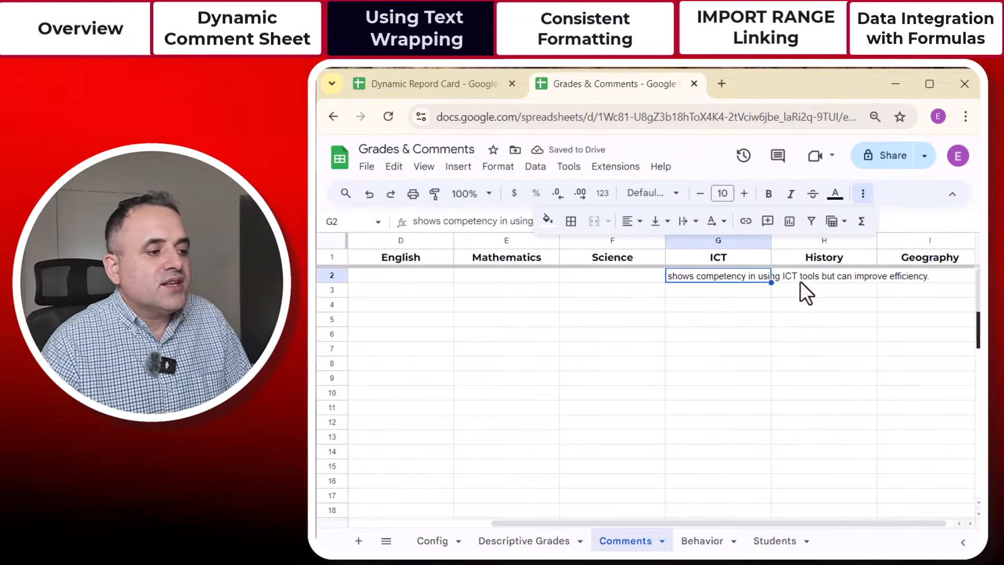
{"action": "left_click", "coordinate": [692, 380]}
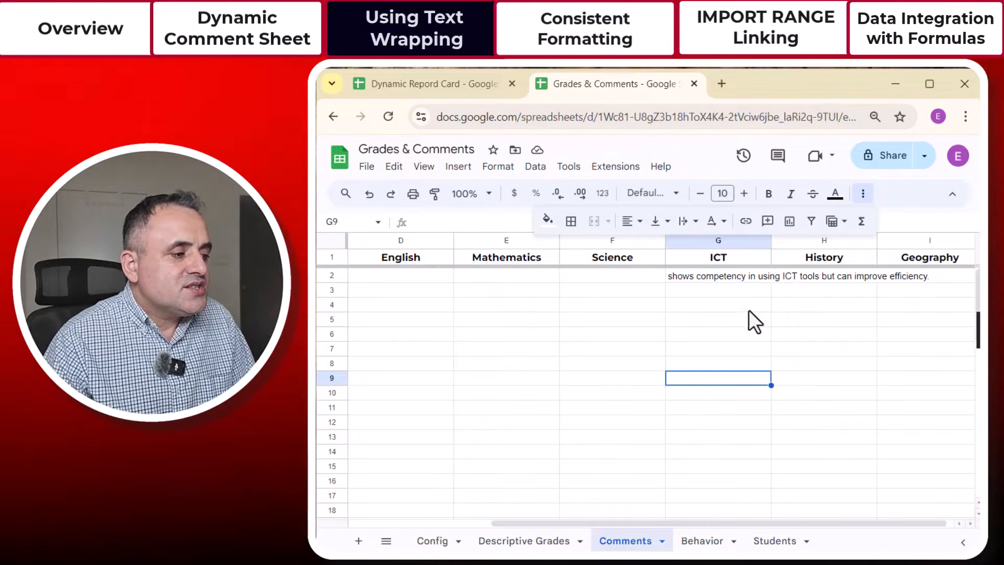
{"action": "left_click", "coordinate": [756, 276]}
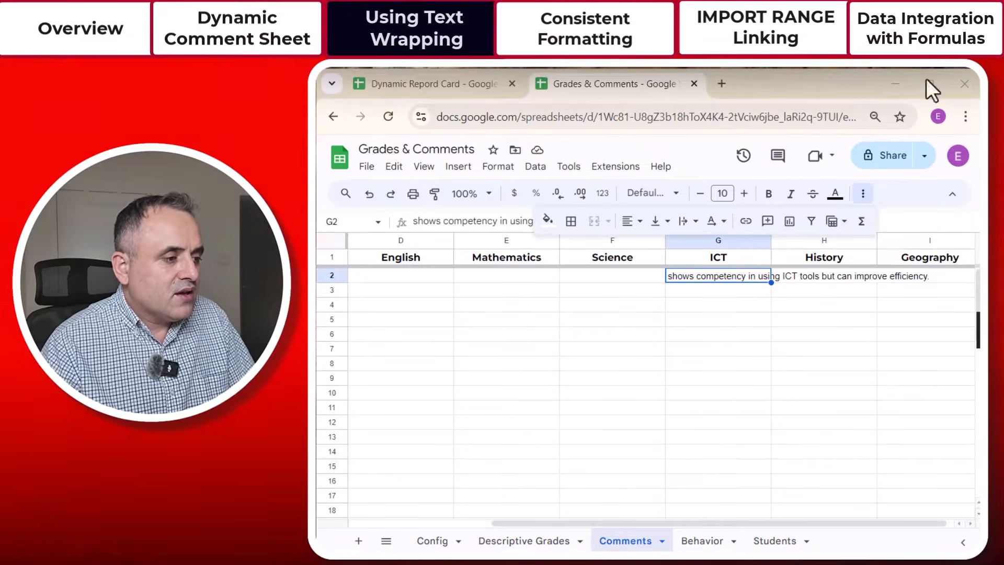
Step: Paste the comment "shows good understanding of historical themes." into History cell H2
{"action": "double_click", "coordinate": [807, 278]}
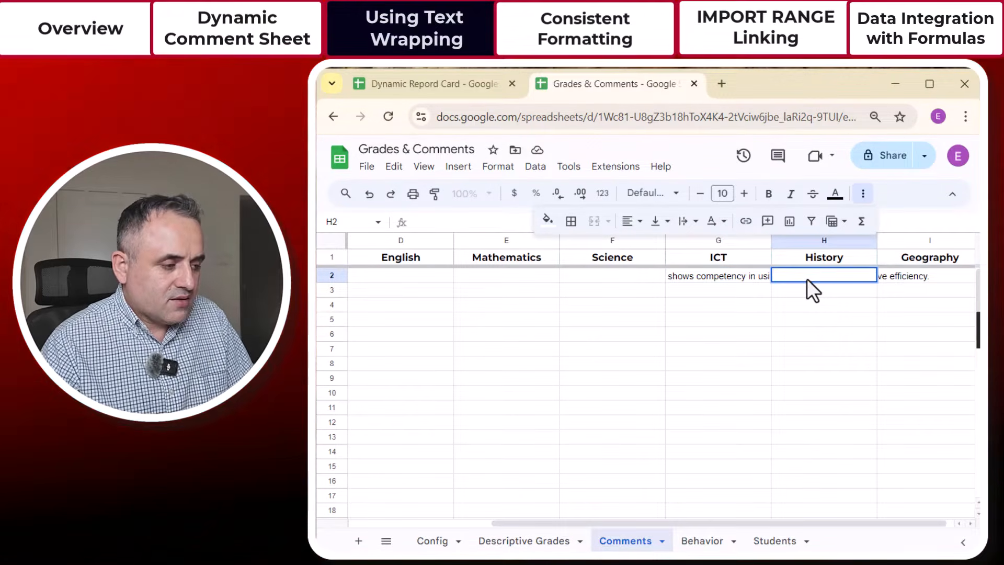
{"action": "key", "text": "ctrl+v"}
{"action": "key", "text": "Return"}
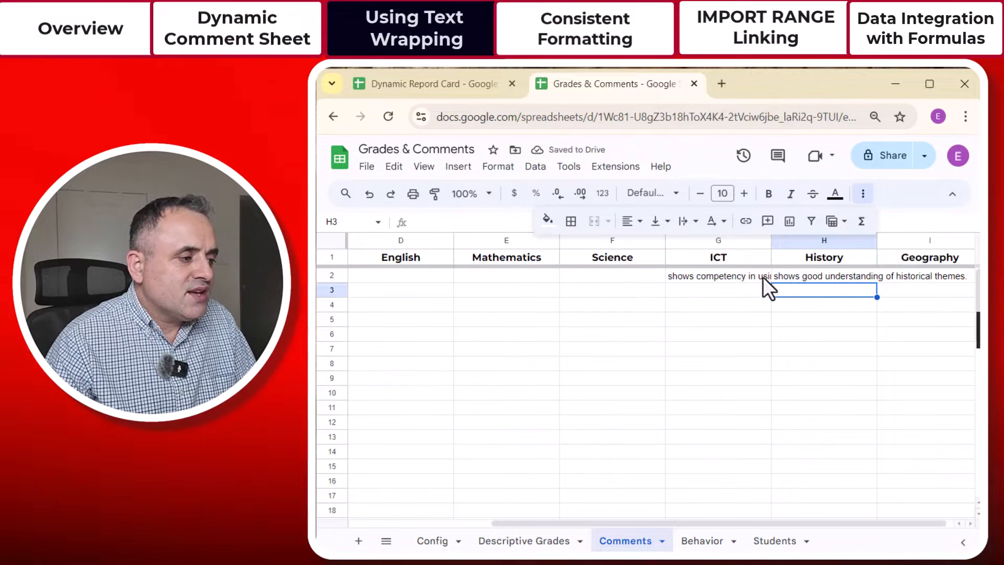
Step: Set the text wrapping of the ICT comment in G2 to Wrap
{"action": "left_click", "coordinate": [748, 277]}
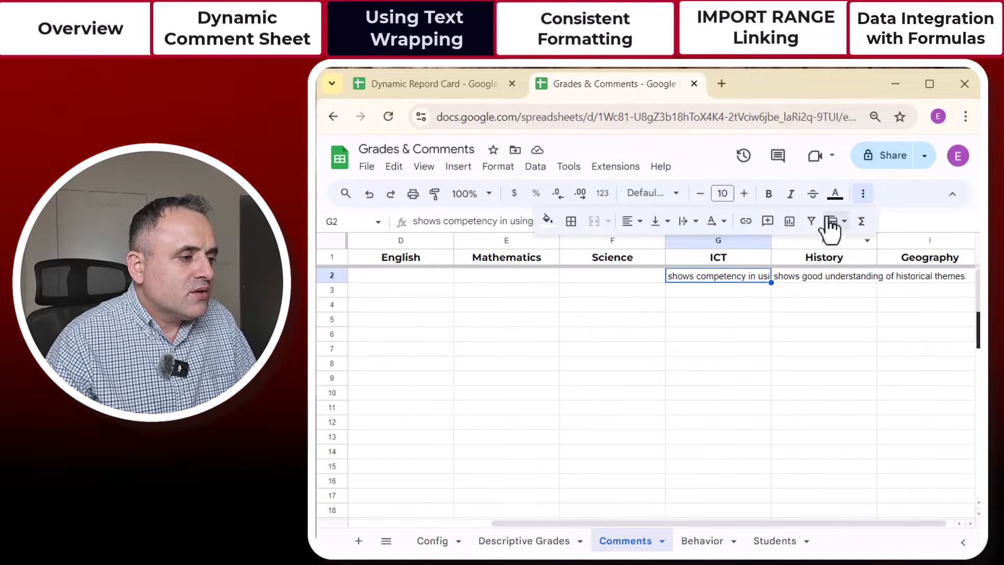
{"action": "left_click", "coordinate": [863, 196]}
{"action": "left_click", "coordinate": [863, 195]}
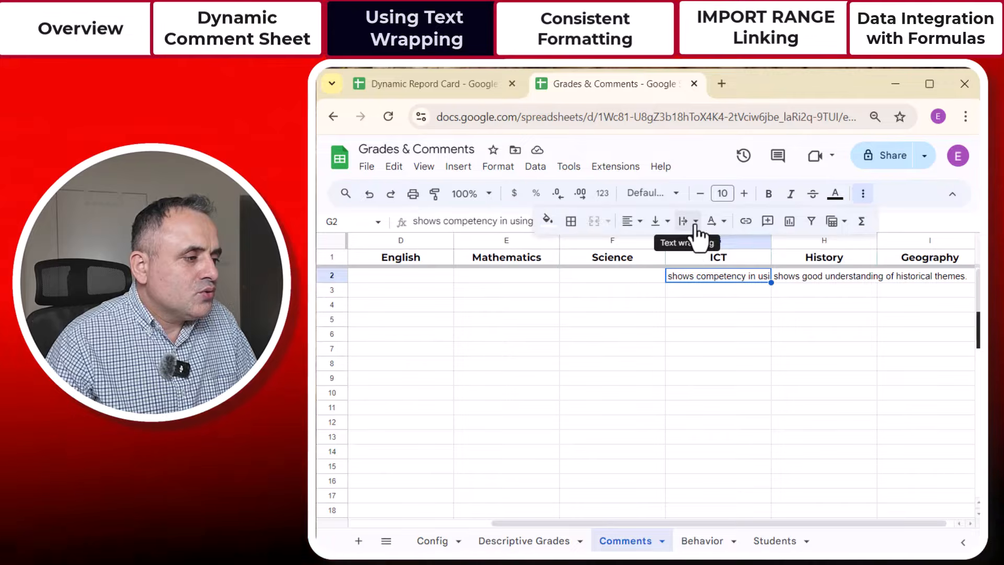
{"action": "left_click", "coordinate": [695, 226]}
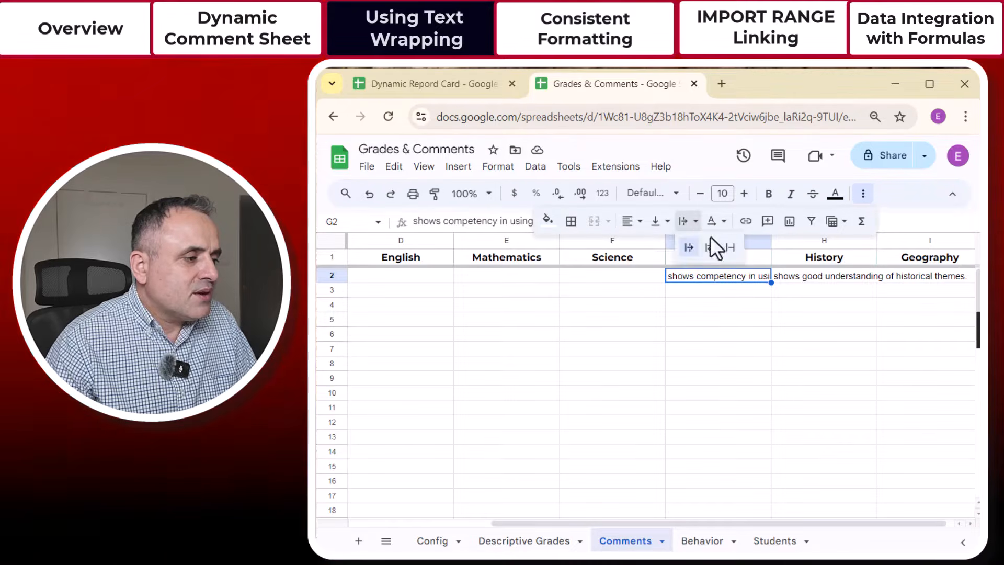
{"action": "left_click", "coordinate": [712, 251]}
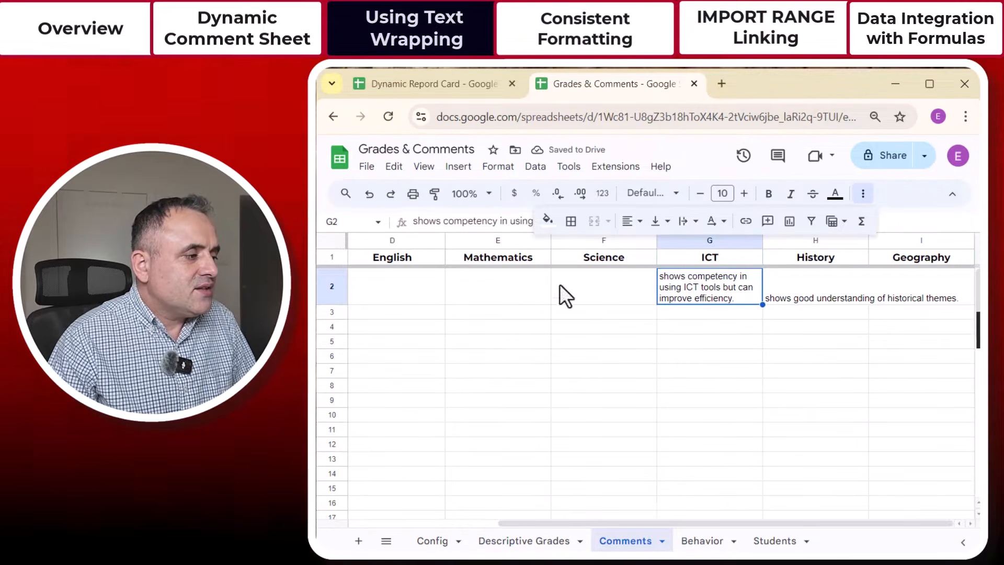
Step: Widen all the subject columns D through I together to give the comments more room
{"action": "left_click", "coordinate": [401, 240]}
{"action": "left_click", "coordinate": [922, 240], "text": "shift"}
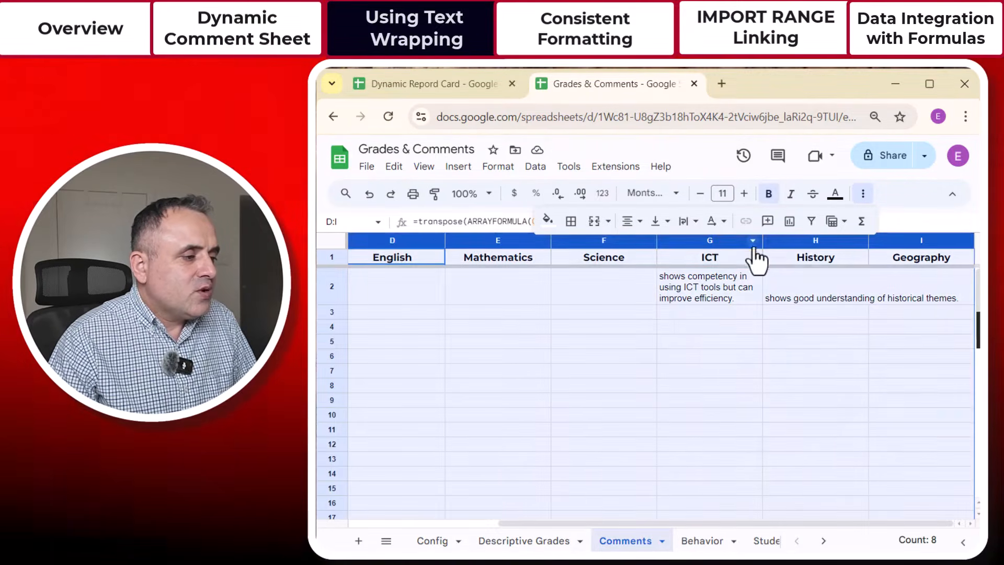
{"action": "left_click_drag", "start_coordinate": [764, 240], "coordinate": [807, 240]}
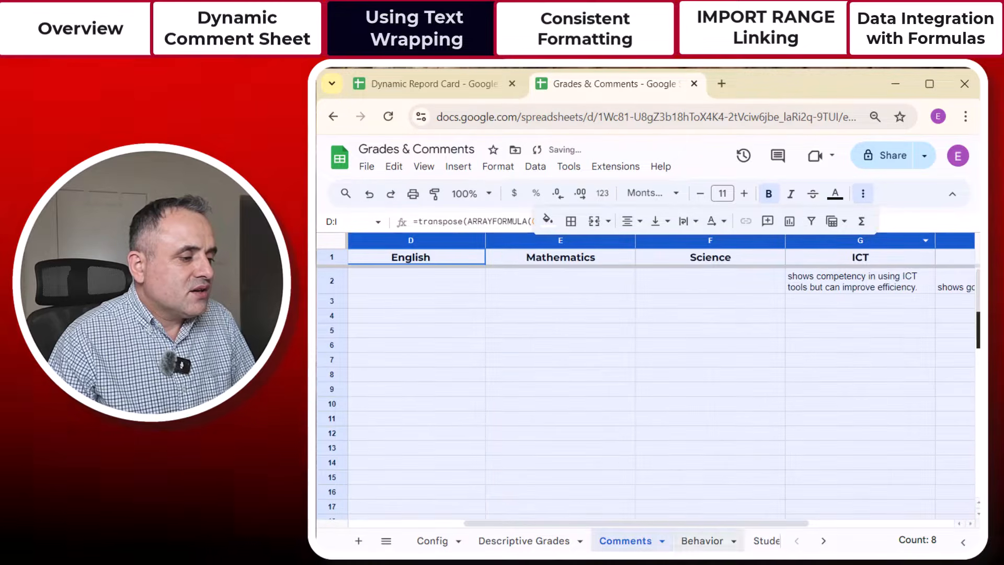
{"action": "left_click_drag", "start_coordinate": [646, 523], "coordinate": [787, 513]}
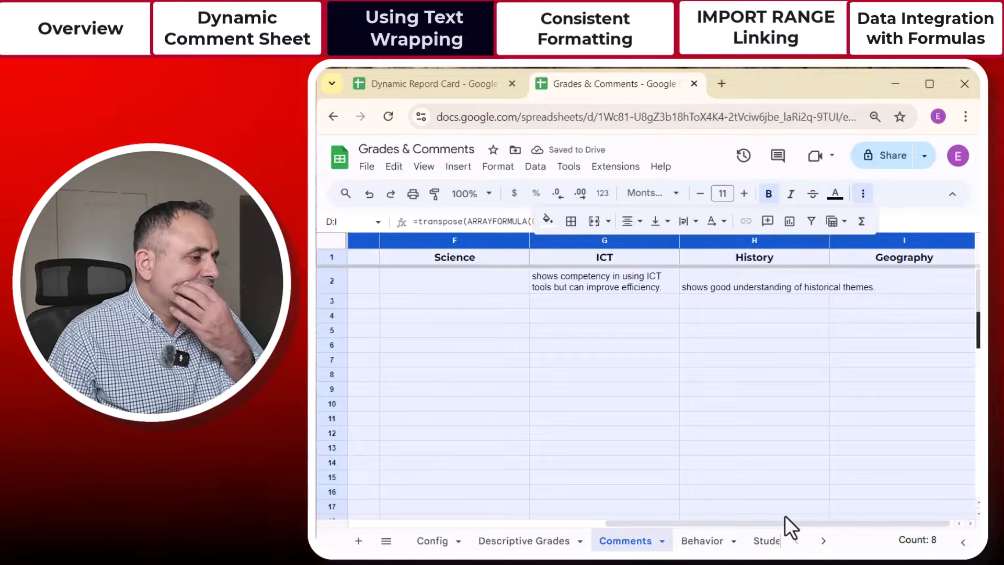
Step: Align the History comment in cell H2 to the top of the cell
{"action": "left_click", "coordinate": [605, 282]}
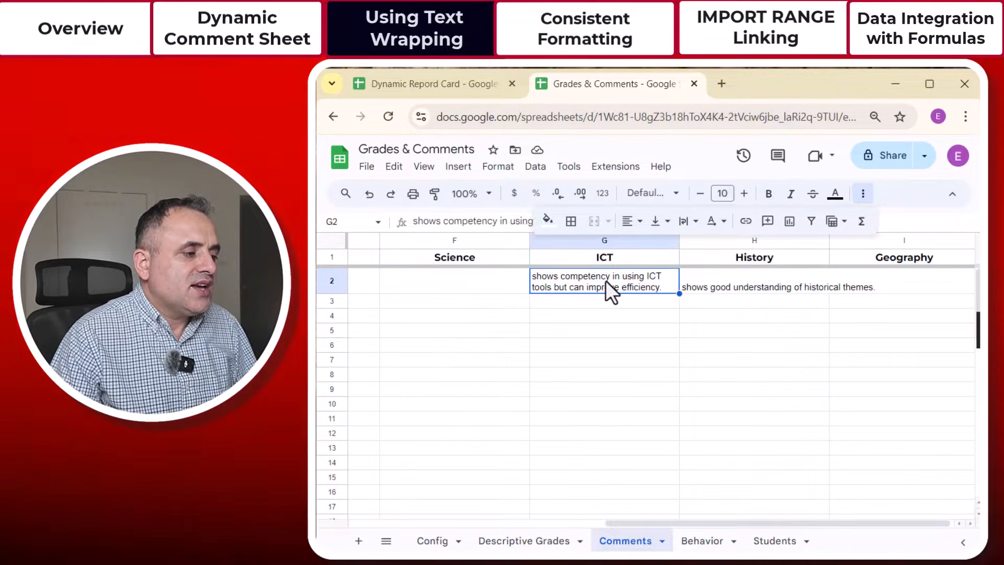
{"action": "left_click", "coordinate": [717, 278]}
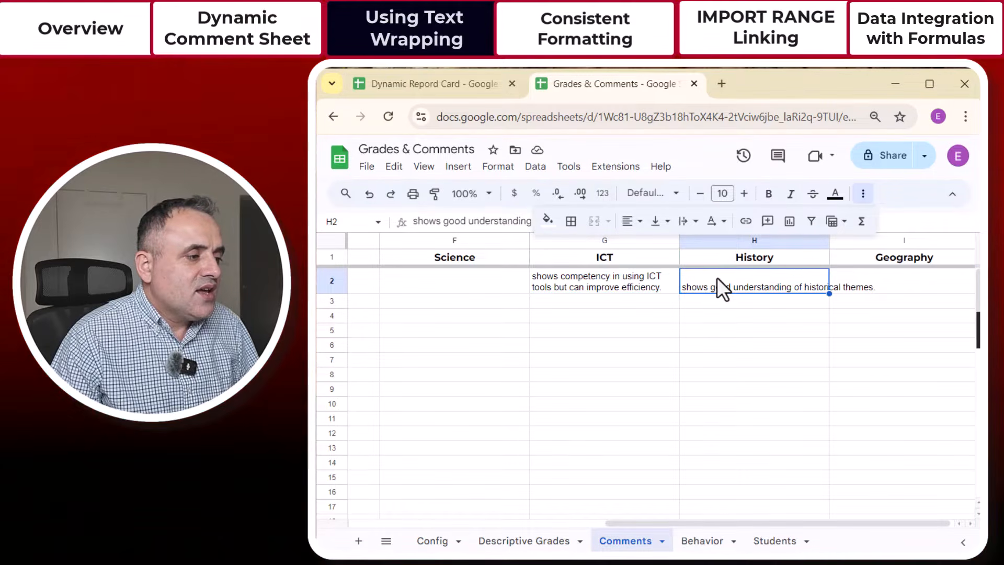
{"action": "left_click", "coordinate": [662, 221]}
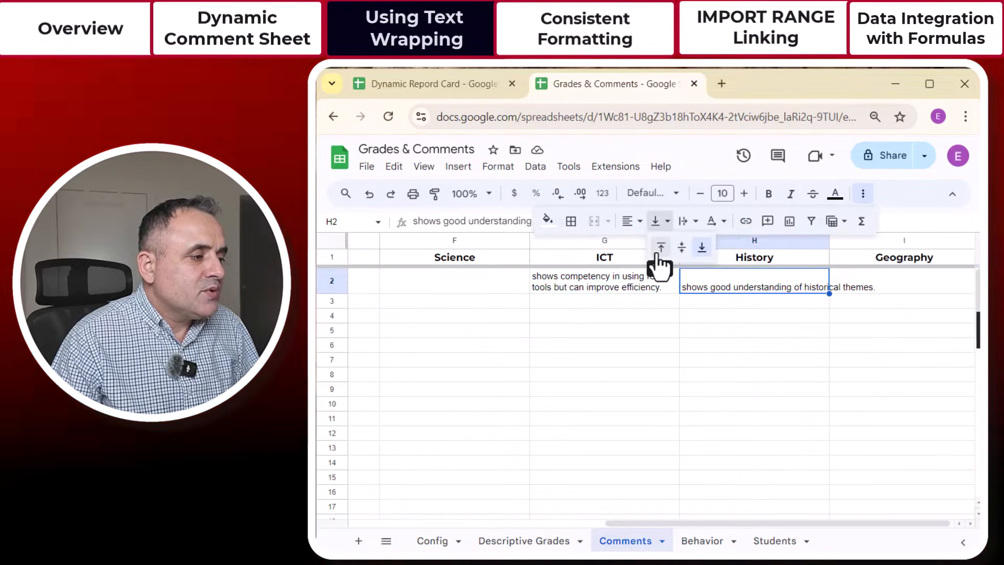
{"action": "left_click", "coordinate": [659, 250]}
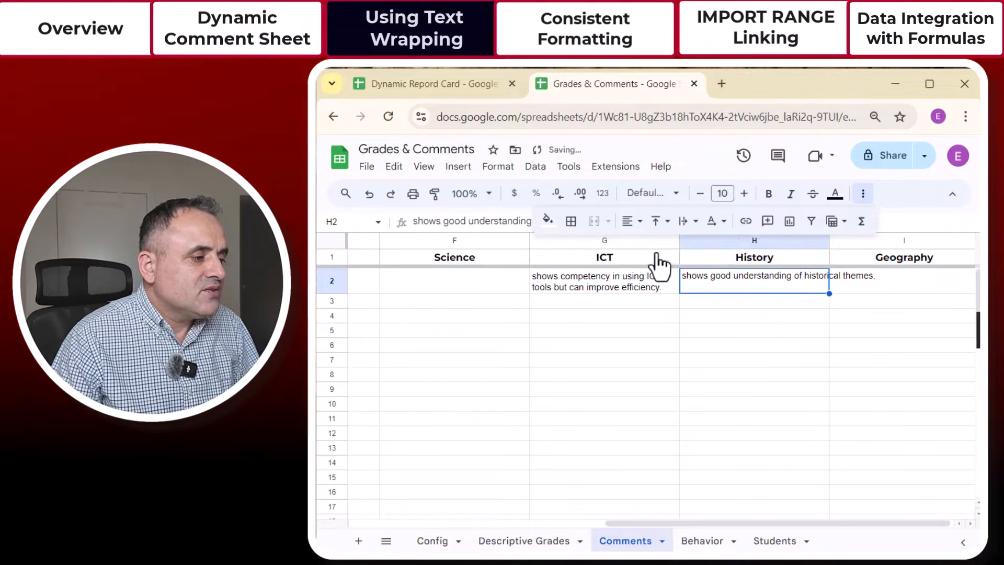
{"action": "left_click", "coordinate": [709, 312]}
Step: Set the text wrapping of the History comment in H2 to Wrap
{"action": "left_click", "coordinate": [712, 287]}
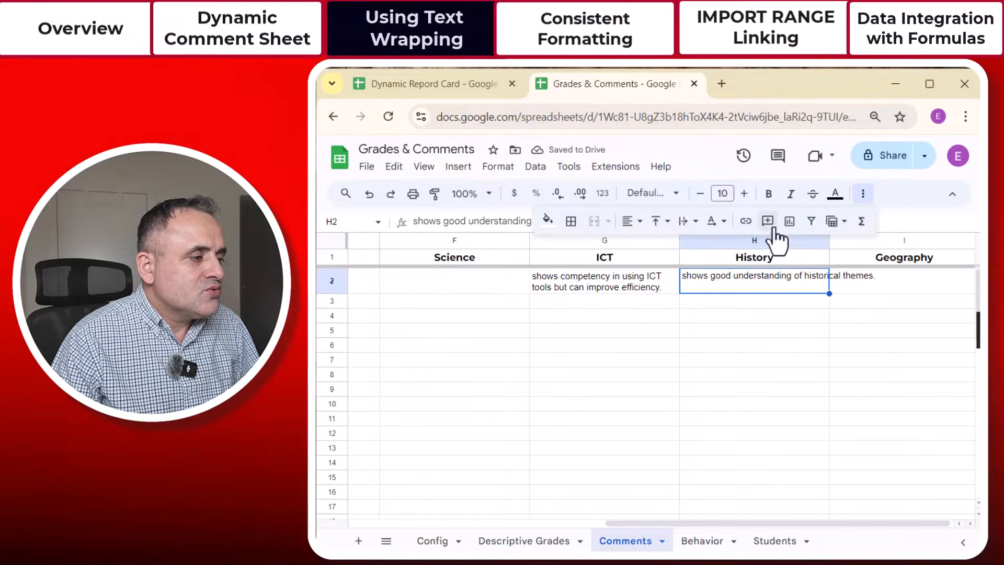
{"action": "left_click", "coordinate": [686, 222]}
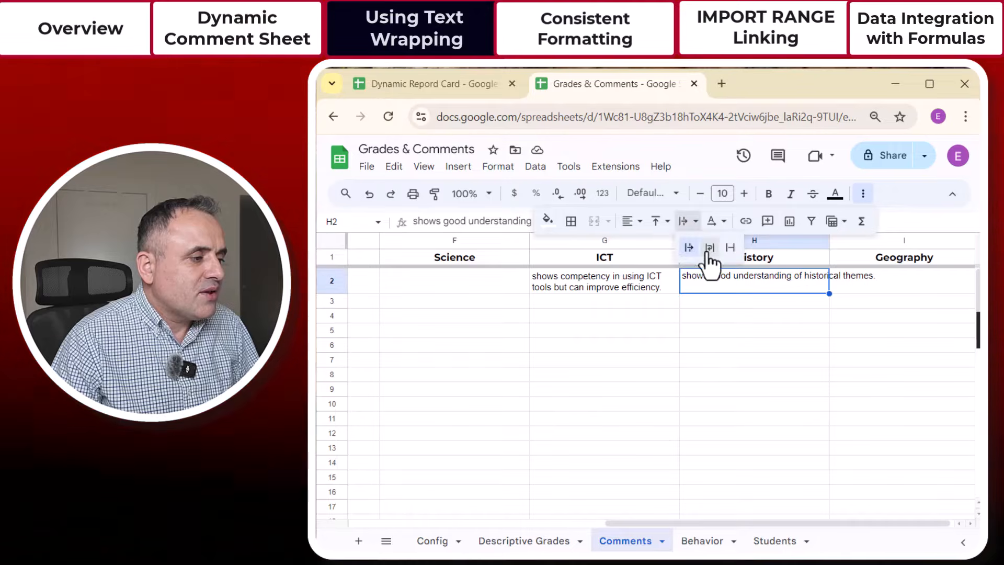
{"action": "left_click", "coordinate": [709, 248]}
{"action": "left_click", "coordinate": [726, 324]}
{"action": "left_click", "coordinate": [726, 297]}
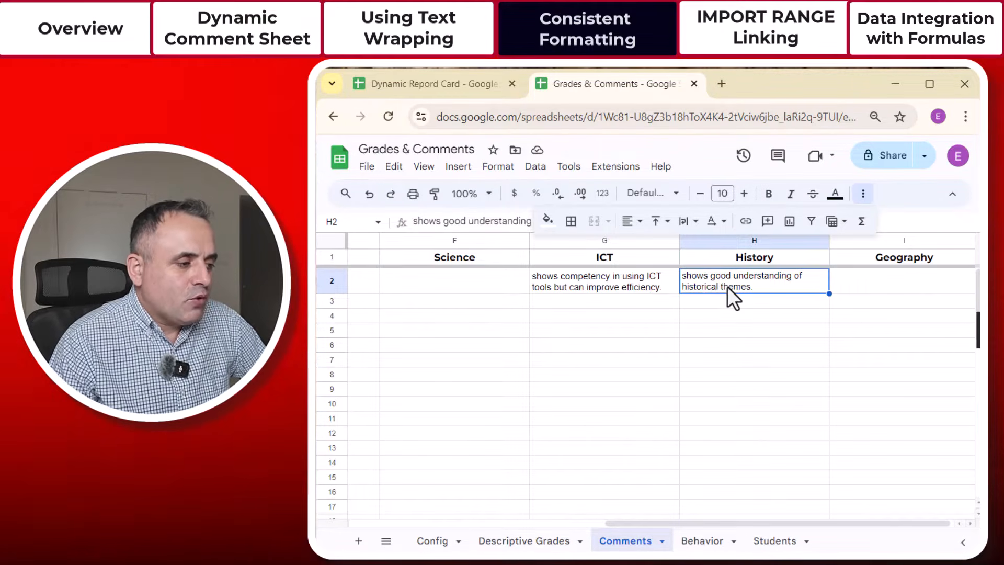
Step: Set the empty Science cell F2 to wrapped text and top vertical alignment
{"action": "left_click", "coordinate": [442, 284]}
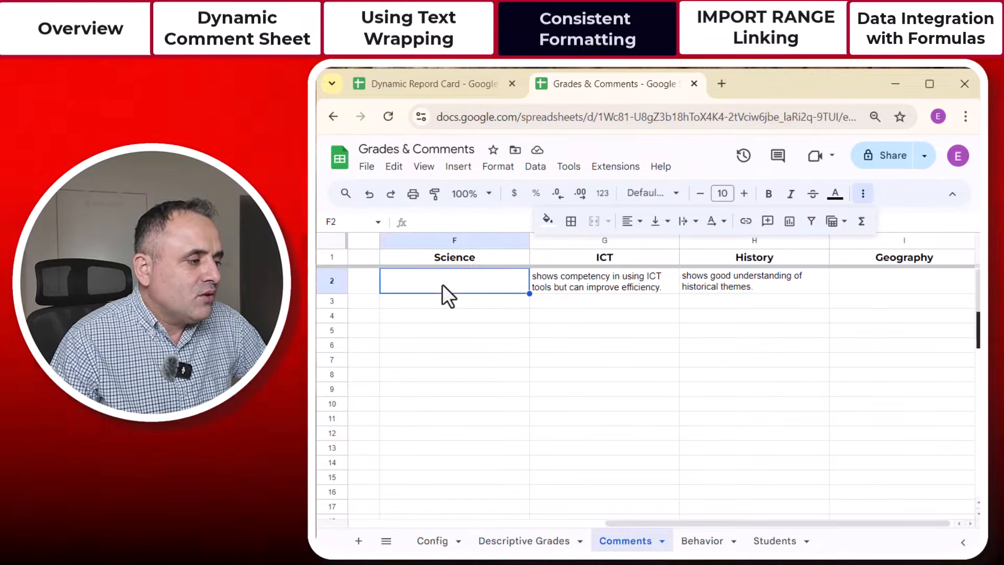
{"action": "left_click", "coordinate": [690, 221]}
{"action": "left_click", "coordinate": [709, 247]}
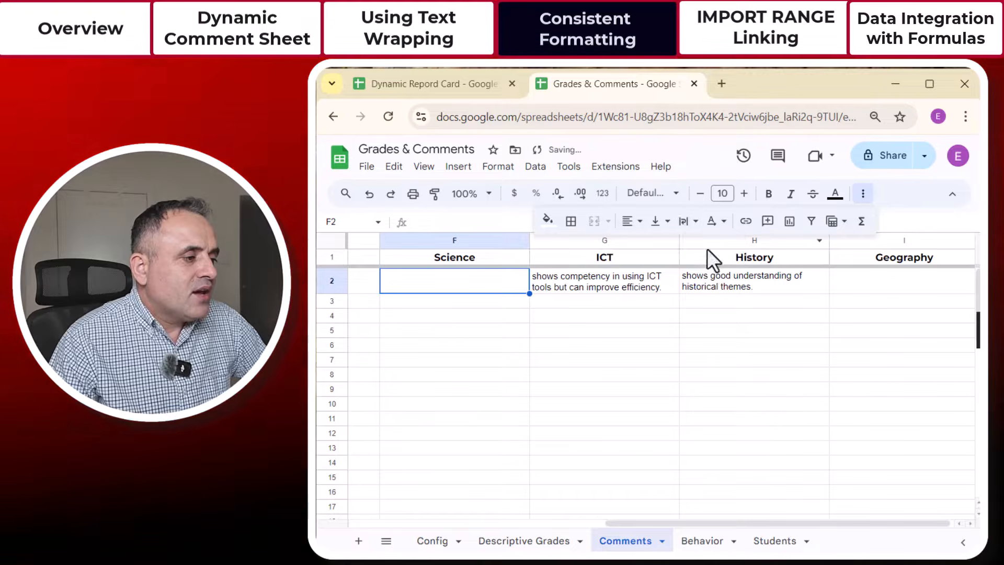
{"action": "left_click", "coordinate": [670, 222]}
{"action": "left_click", "coordinate": [661, 247]}
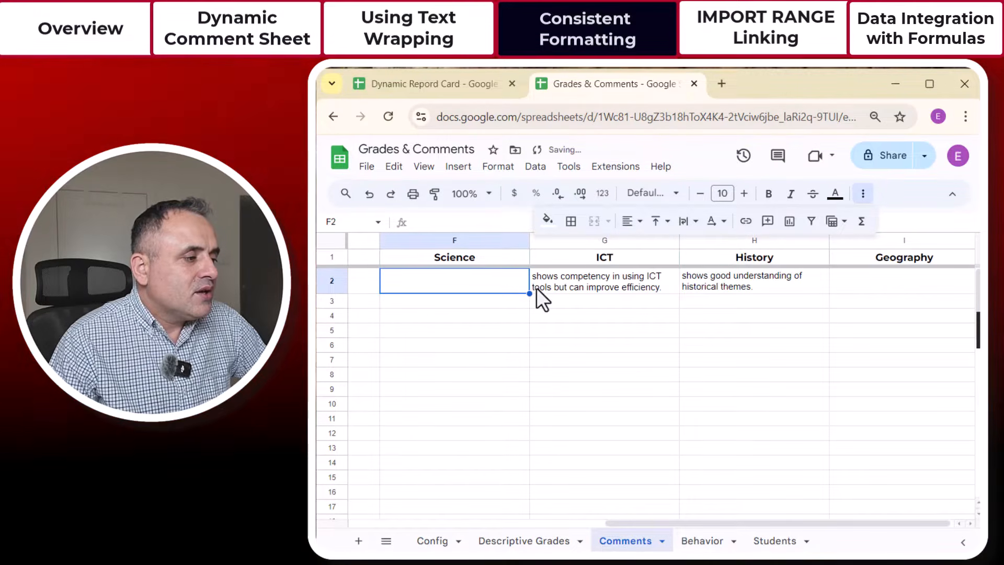
Step: Copy the formatting of History cell H2 onto the whole comment range D2:I51 with Paint format
{"action": "left_click", "coordinate": [706, 278]}
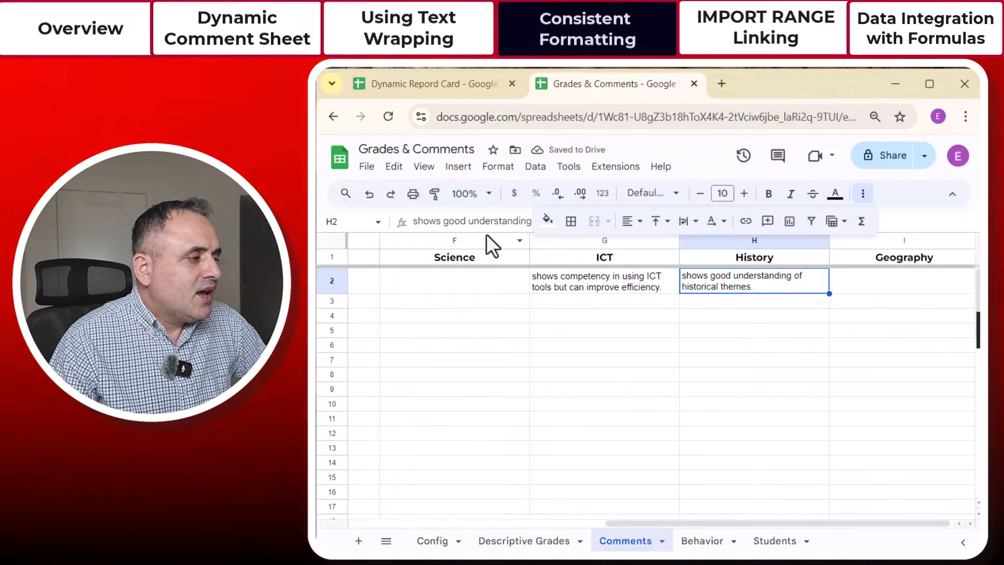
{"action": "left_click", "coordinate": [434, 194]}
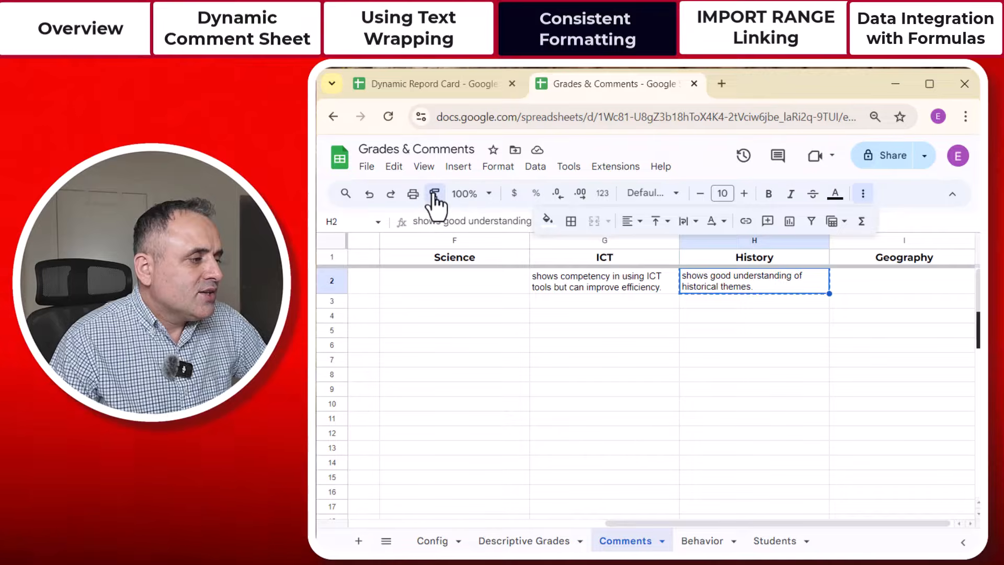
{"action": "left_click_drag", "start_coordinate": [658, 519], "coordinate": [466, 526]}
{"action": "mouse_move", "coordinate": [466, 277]}
{"action": "left_mouse_down"}
{"action": "mouse_move", "coordinate": [973, 331]}
{"action": "mouse_move", "coordinate": [825, 316]}
{"action": "mouse_move", "coordinate": [914, 549]}
{"action": "left_mouse_up"}
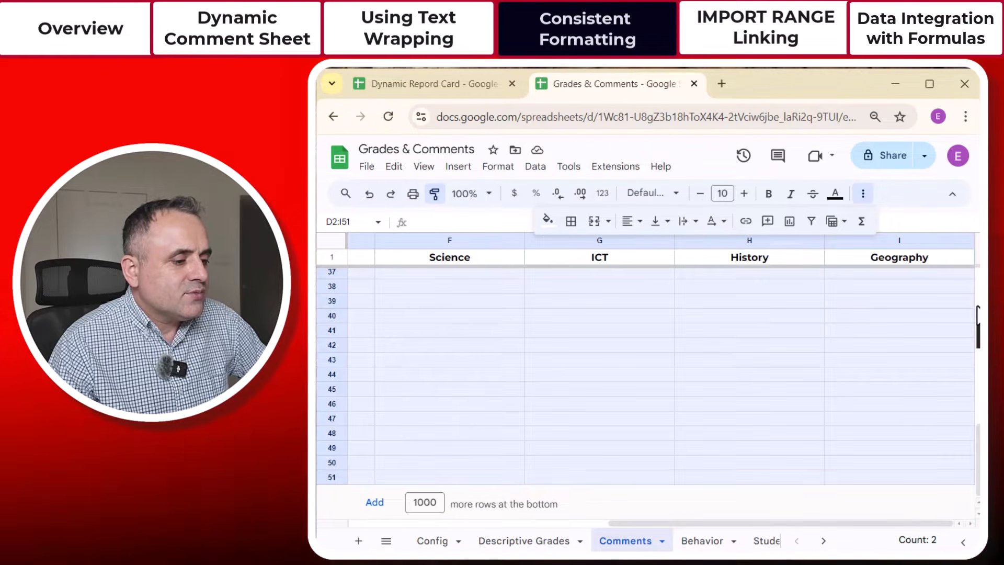
{"action": "left_click_drag", "start_coordinate": [978, 310], "coordinate": [939, 302]}
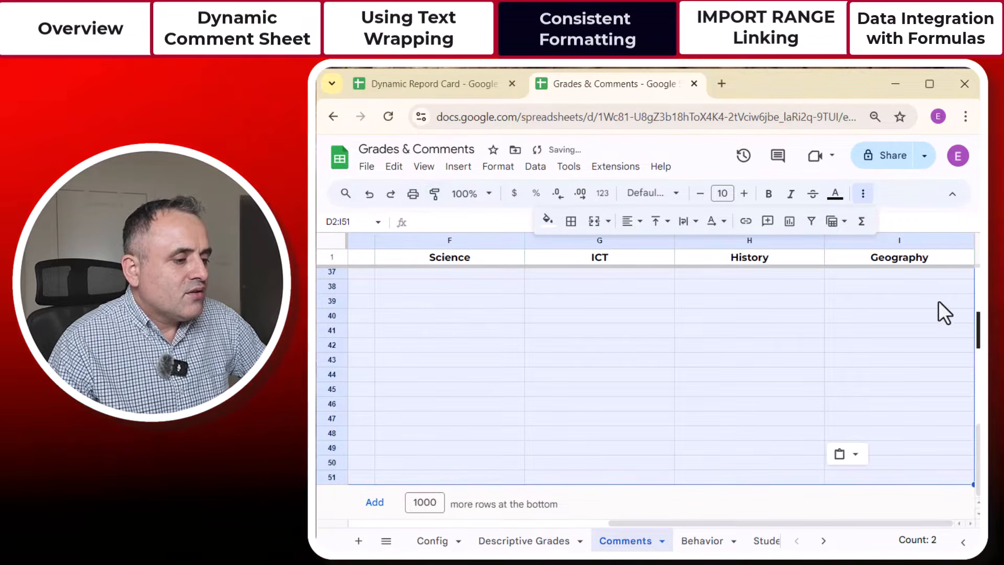
{"action": "left_click", "coordinate": [884, 321]}
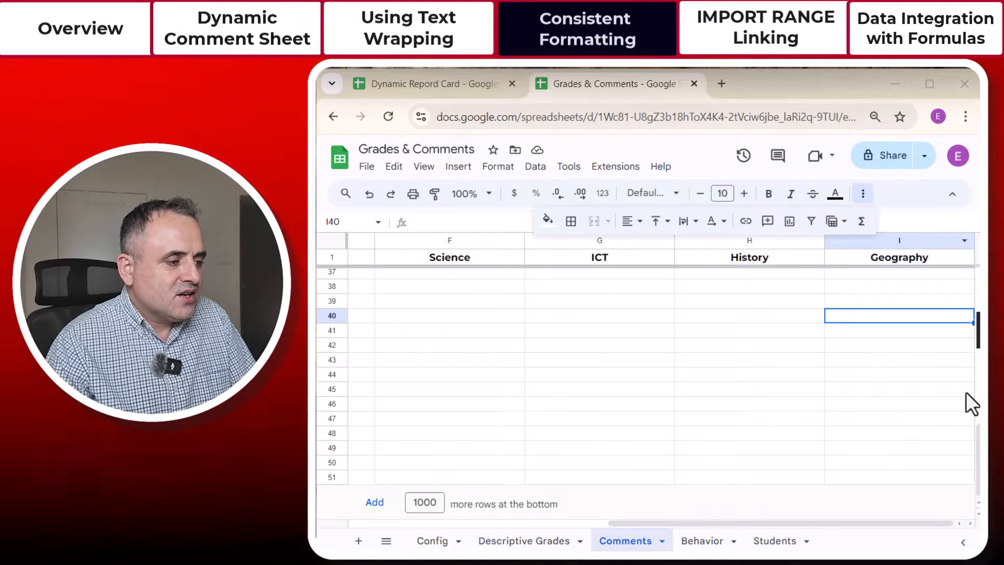
Step: Enter "demonstrates displays a deep understanding of historical events and trends." in Geography cell I46 to test the wrapping
{"action": "double_click", "coordinate": [886, 403]}
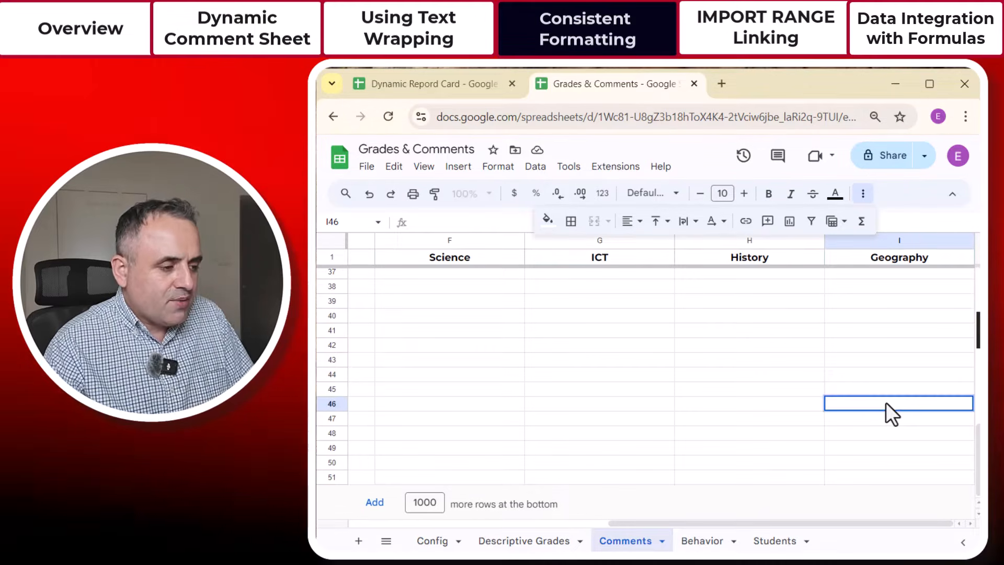
{"action": "type", "text": "demonstrates displays a deep understanding of historical events and trends."}
{"action": "key", "text": "Return"}
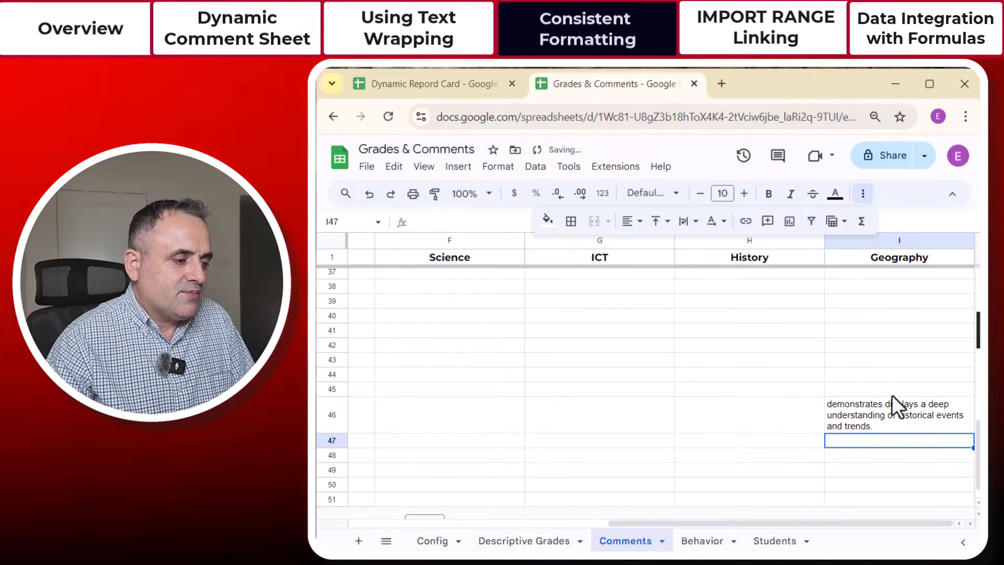
Step: Enter the test text "efefadsas" in History cell H46 and clear it again
{"action": "left_click", "coordinate": [777, 422]}
{"action": "type", "text": "efefadsas"}
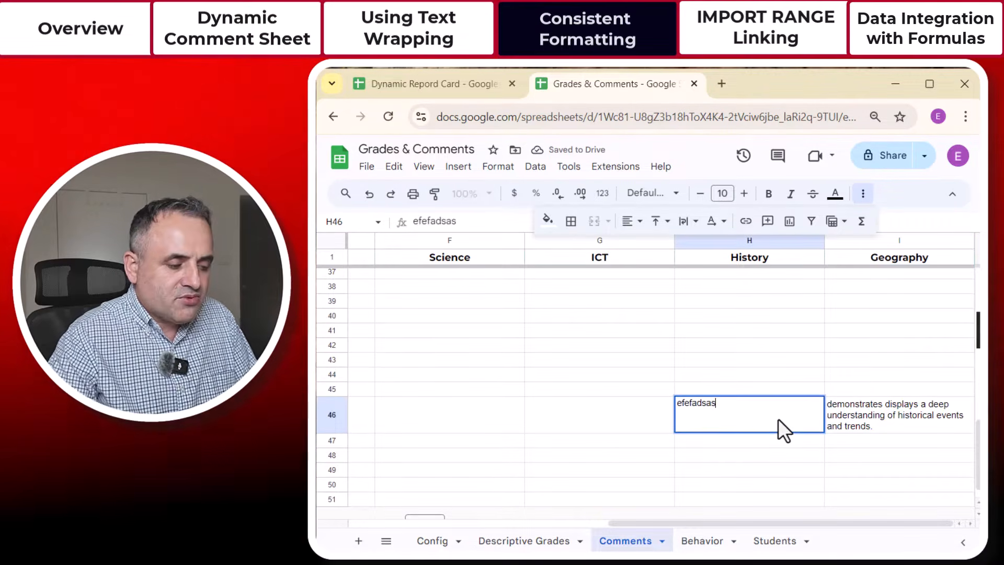
{"action": "key", "text": "Return"}
{"action": "left_click", "coordinate": [703, 414]}
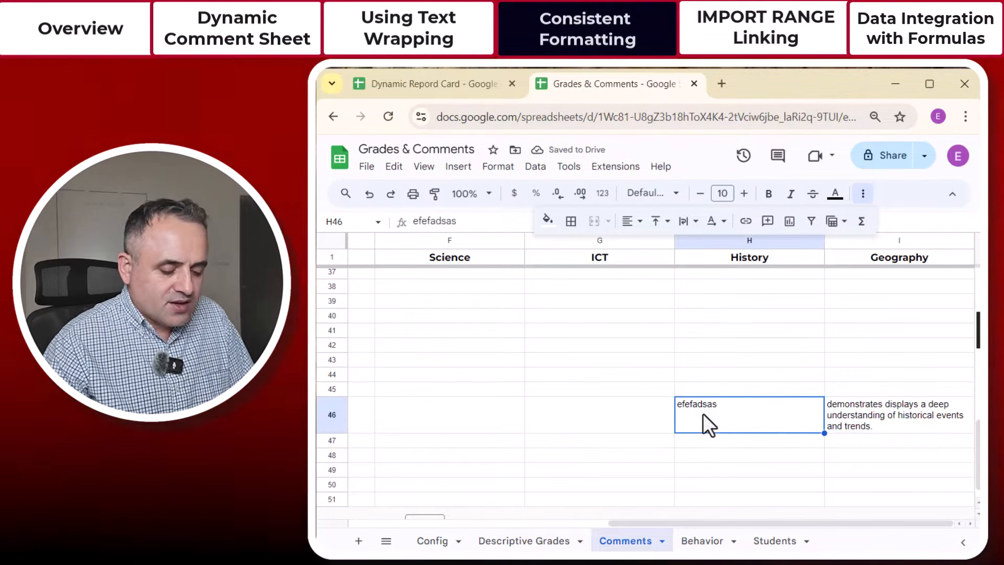
{"action": "key", "text": "Delete"}
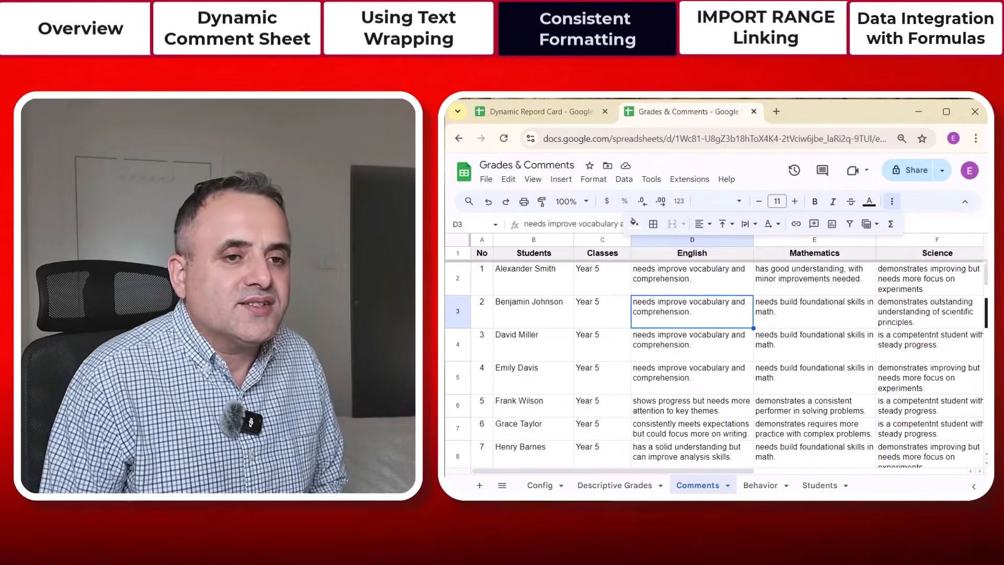
Step: Look through the filled-in Comments sheet, and review the Config, Students, Descriptive Grades, Comments and Behavior sheets
{"action": "scroll", "coordinate": [767, 303], "scroll_direction": "down", "scroll_amount": 3}
{"action": "scroll", "coordinate": [766, 295], "scroll_direction": "up", "scroll_amount": 3}
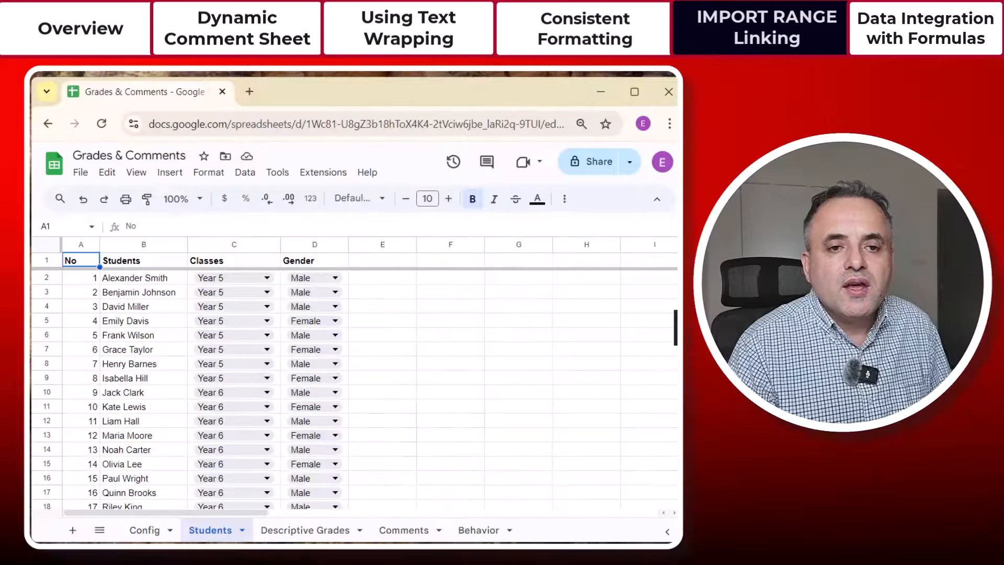
{"action": "left_click", "coordinate": [147, 530]}
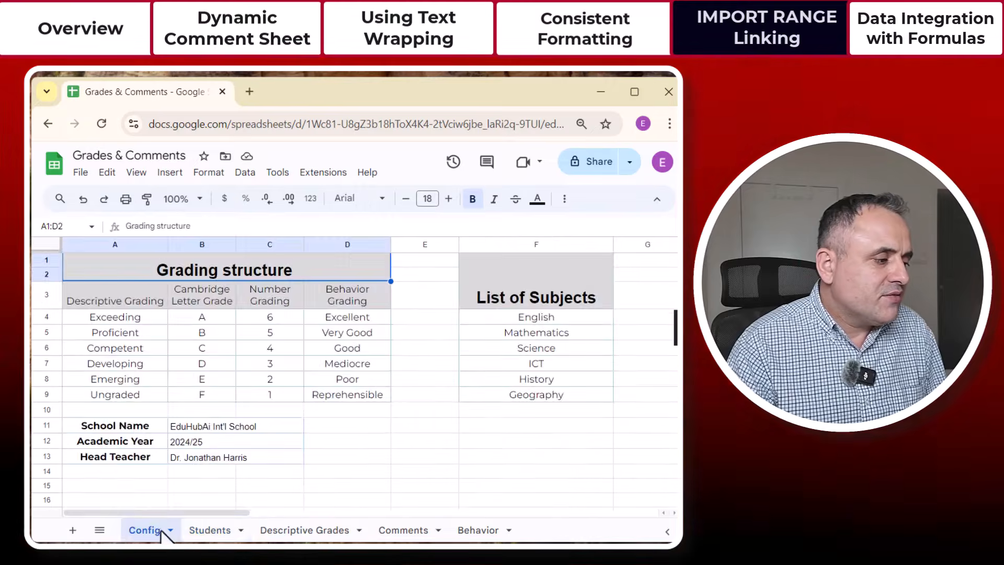
{"action": "left_click", "coordinate": [209, 530]}
{"action": "left_click", "coordinate": [308, 531]}
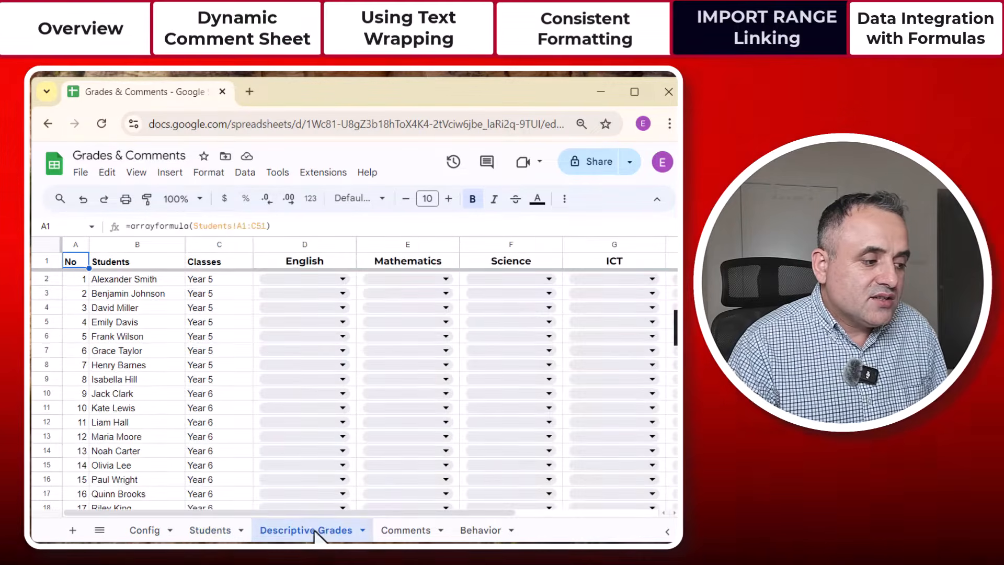
{"action": "left_click", "coordinate": [406, 529]}
{"action": "left_click", "coordinate": [510, 531]}
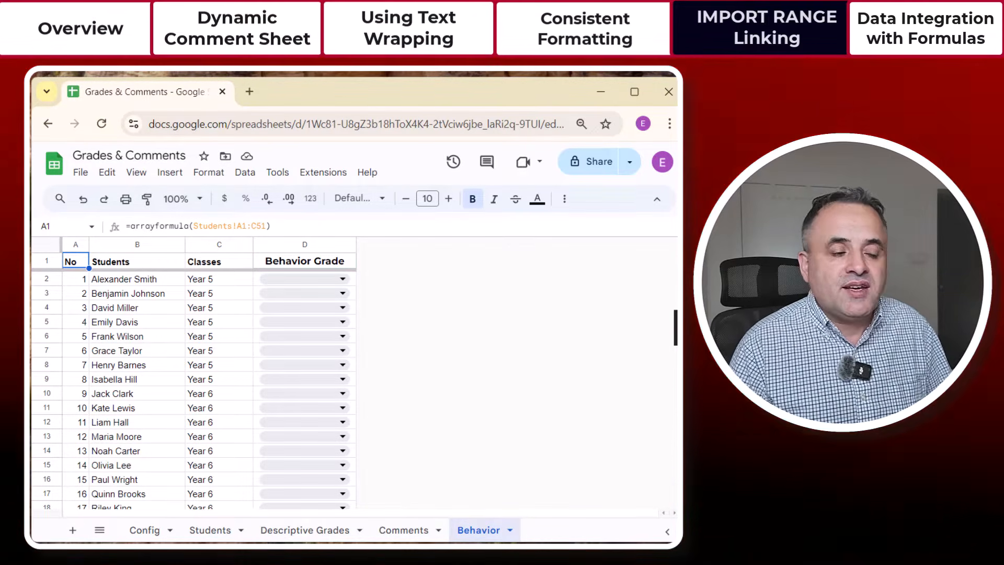
Step: Examine the data ranges on the Descriptive Grades, Comments and Behavior sheets
{"action": "left_click", "coordinate": [305, 529]}
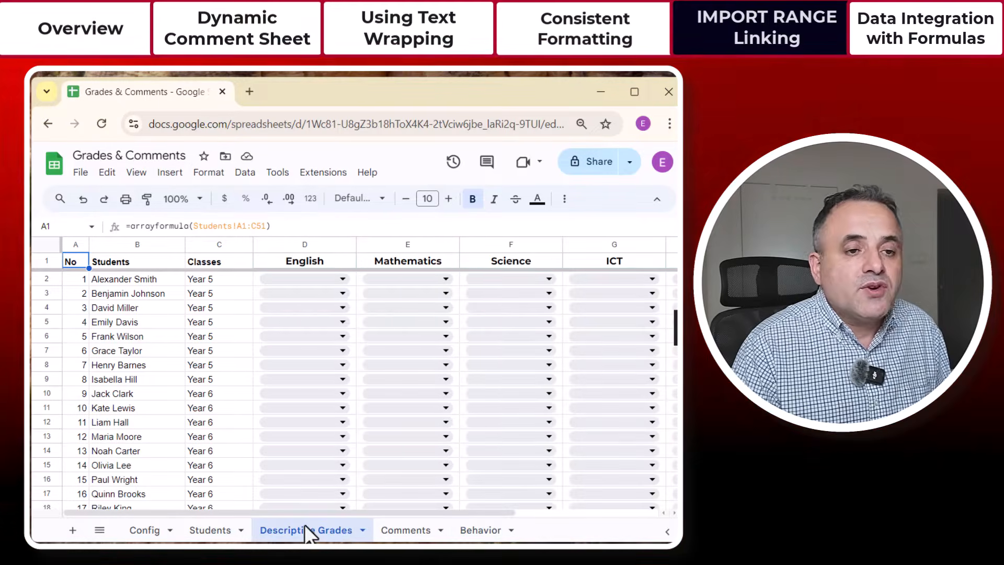
{"action": "left_click", "coordinate": [405, 530]}
{"action": "left_click", "coordinate": [473, 528]}
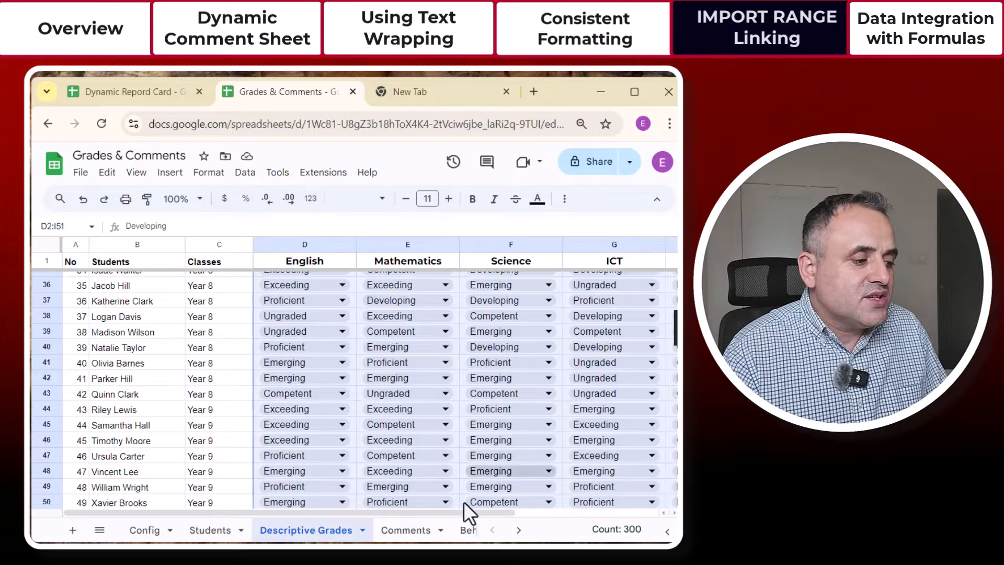
{"action": "left_click", "coordinate": [408, 531]}
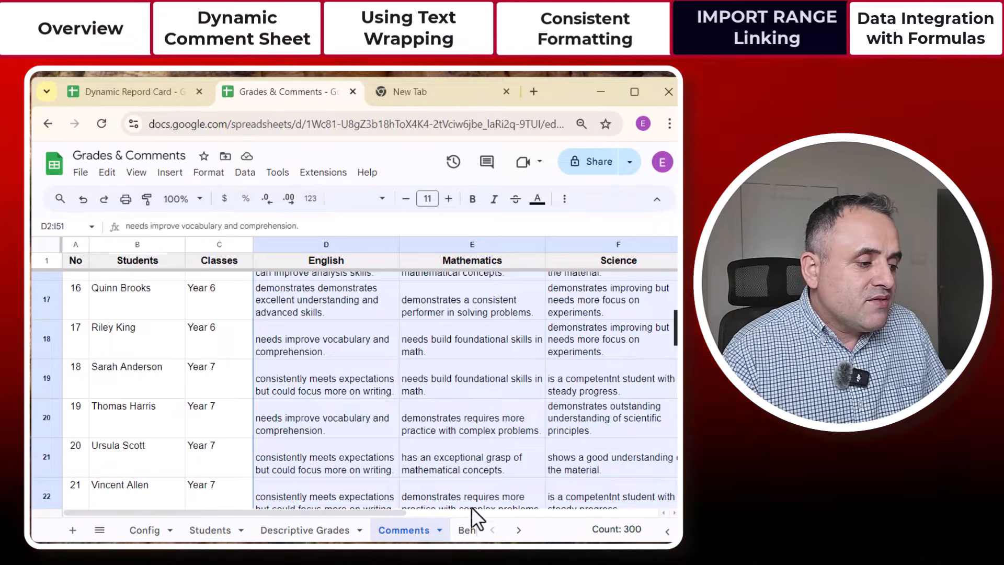
{"action": "left_click", "coordinate": [468, 530]}
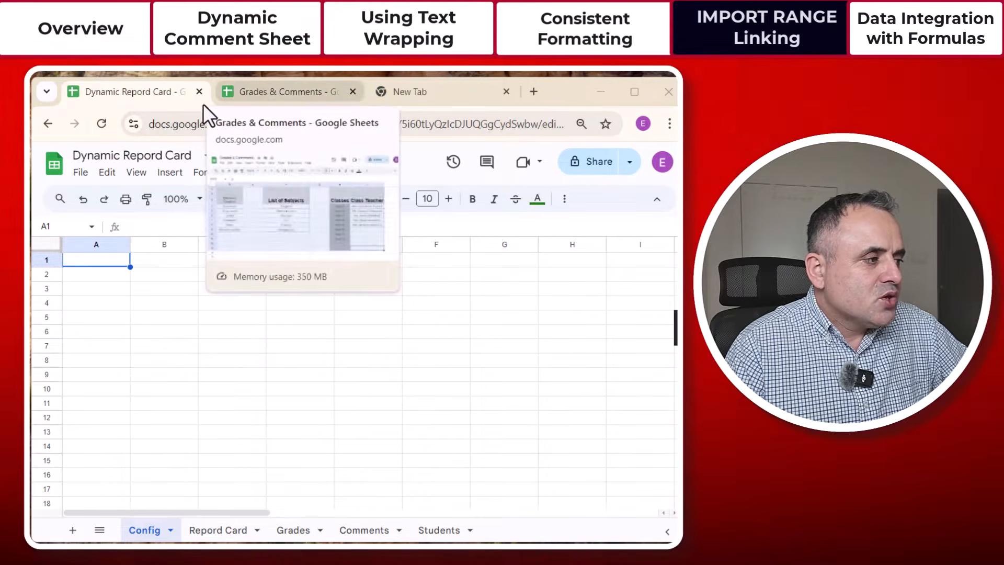
Step: Switch to the Dynamic Repord Card spreadsheet and write =IMPORTRANGE("your_file_url", "Config!A1:F10") in cell A1 of its Config sheet
{"action": "left_click", "coordinate": [263, 94]}
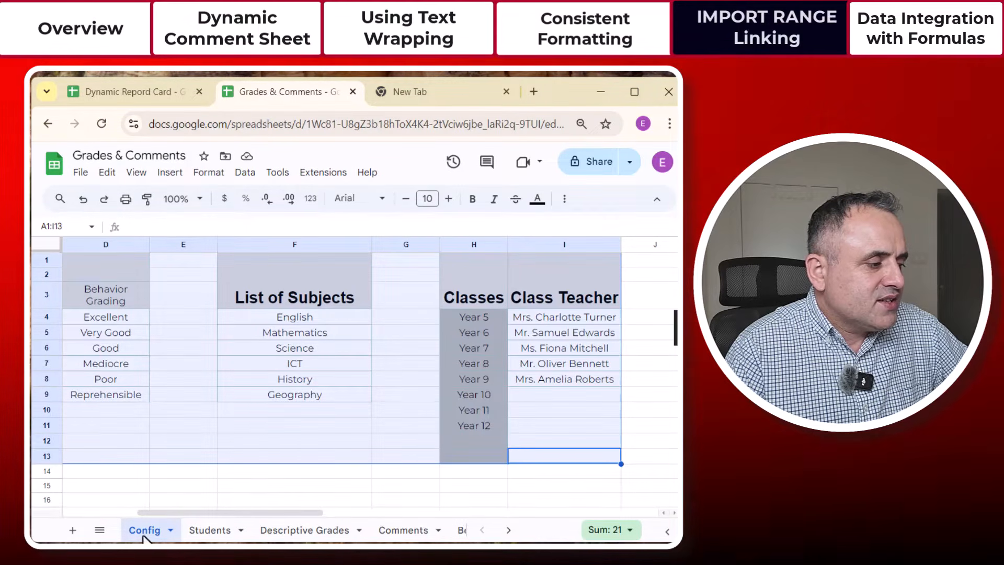
{"action": "left_click", "coordinate": [130, 91]}
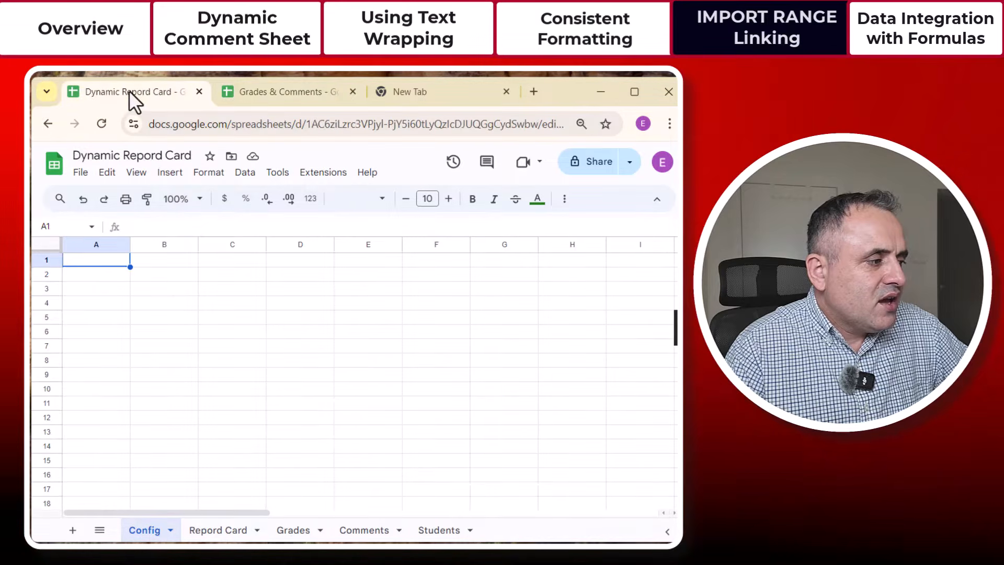
{"action": "double_click", "coordinate": [103, 262]}
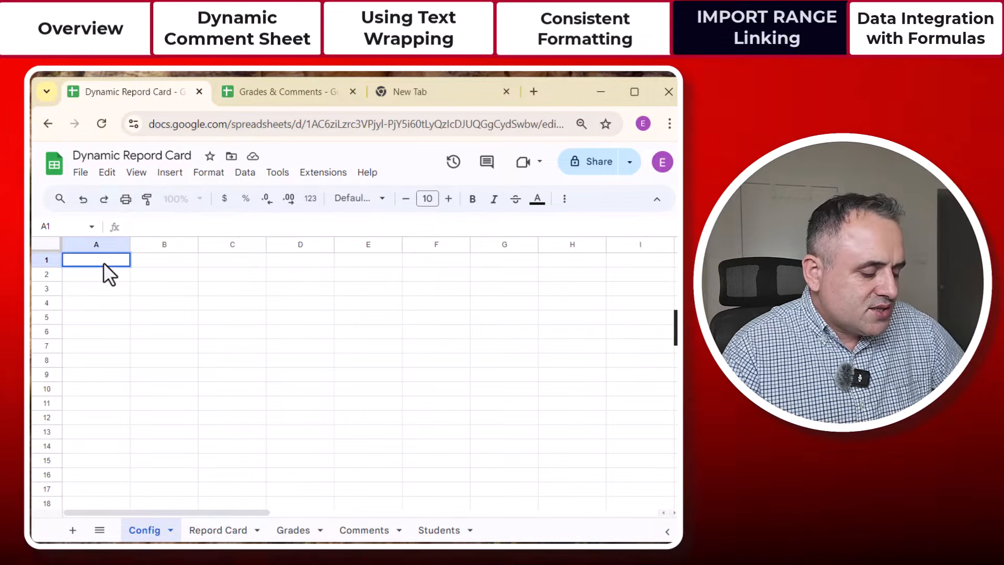
{"action": "type", "text": "=IMPORTRANGE(\"your_file_url\", \"Config!A1:F10\")"}
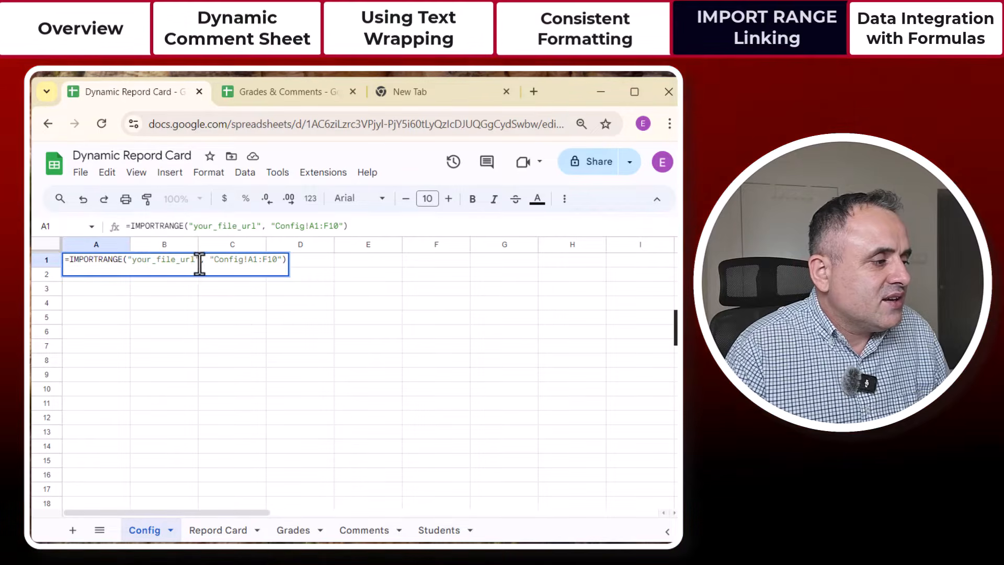
Step: Copy the Grades & Comments spreadsheet's URL for use in place of the formula's your_file_url placeholder
{"action": "left_click_drag", "start_coordinate": [194, 259], "coordinate": [133, 266]}
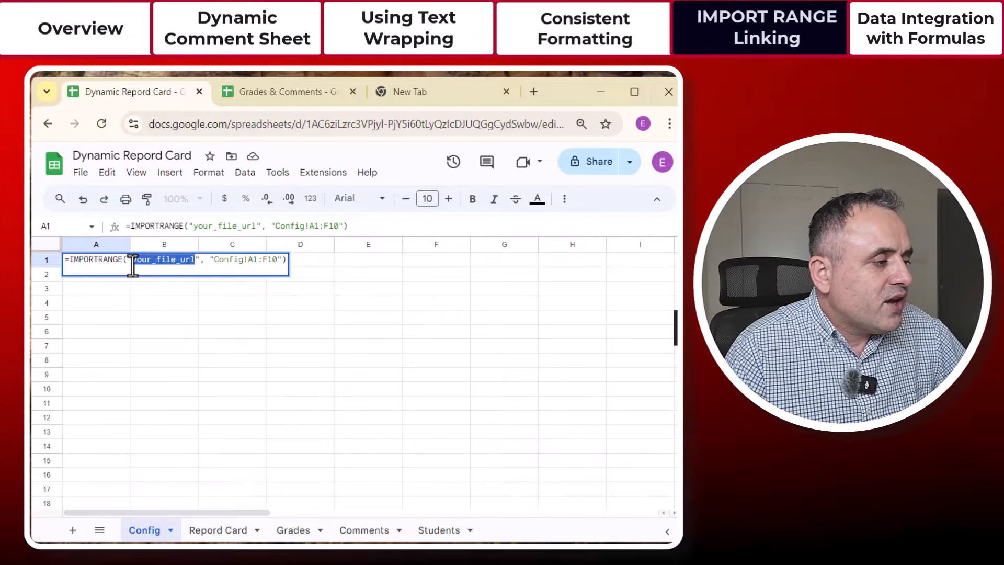
{"action": "left_click", "coordinate": [293, 90]}
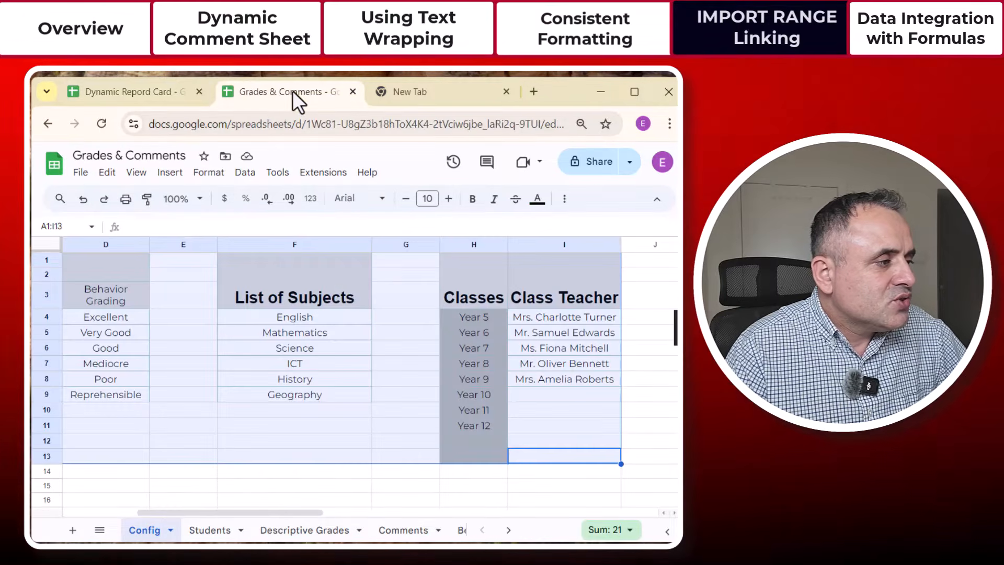
{"action": "left_click", "coordinate": [255, 124]}
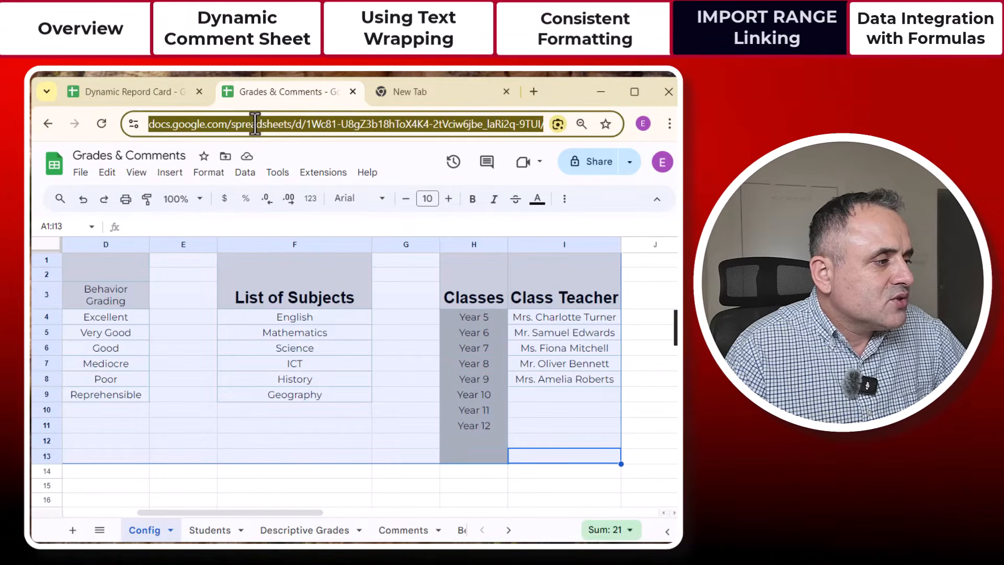
{"action": "triple_click", "coordinate": [289, 126]}
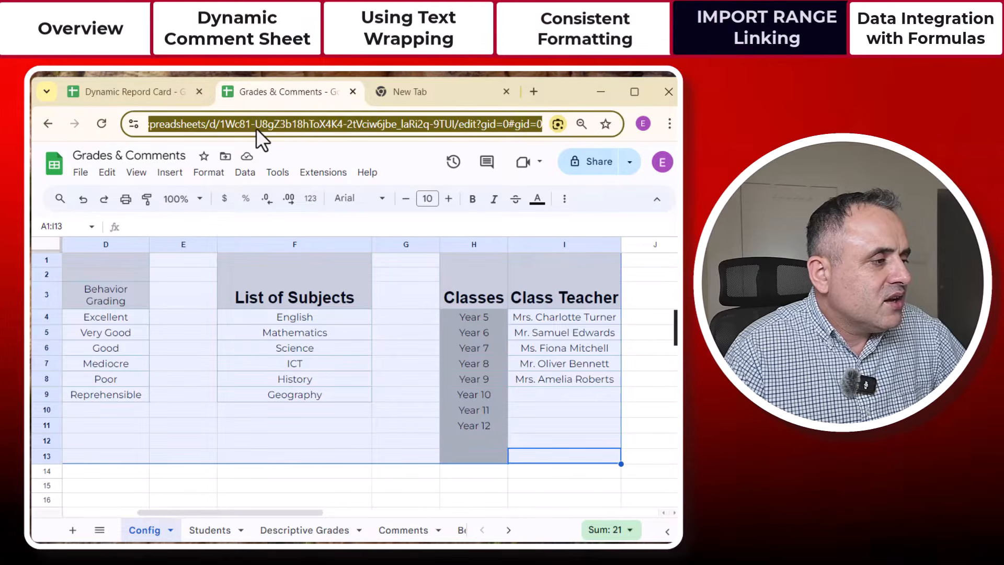
{"action": "right_click", "coordinate": [272, 128]}
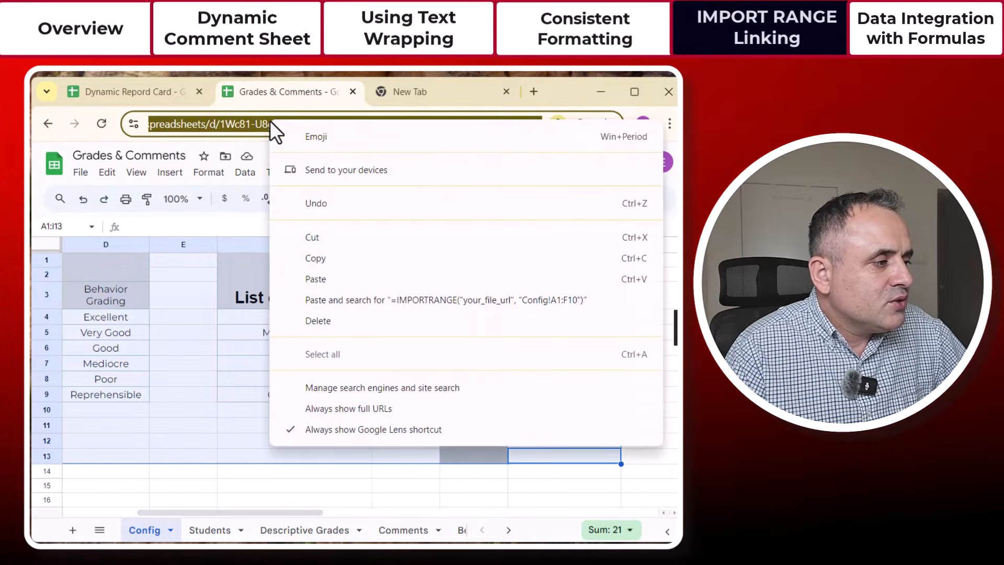
{"action": "left_click", "coordinate": [315, 258]}
Step: Replace the your_file_url placeholder in the Config A1 formula of Dynamic Repord Card with the copied Grades & Comments URL
{"action": "left_click", "coordinate": [161, 95]}
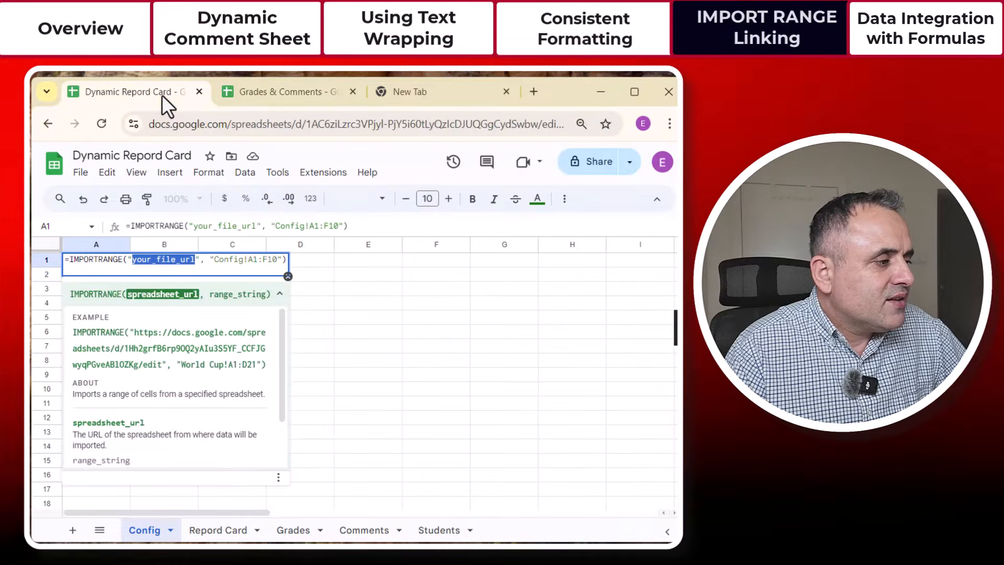
{"action": "left_click", "coordinate": [257, 225]}
{"action": "key", "text": "BackSpace"}
{"action": "key", "text": "BackSpace"}
{"action": "key", "text": "BackSpace"}
{"action": "key", "text": "BackSpace"}
{"action": "key", "text": "BackSpace"}
{"action": "key", "text": "BackSpace"}
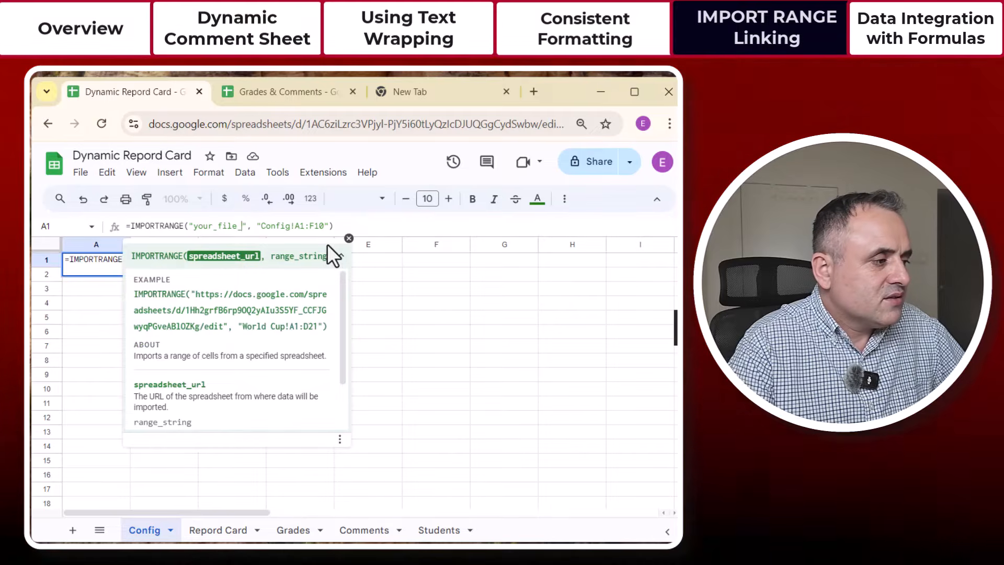
{"action": "key", "text": "BackSpace"}
{"action": "key", "text": "BackSpace"}
{"action": "key", "text": "BackSpace"}
{"action": "key", "text": "BackSpace"}
{"action": "key", "text": "BackSpace"}
{"action": "key", "text": "BackSpace"}
{"action": "key", "text": "BackSpace"}
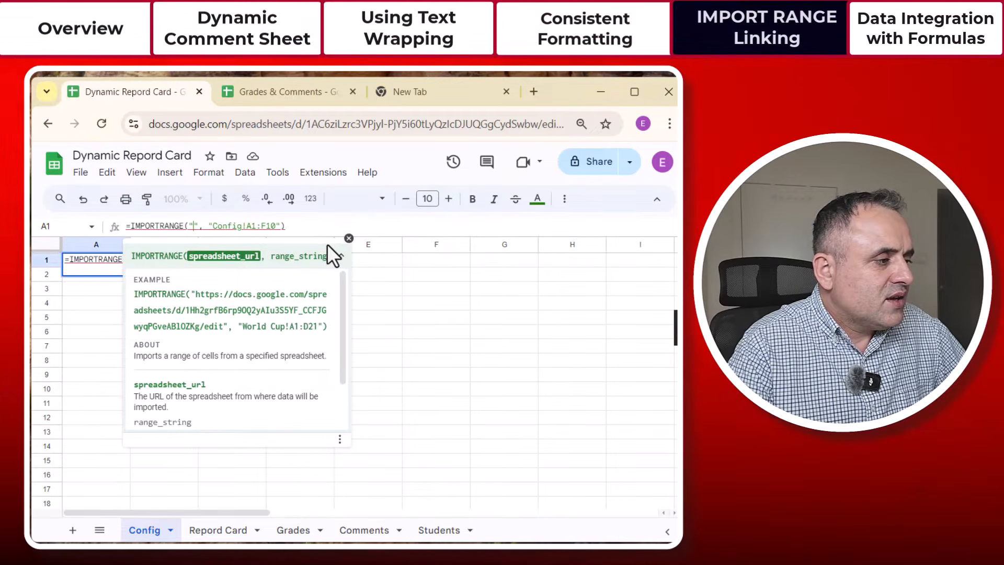
{"action": "key", "text": "ctrl+v"}
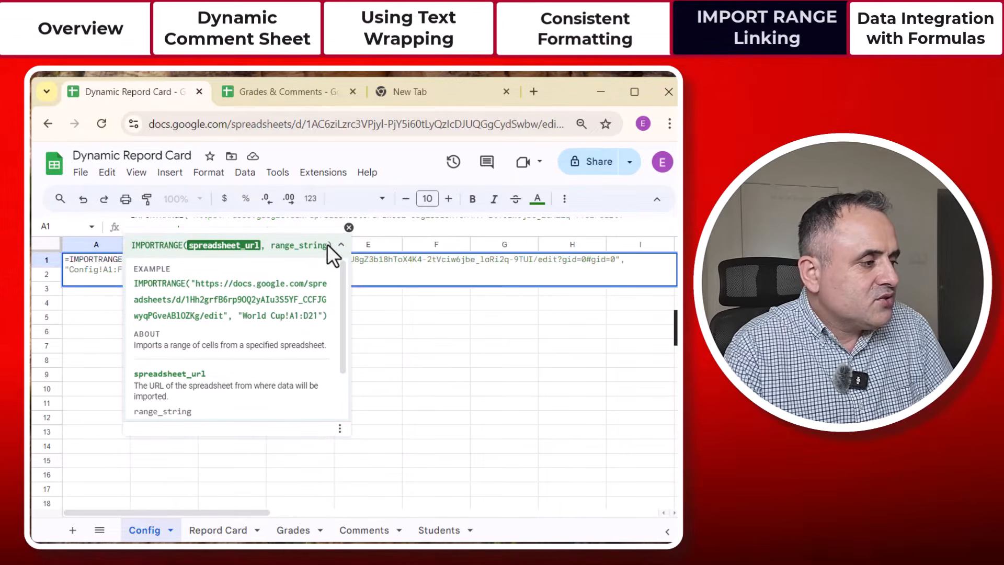
Step: Check the formula's sheet name against the Grades & Comments Config sheet, and examine how far its data extends through the Class Teacher column
{"action": "left_click", "coordinate": [480, 275]}
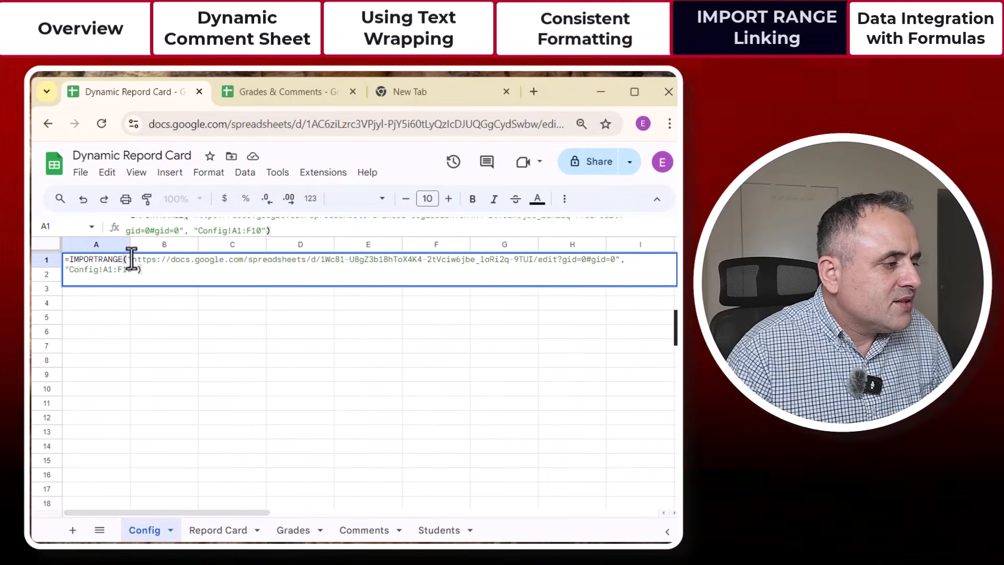
{"action": "left_click_drag", "start_coordinate": [132, 260], "coordinate": [87, 272]}
{"action": "left_click", "coordinate": [88, 270]}
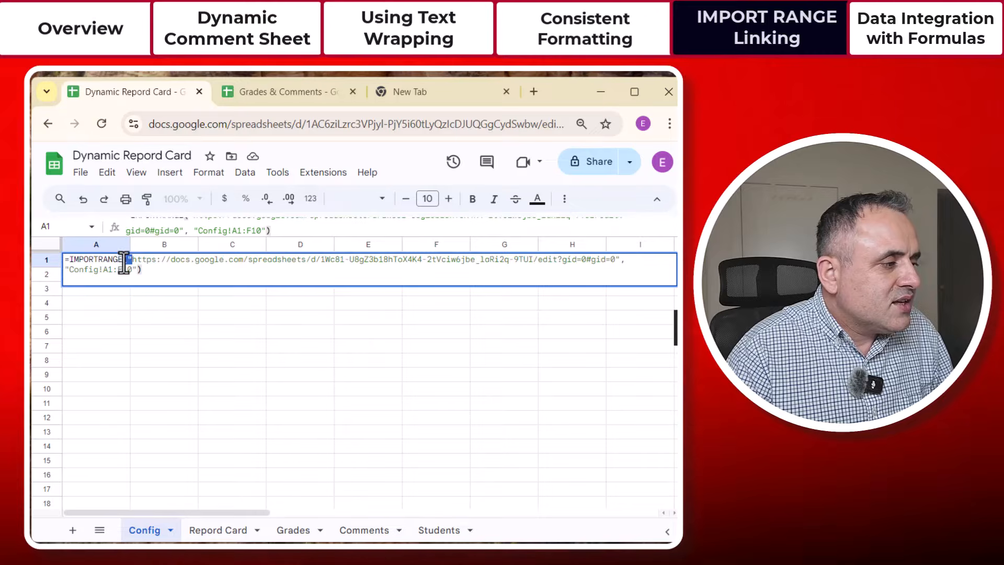
{"action": "left_click_drag", "start_coordinate": [99, 270], "coordinate": [71, 272]}
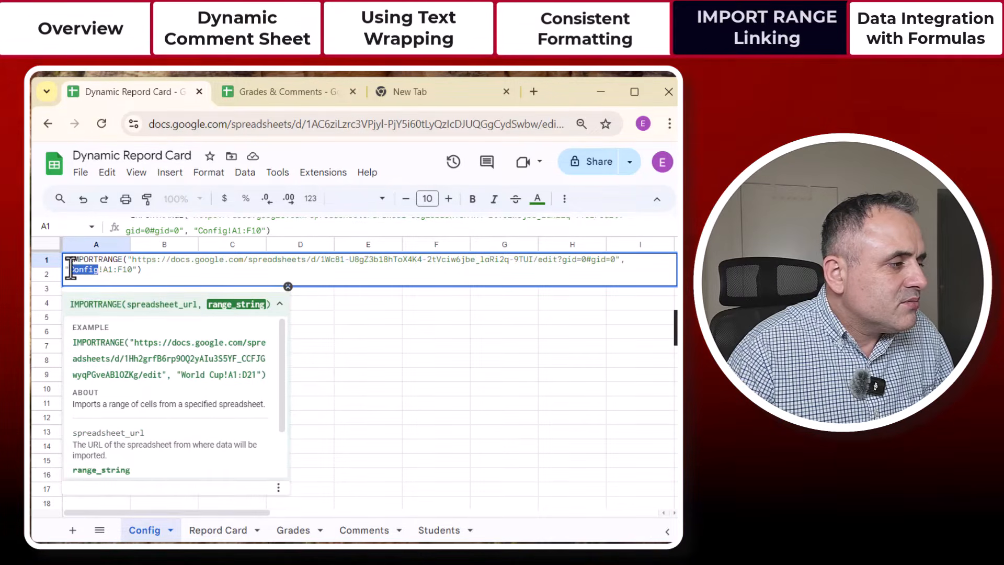
{"action": "left_click", "coordinate": [279, 91]}
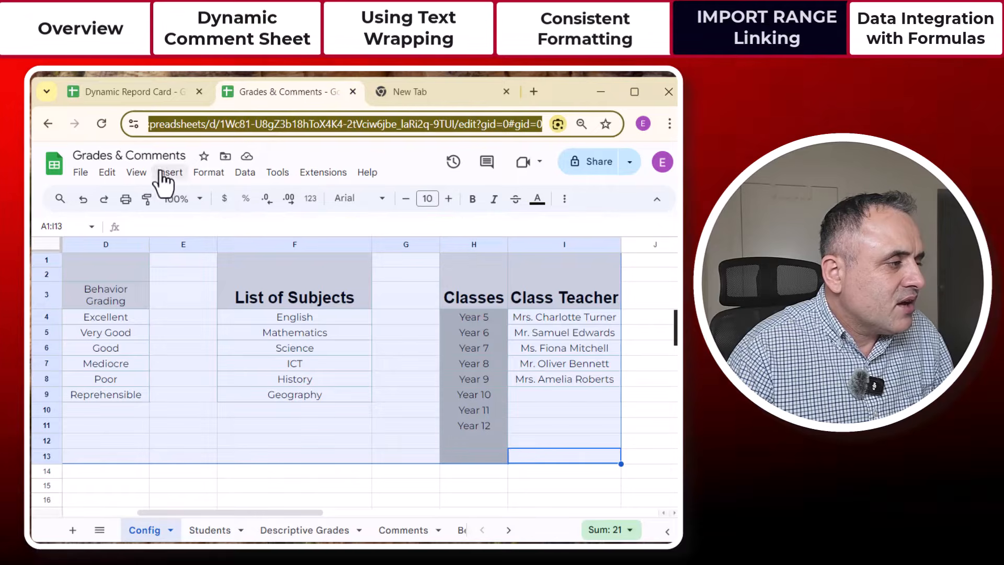
{"action": "left_click", "coordinate": [122, 84]}
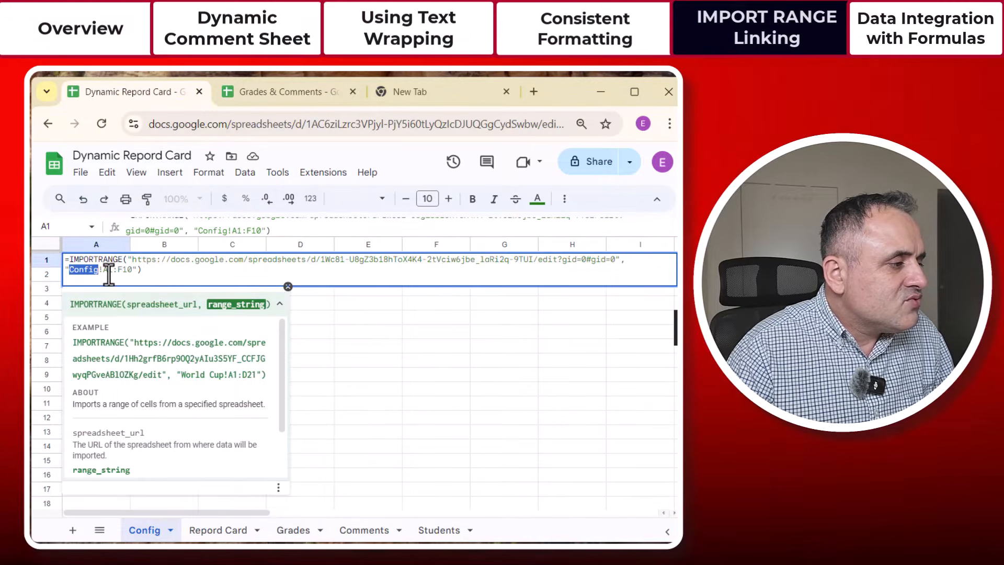
{"action": "left_click", "coordinate": [271, 96]}
{"action": "left_click_drag", "start_coordinate": [286, 512], "coordinate": [317, 517]}
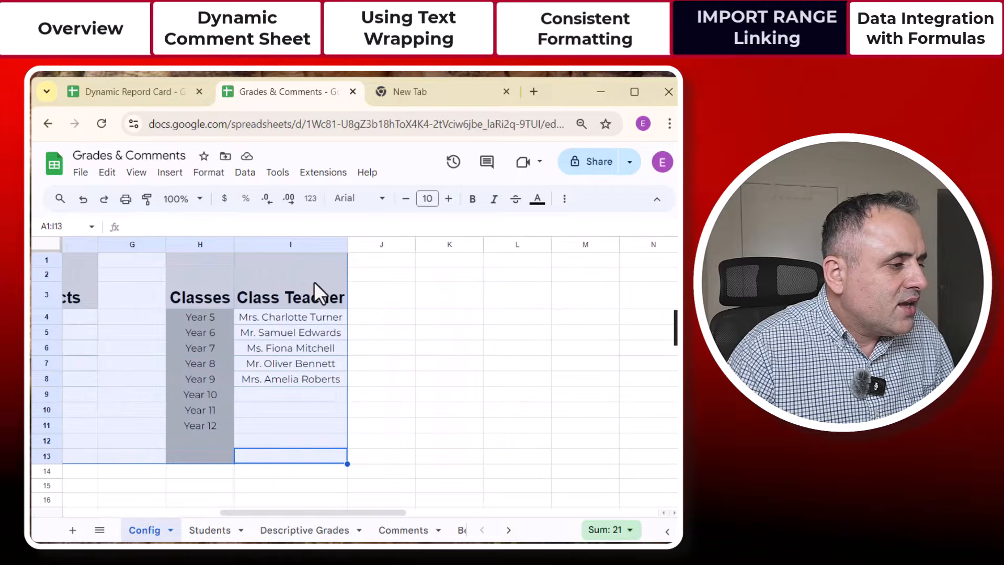
{"action": "left_click_drag", "start_coordinate": [314, 281], "coordinate": [307, 454]}
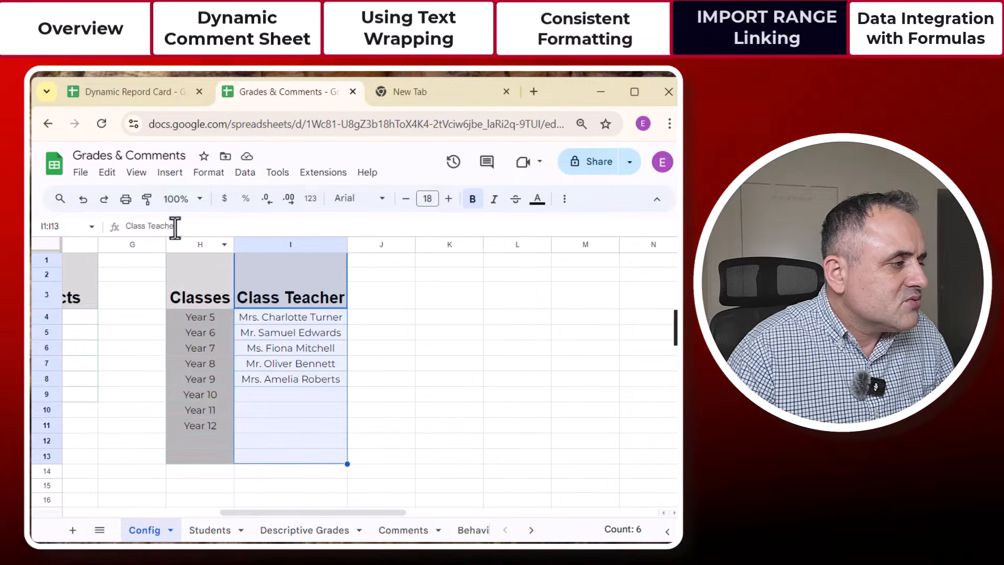
Step: Change the range argument of the IMPORTRANGE formula to "Config!A1:i13" and enter the formula
{"action": "left_click", "coordinate": [144, 85]}
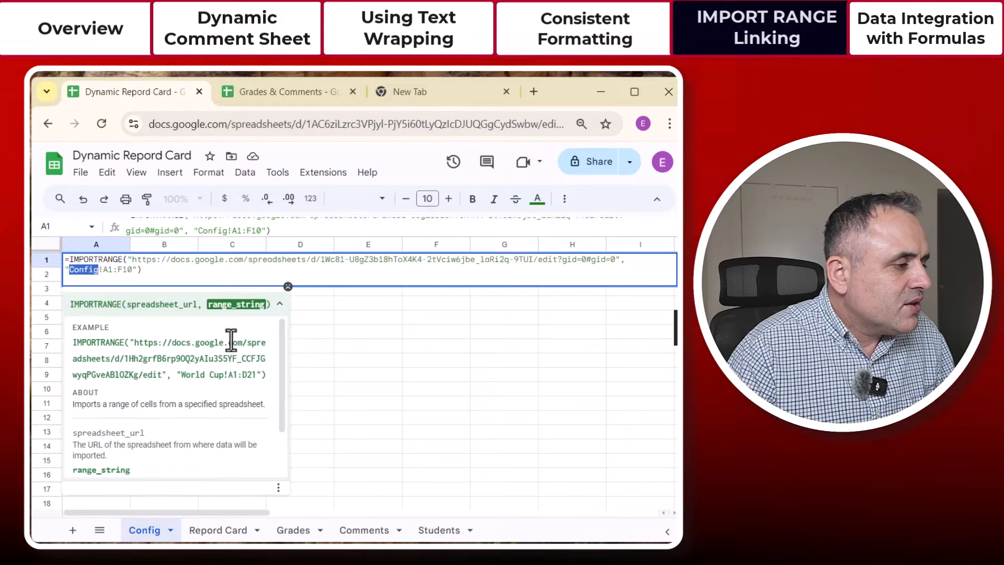
{"action": "left_click", "coordinate": [109, 271]}
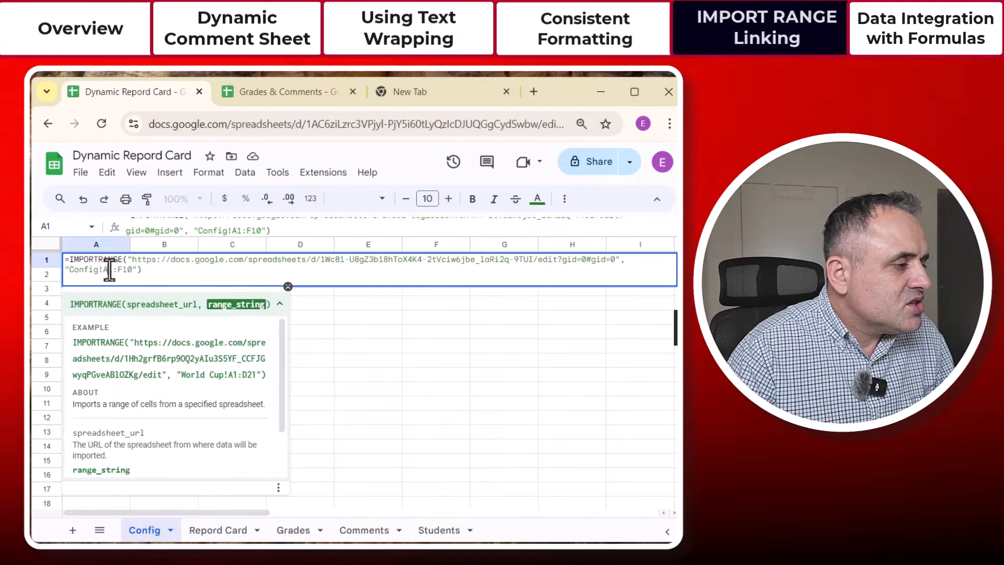
{"action": "left_click", "coordinate": [132, 269]}
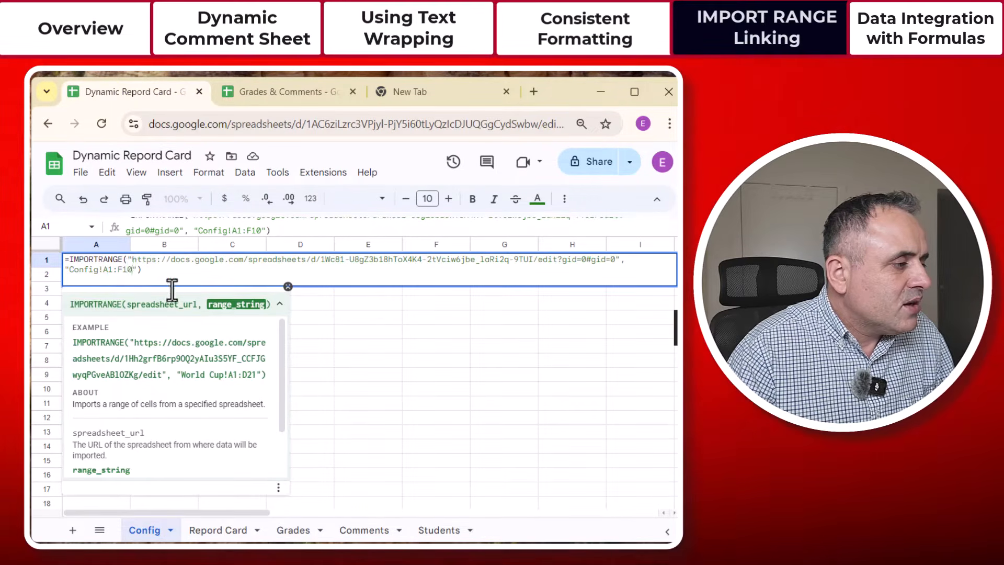
{"action": "key", "text": "BackSpace"}
{"action": "key", "text": "BackSpace"}
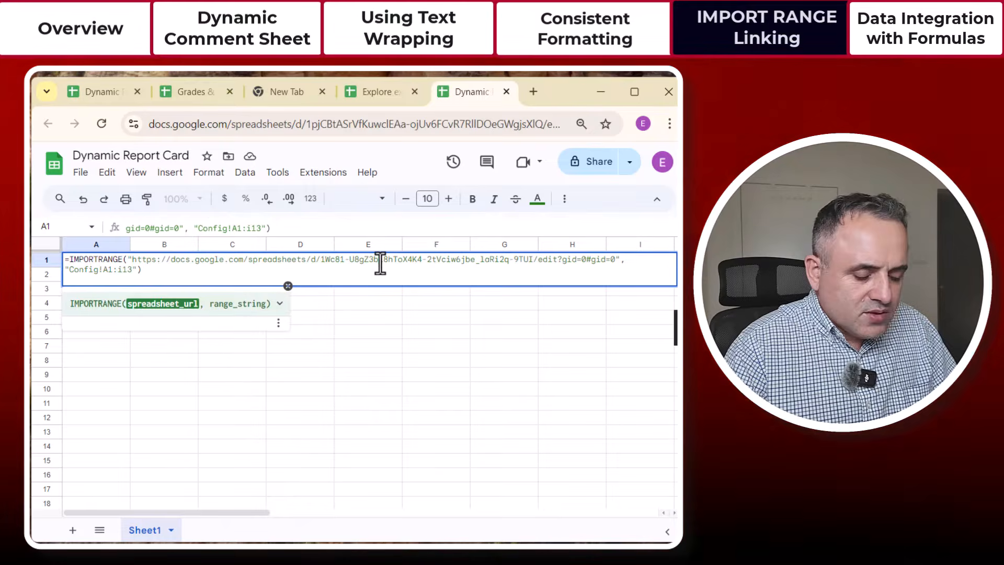
{"action": "key", "text": "Return"}
Step: Grant the IMPORTRANGE formula in cell A1 access to the Grades & Comments spreadsheet
{"action": "left_click", "coordinate": [107, 261]}
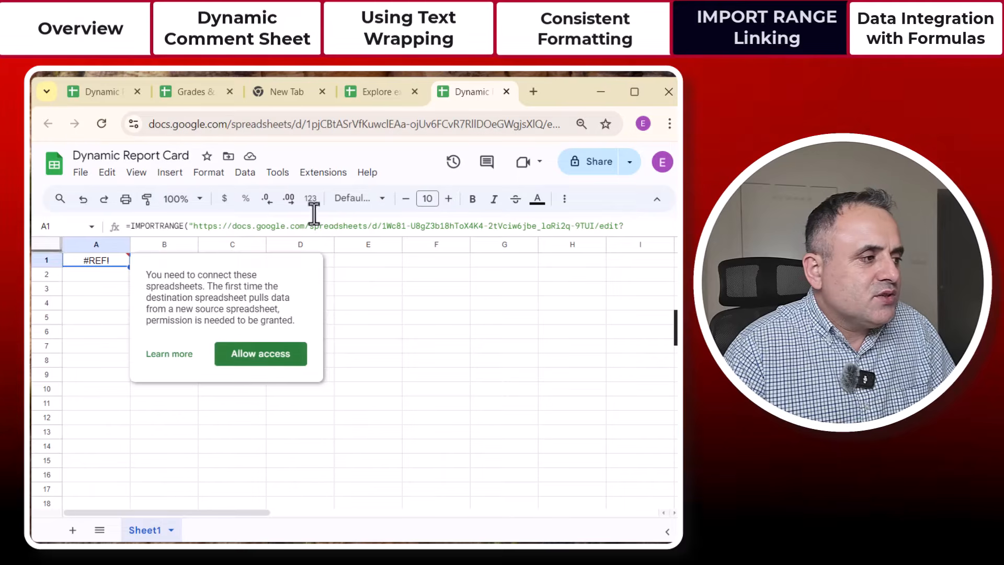
{"action": "left_click", "coordinate": [196, 96]}
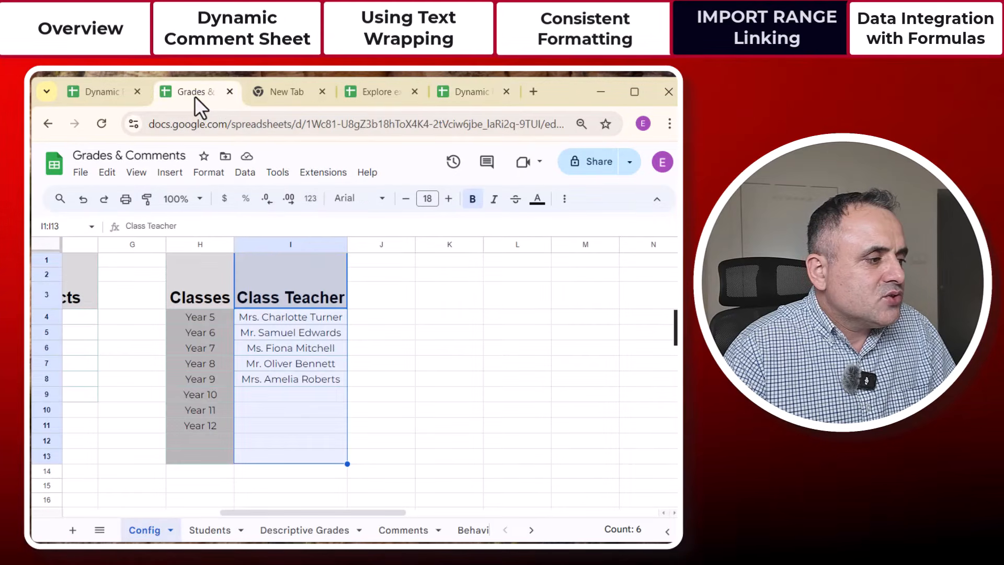
{"action": "left_click", "coordinate": [471, 92]}
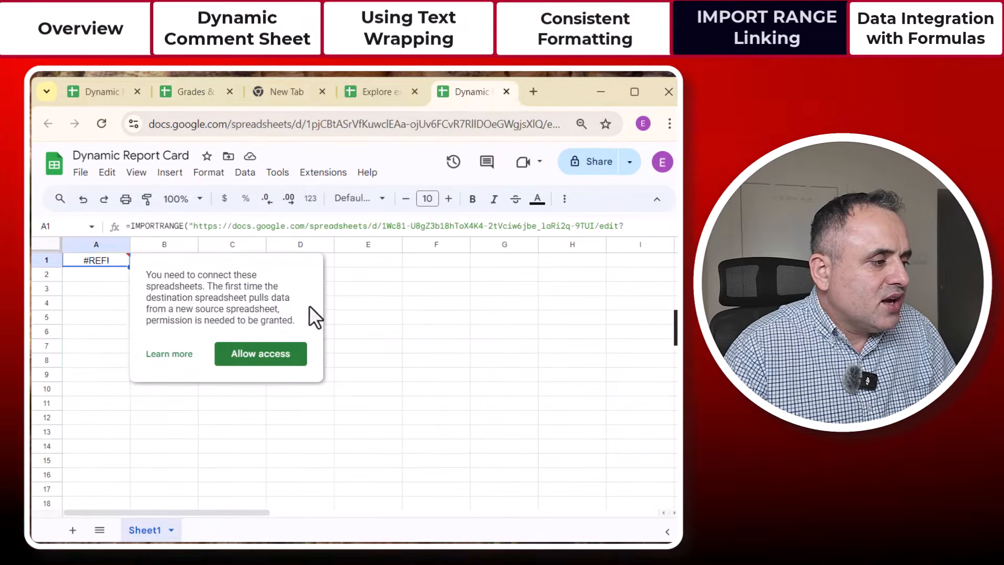
{"action": "left_click", "coordinate": [257, 361]}
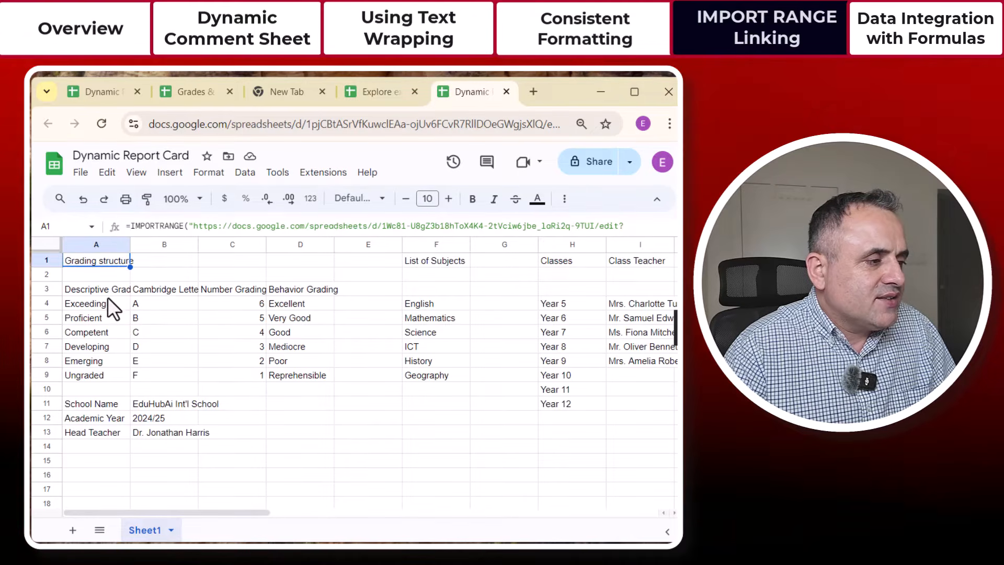
Step: Compare the imported Config data with the Grades & Comments source, and look over the Repord Card sheet layout
{"action": "left_click", "coordinate": [188, 92]}
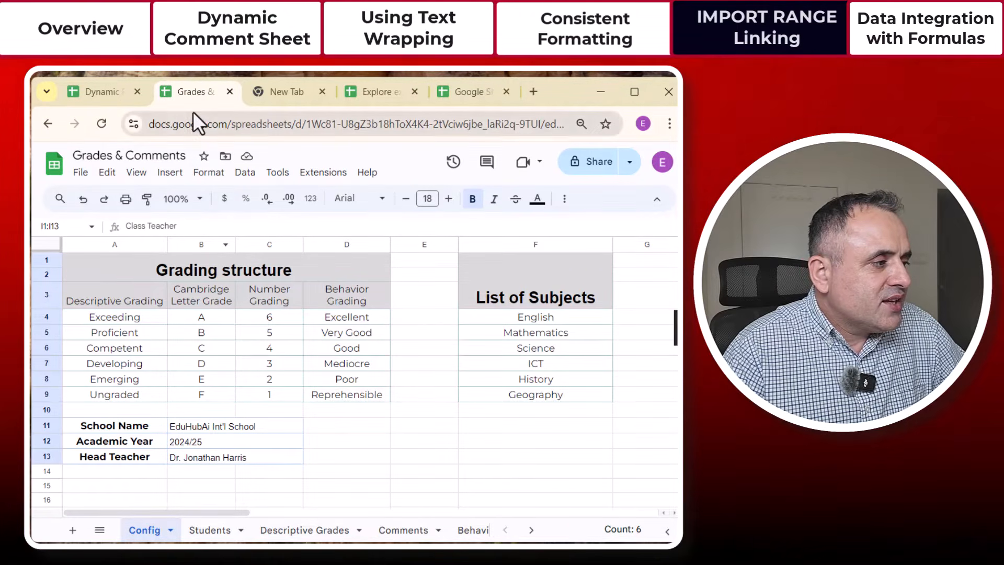
{"action": "left_click", "coordinate": [102, 94]}
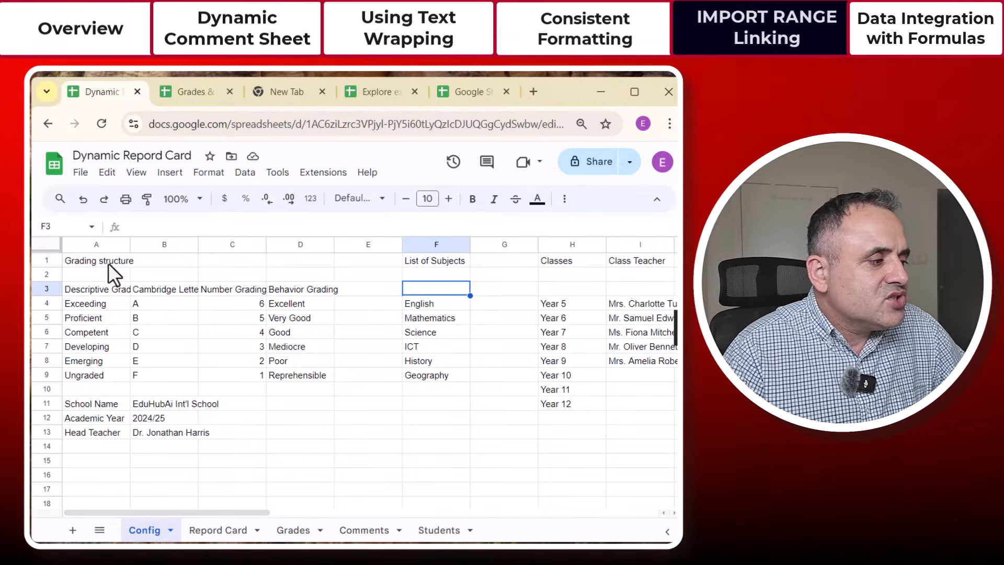
{"action": "left_click_drag", "start_coordinate": [109, 263], "coordinate": [666, 378]}
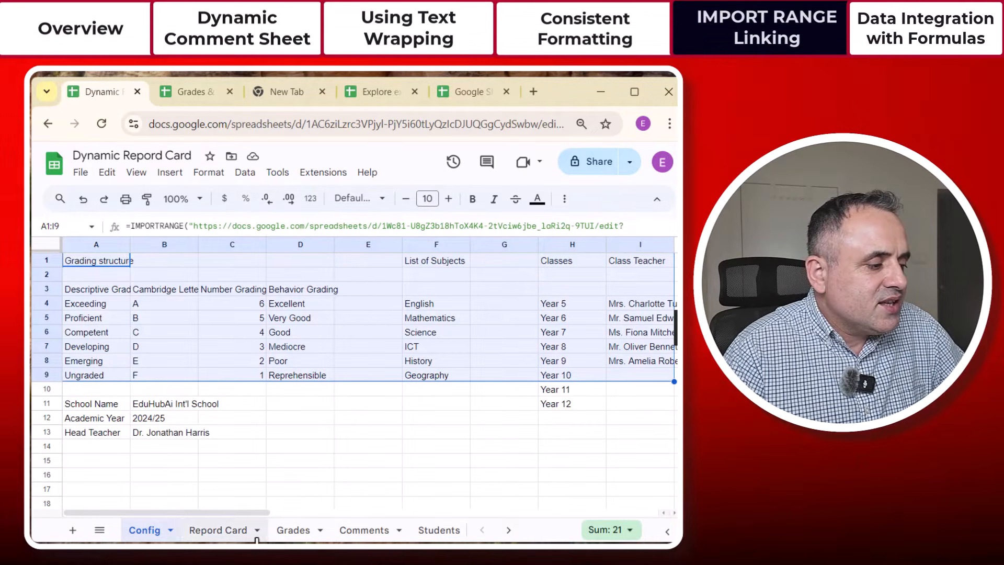
{"action": "left_click", "coordinate": [217, 530]}
{"action": "scroll", "coordinate": [346, 376], "scroll_direction": "down", "scroll_amount": 3}
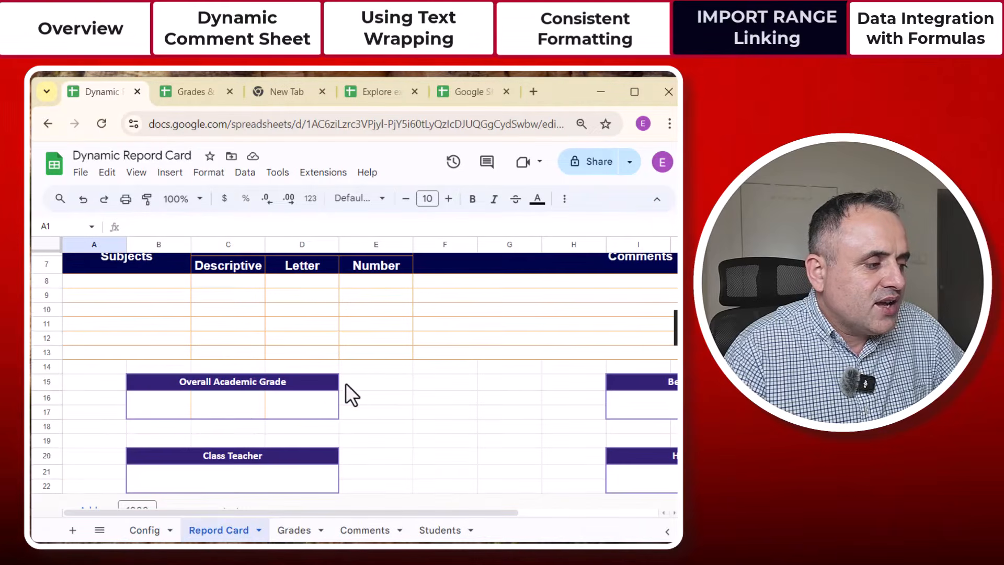
{"action": "left_click", "coordinate": [145, 531]}
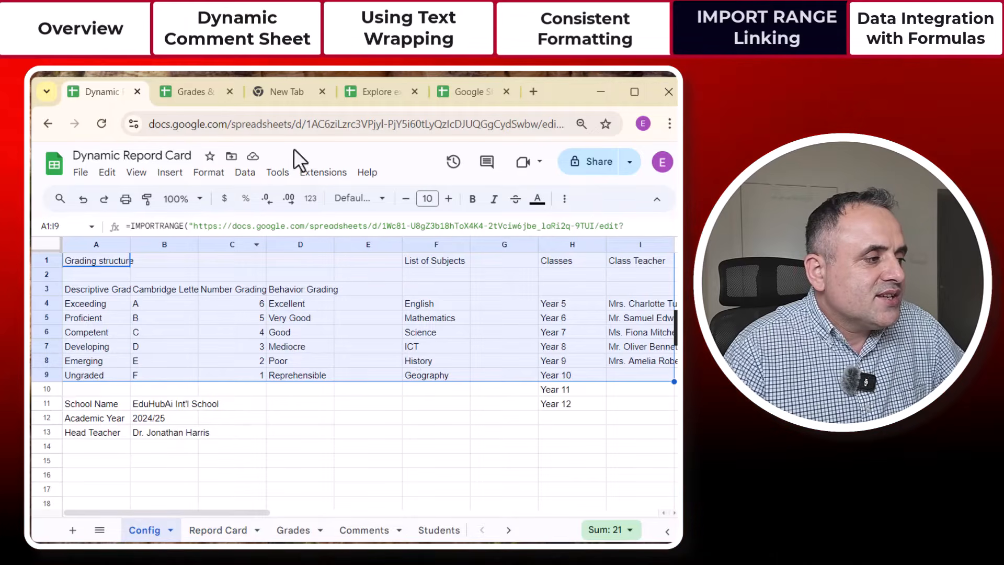
{"action": "left_click", "coordinate": [209, 97]}
{"action": "left_click", "coordinate": [86, 96]}
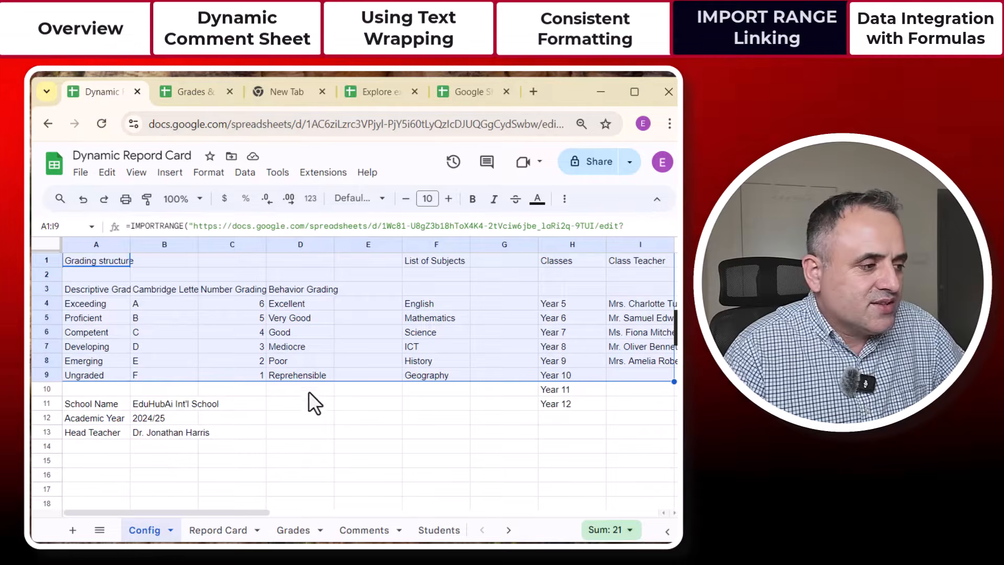
Step: Write =IMPORTRANGE("your_file_url", "Config!A1:F10") in cell A1 of the Students sheet in Dynamic Repord Card
{"action": "left_click", "coordinate": [212, 530]}
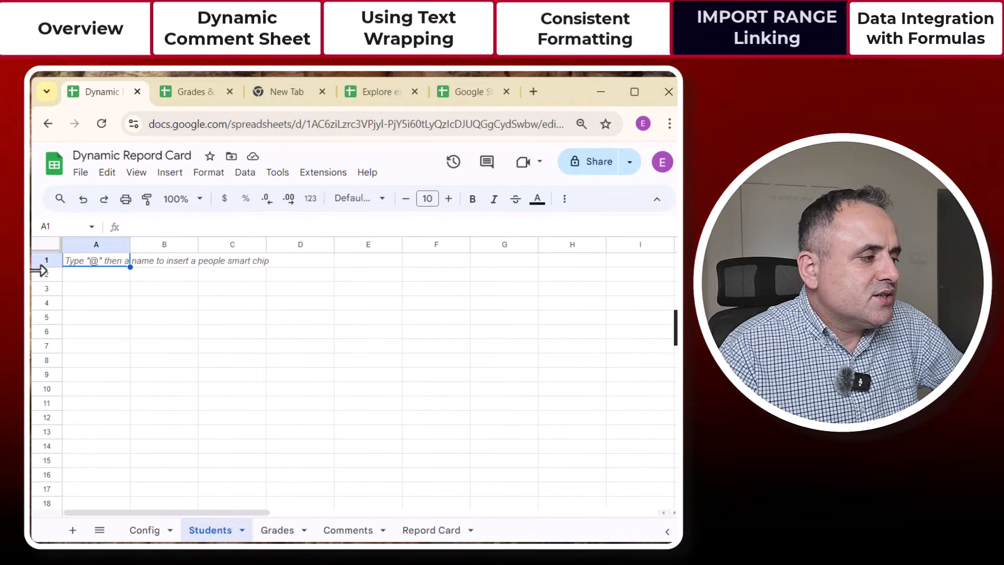
{"action": "double_click", "coordinate": [89, 258]}
{"action": "type", "text": "=IMPORTRANGE(\"your_file_url\", \"Config!A1:F10\")"}
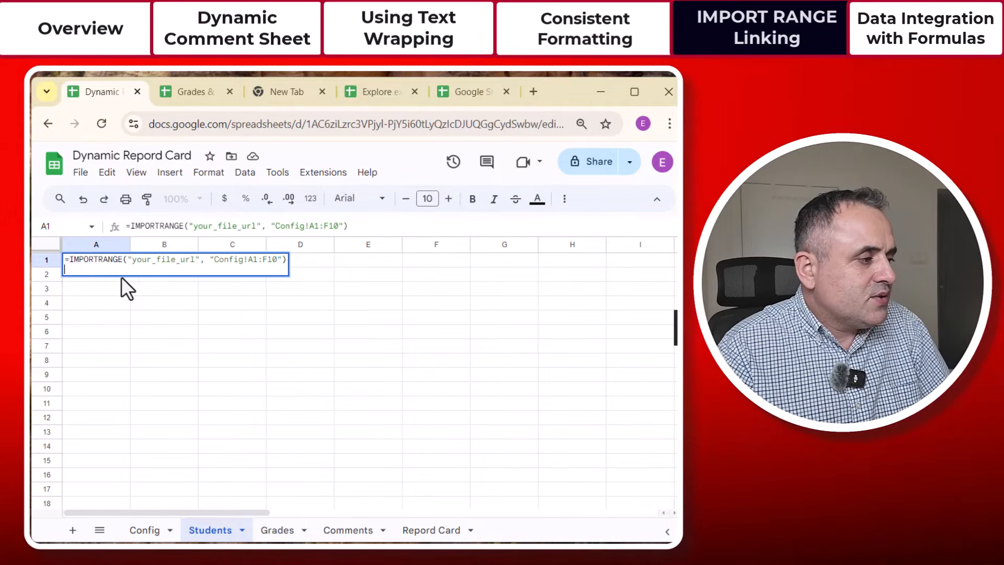
Step: Replace the your_file_url placeholder in the Students formula with the URL of the Grades & Comments Students sheet
{"action": "left_click", "coordinate": [177, 92]}
{"action": "left_click", "coordinate": [232, 125]}
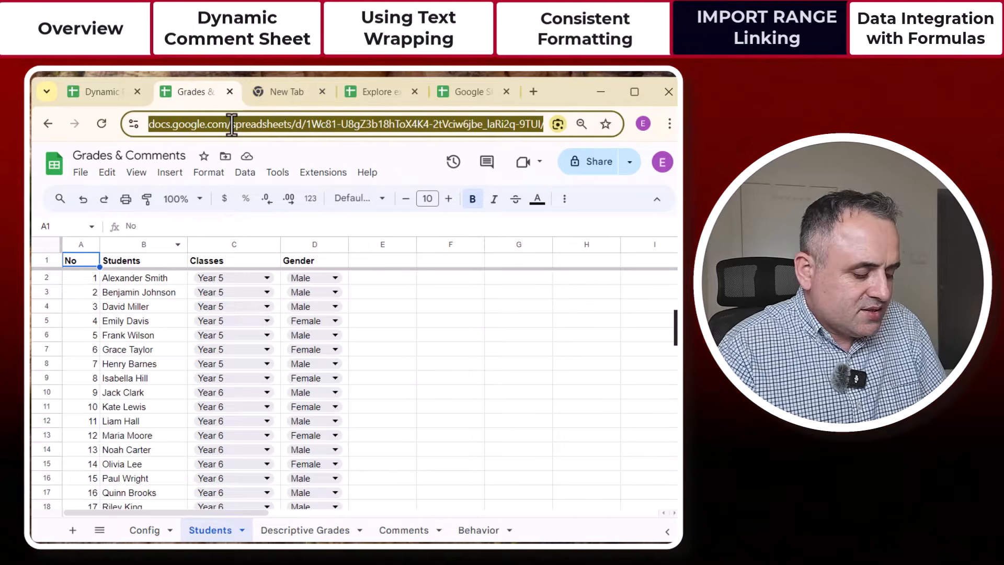
{"action": "left_click", "coordinate": [105, 94]}
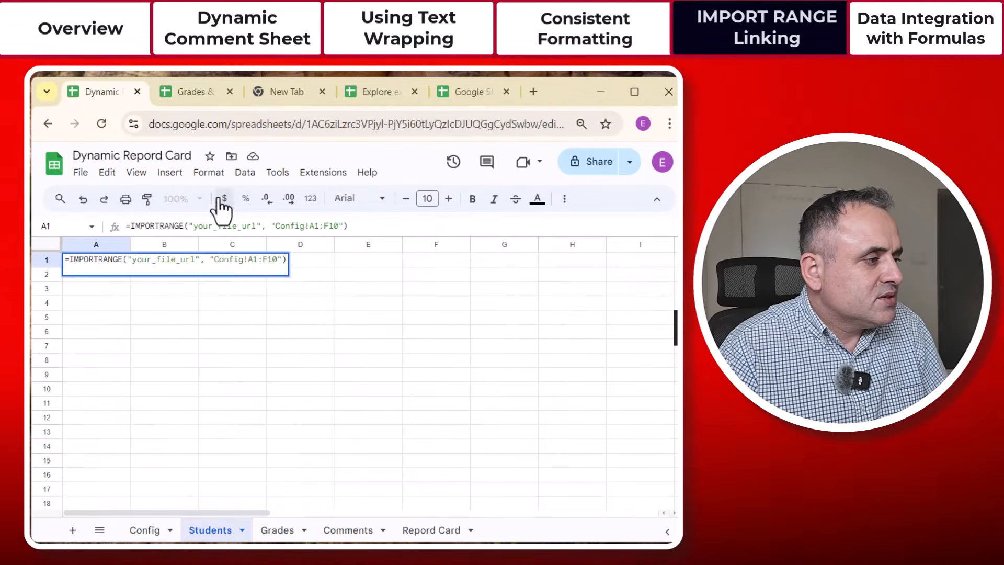
{"action": "left_click_drag", "start_coordinate": [256, 226], "coordinate": [193, 229]}
{"action": "key", "text": "ctrl+v"}
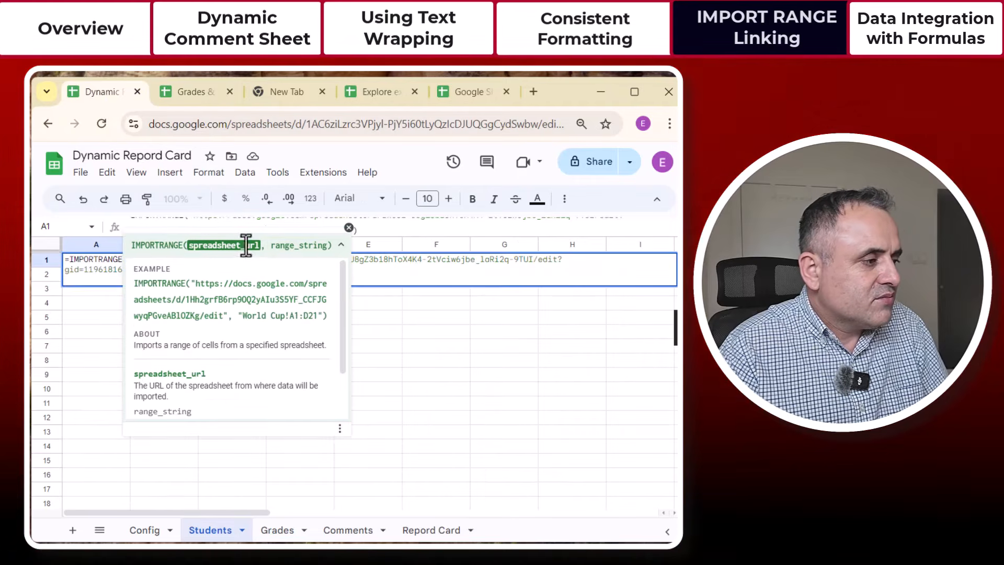
Step: Check the sheet name and the extent of the student list in the Grades & Comments Students sheet
{"action": "left_click", "coordinate": [202, 91]}
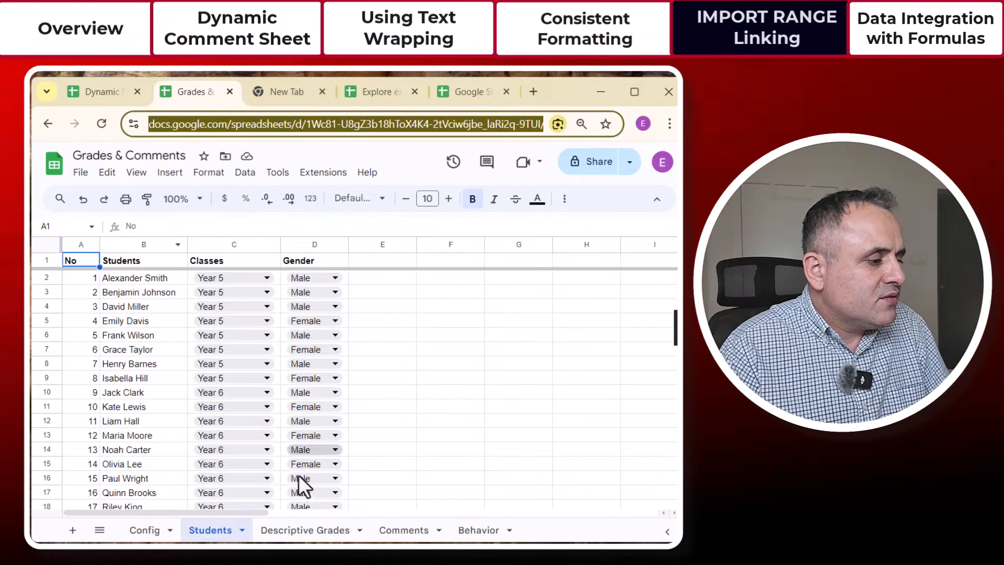
{"action": "left_click", "coordinate": [242, 530]}
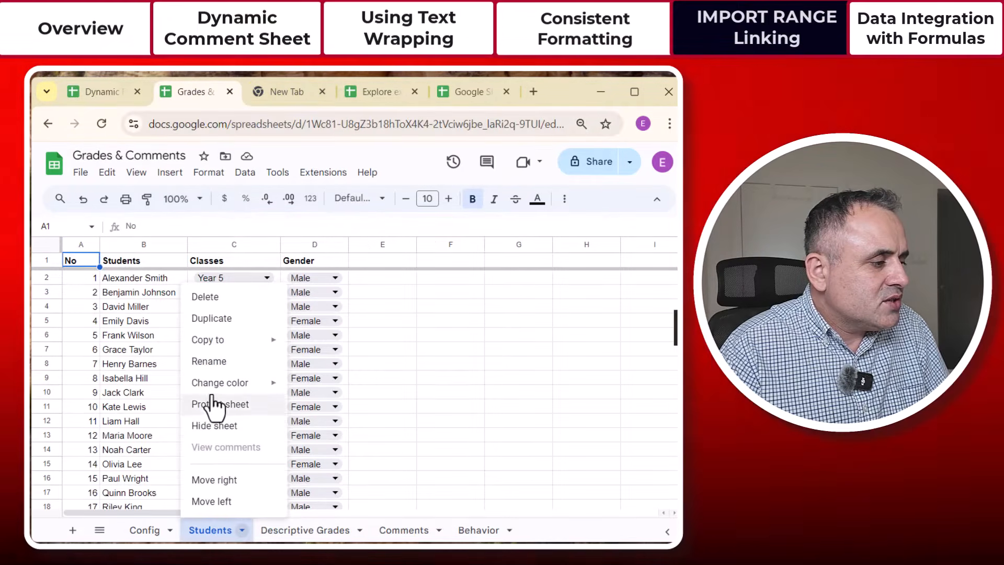
{"action": "key", "text": "Escape"}
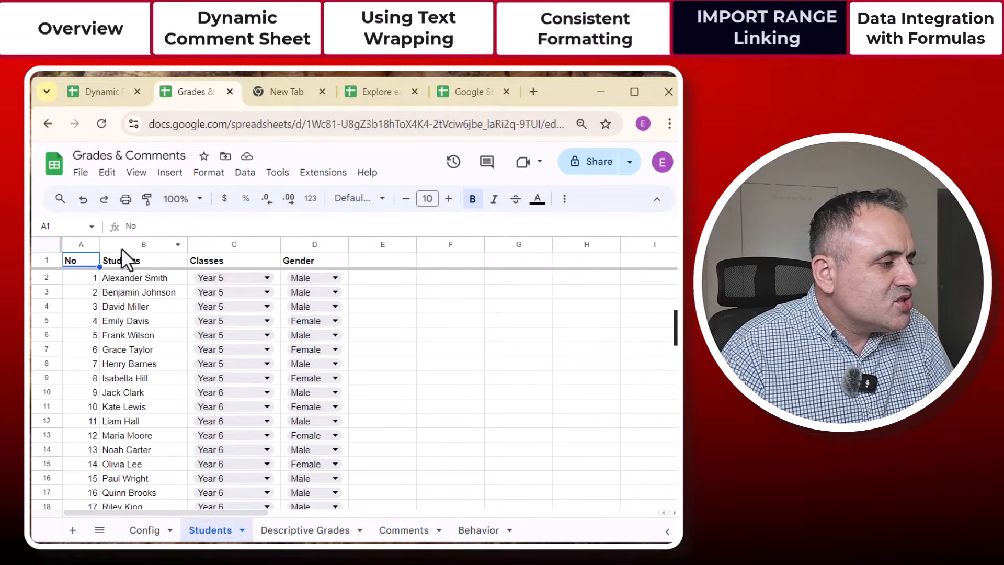
{"action": "scroll", "coordinate": [283, 377], "scroll_direction": "down", "scroll_amount": 15}
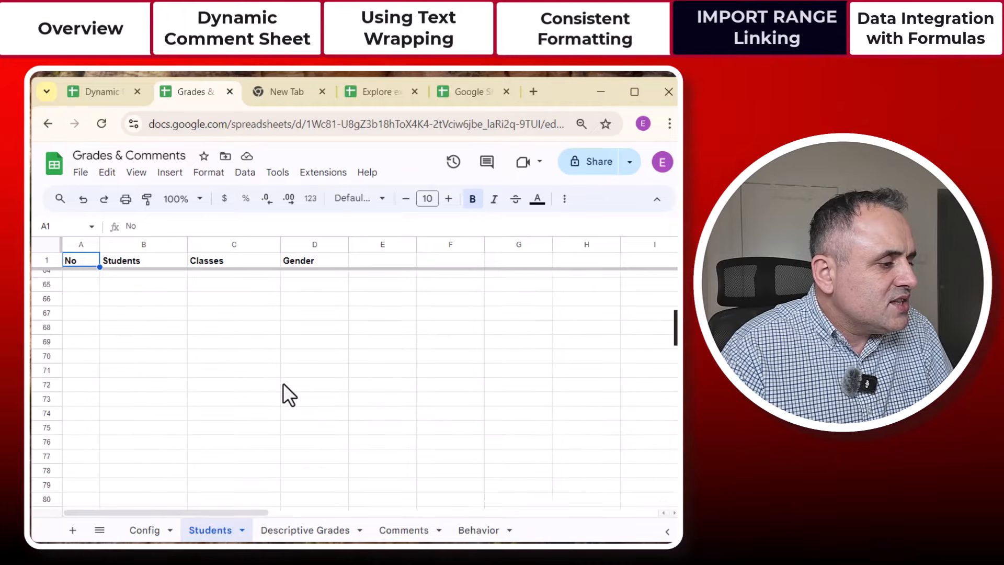
{"action": "scroll", "coordinate": [283, 383], "scroll_direction": "up", "scroll_amount": 9}
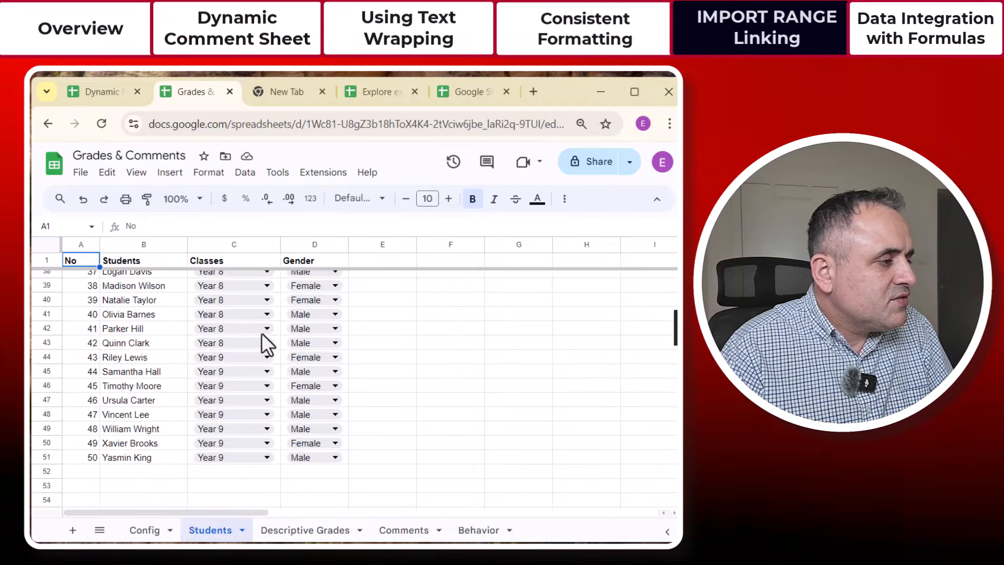
Step: Replace the sheet name Config with Students in the range string of the Dynamic Repord Card Students formula
{"action": "left_click", "coordinate": [99, 86]}
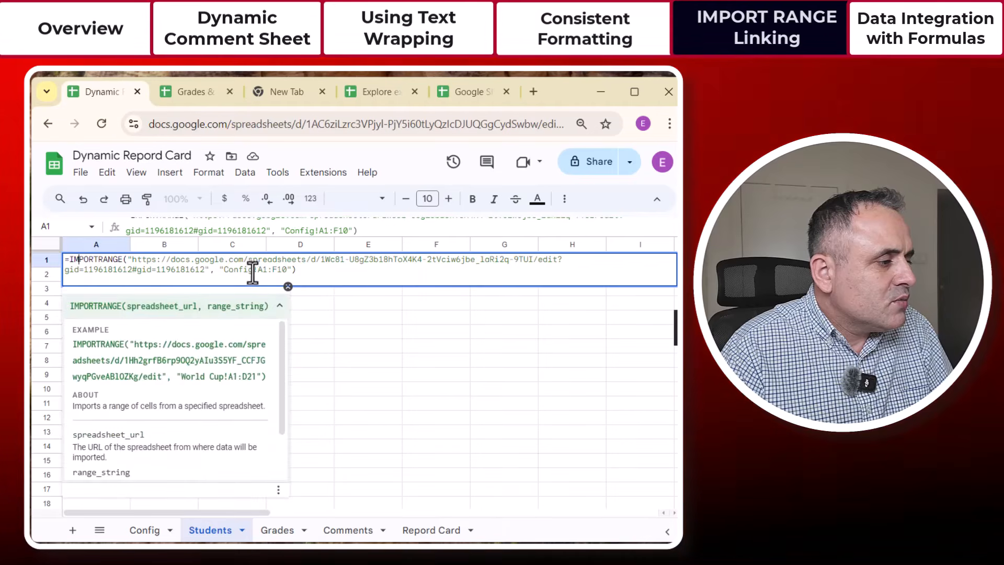
{"action": "left_click", "coordinate": [250, 270]}
{"action": "key", "text": "BackSpace"}
{"action": "key", "text": "BackSpace"}
{"action": "key", "text": "BackSpace"}
{"action": "key", "text": "BackSpace"}
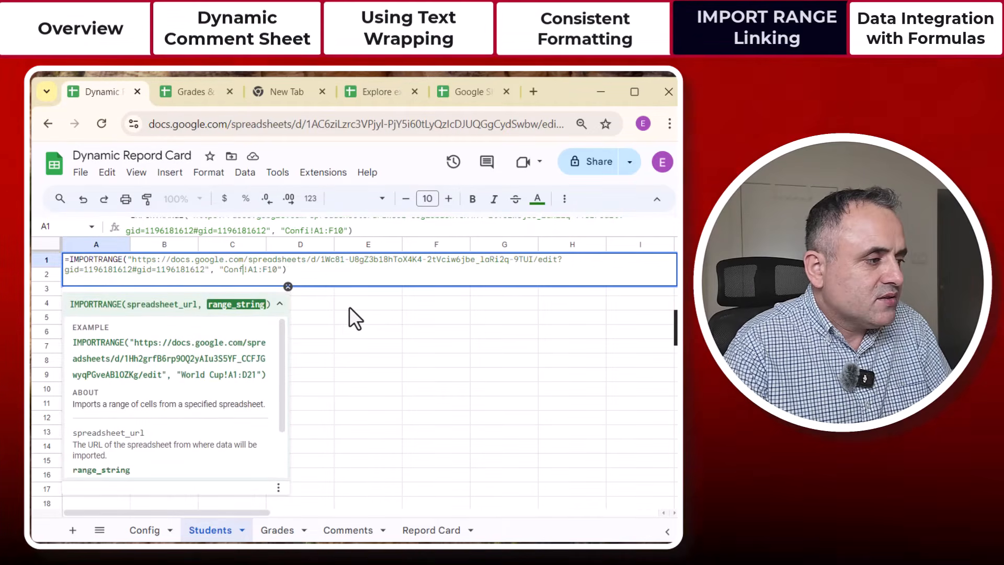
{"action": "key", "text": "BackSpace"}
{"action": "type", "text": "Stude"}
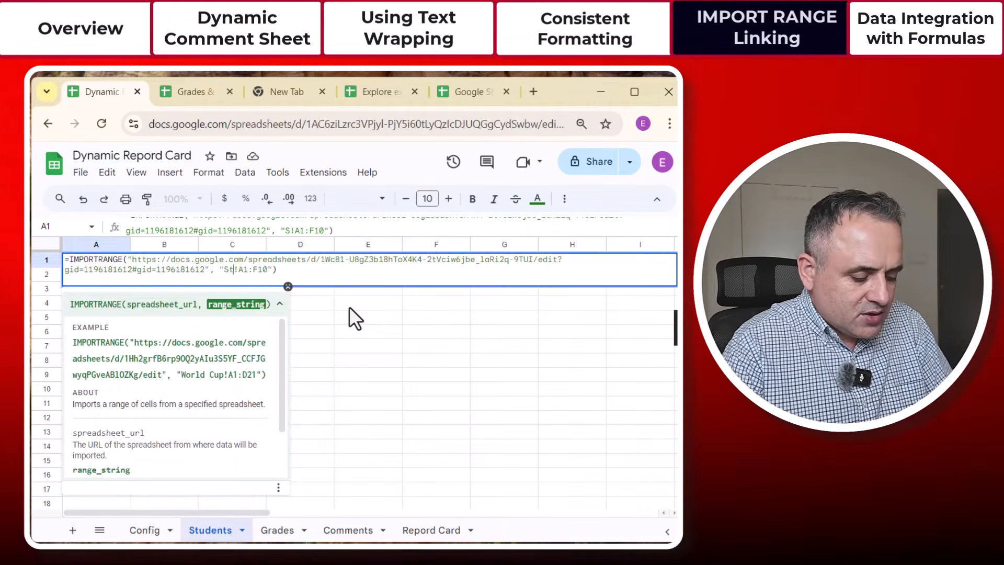
{"action": "type", "text": "nts"}
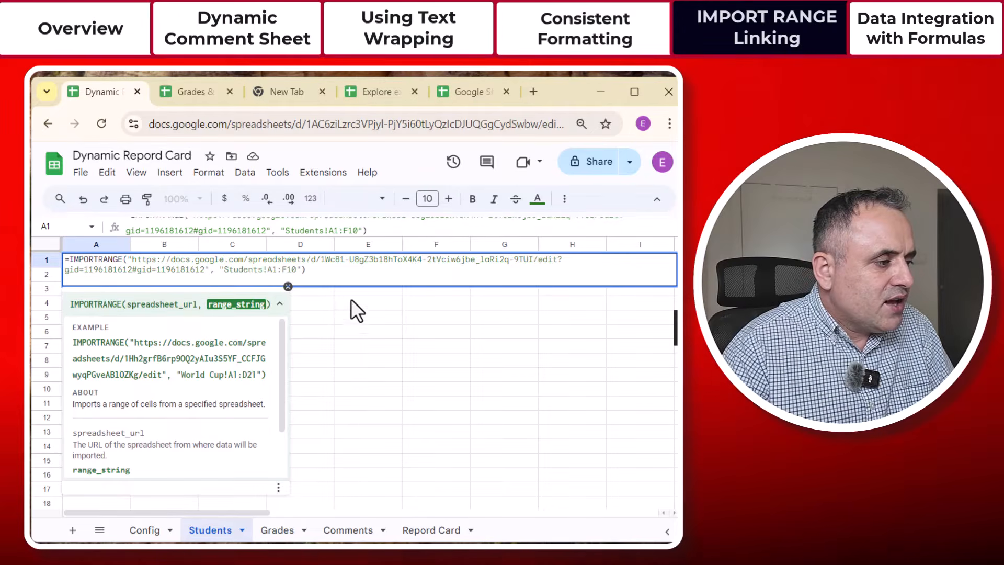
Step: Set the Students formula's range to A1:D51, commit it, and look over the imported student list
{"action": "left_click", "coordinate": [296, 269]}
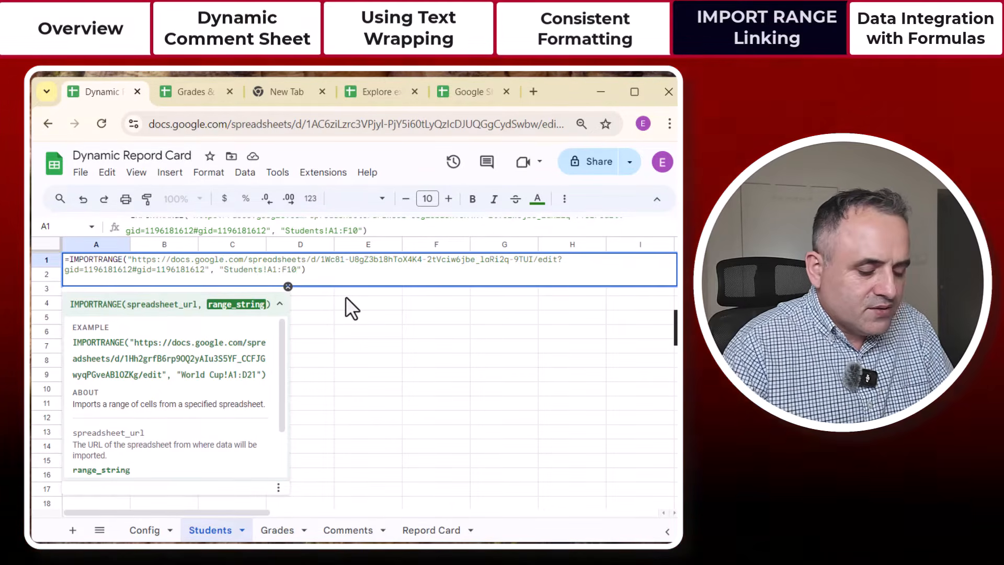
{"action": "key", "text": "BackSpace"}
{"action": "key", "text": "BackSpace"}
{"action": "key", "text": "BackSpace"}
{"action": "type", "text": "D5"}
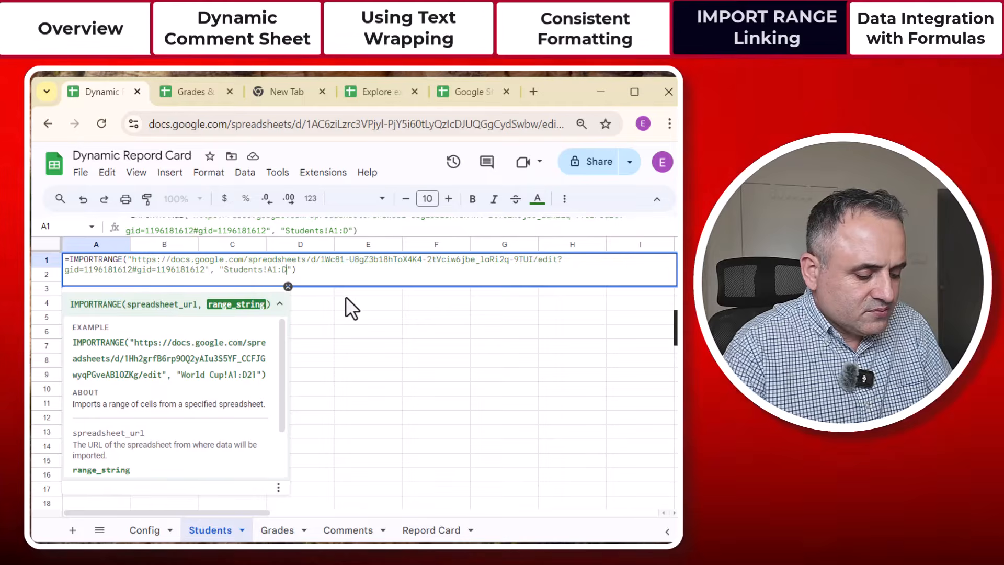
{"action": "type", "text": "0"}
{"action": "key", "text": "Return"}
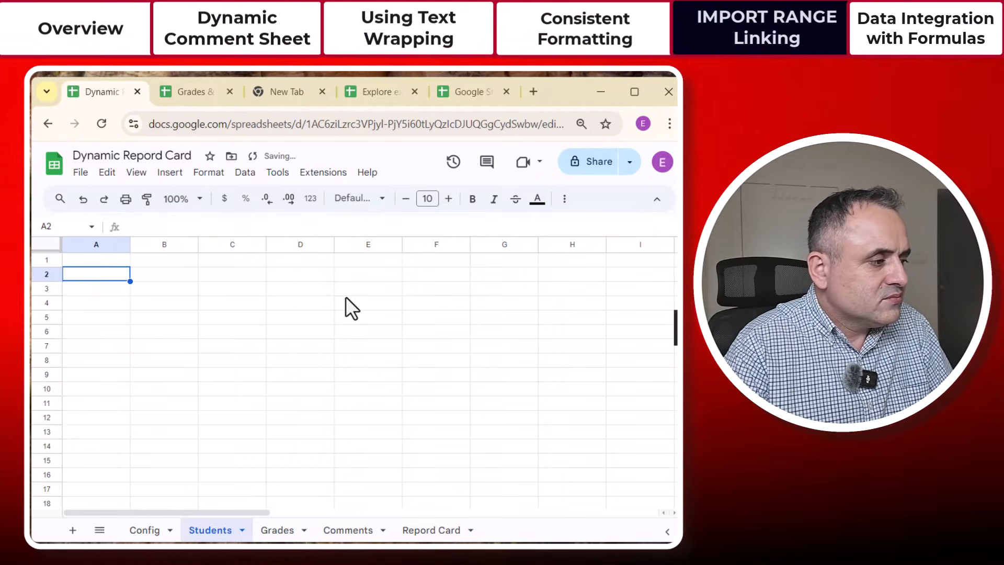
{"action": "key", "text": "Up"}
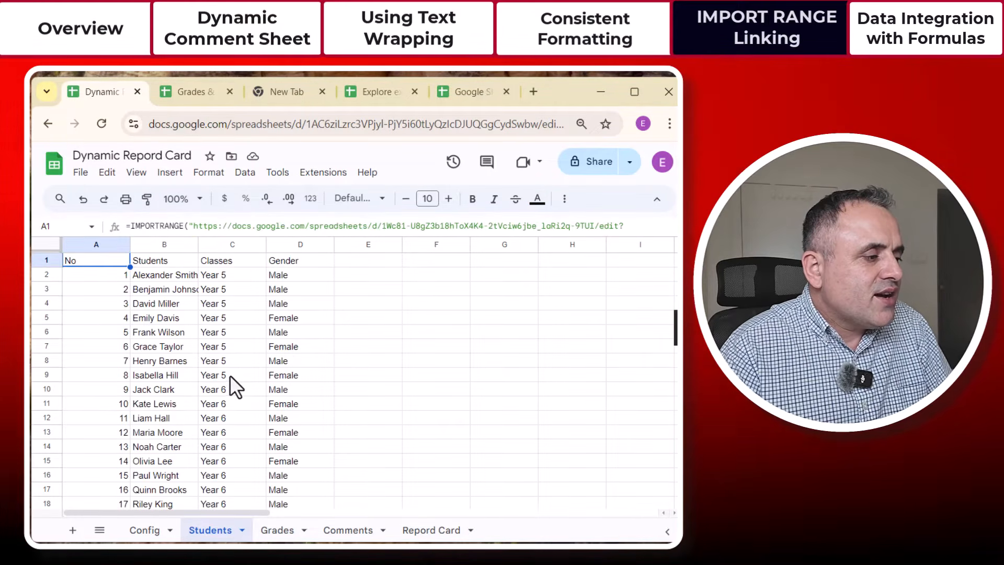
{"action": "scroll", "coordinate": [232, 387], "scroll_direction": "down", "scroll_amount": 5}
{"action": "scroll", "coordinate": [234, 401], "scroll_direction": "up", "scroll_amount": 5}
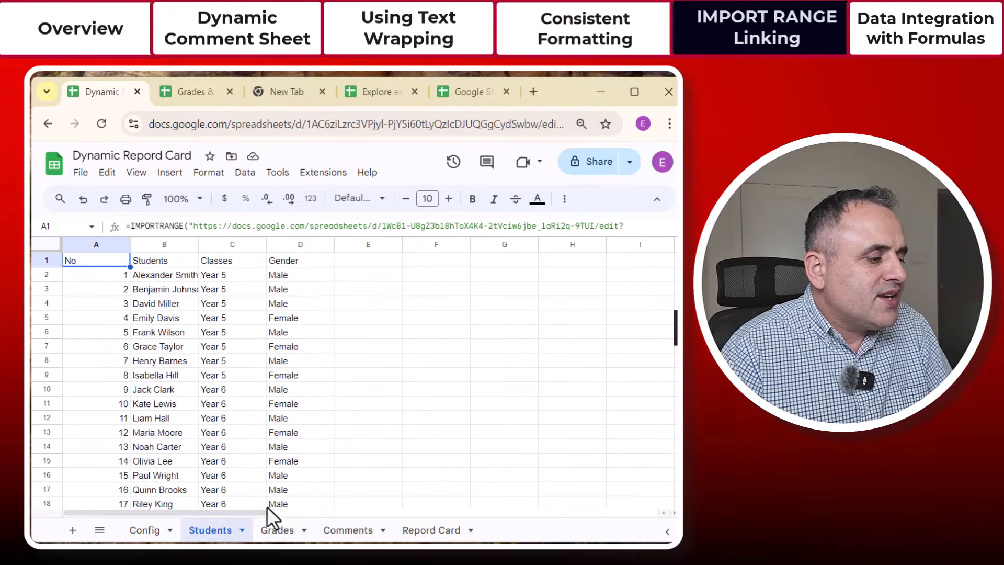
Step: Paste the Students IMPORTRANGE formula into cell A1 of the Grades sheet
{"action": "left_click", "coordinate": [279, 531]}
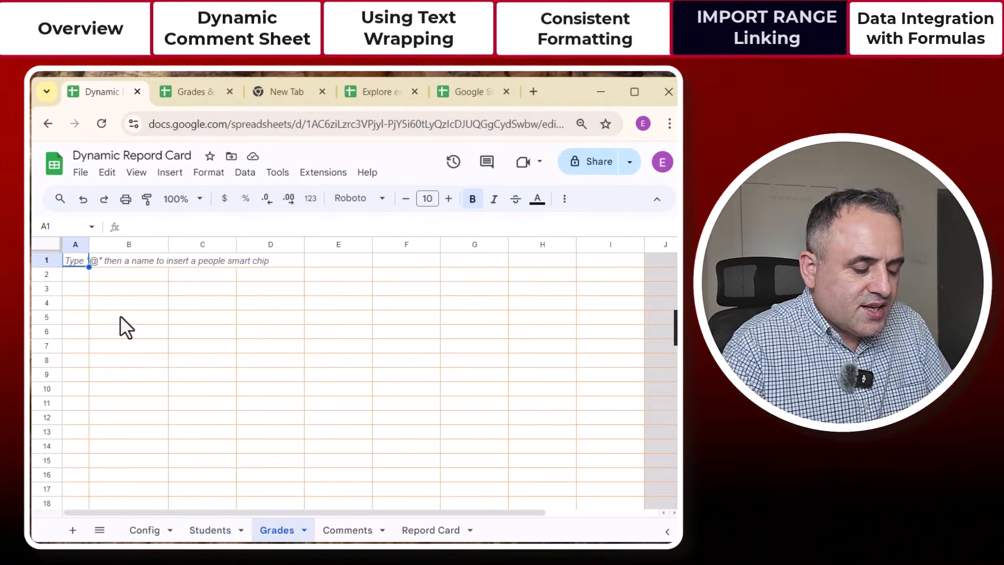
{"action": "type", "text": "="}
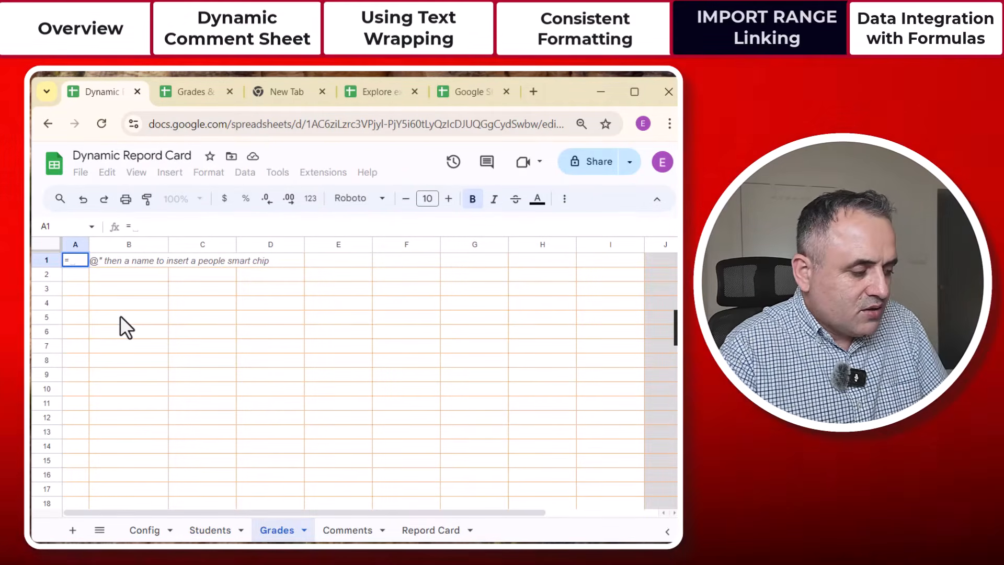
{"action": "key", "text": "ctrl+v"}
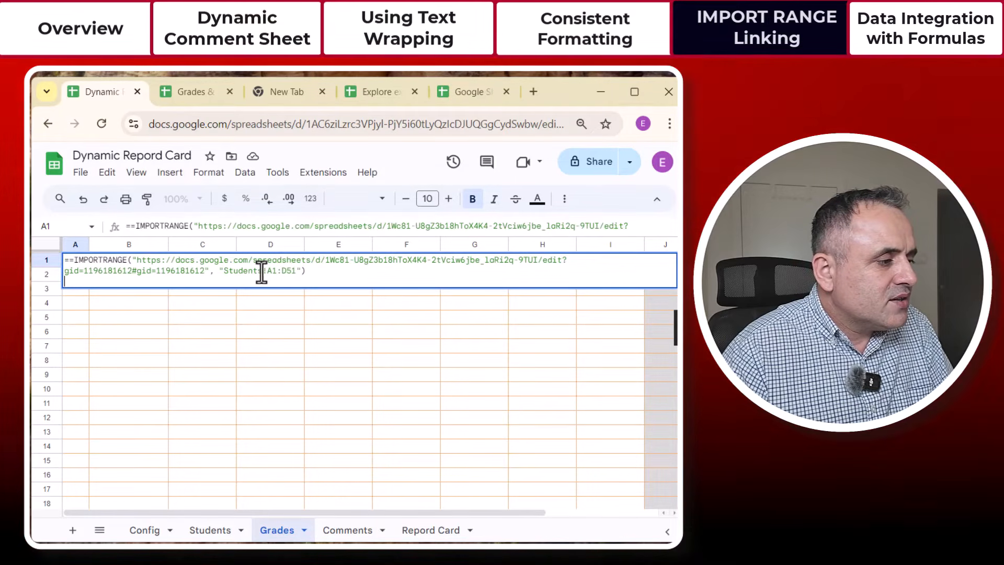
Step: Change the source sheet name in the Grades sheet's formula to Descriptive Grades
{"action": "left_click", "coordinate": [205, 92]}
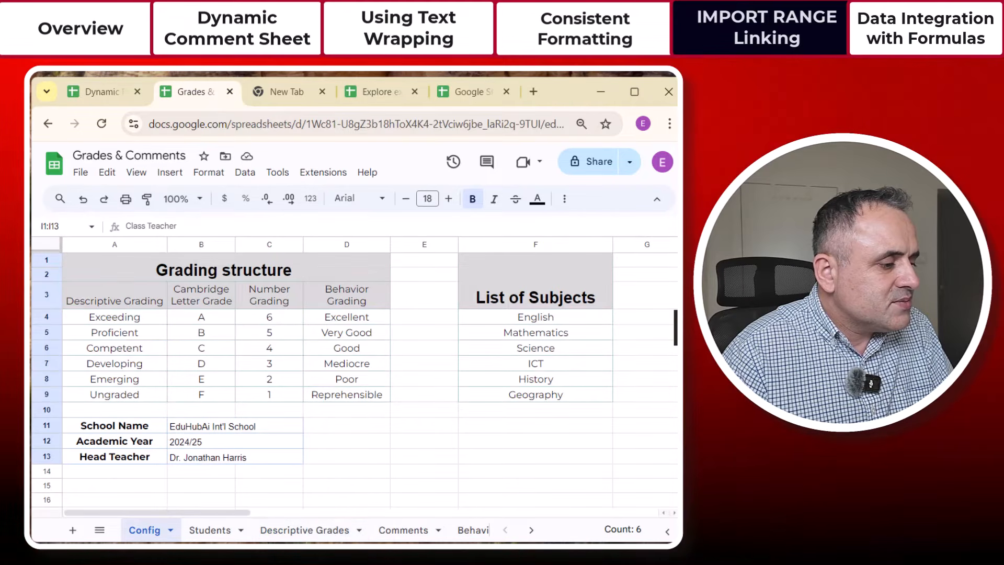
{"action": "left_click", "coordinate": [108, 92]}
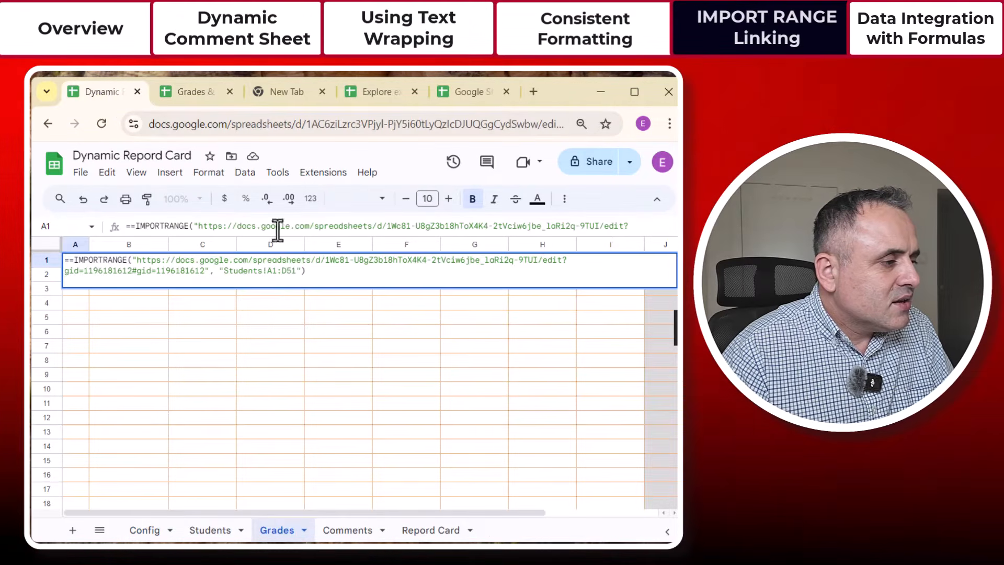
{"action": "left_click_drag", "start_coordinate": [262, 270], "coordinate": [224, 269]}
{"action": "type", "text": "Descrit"}
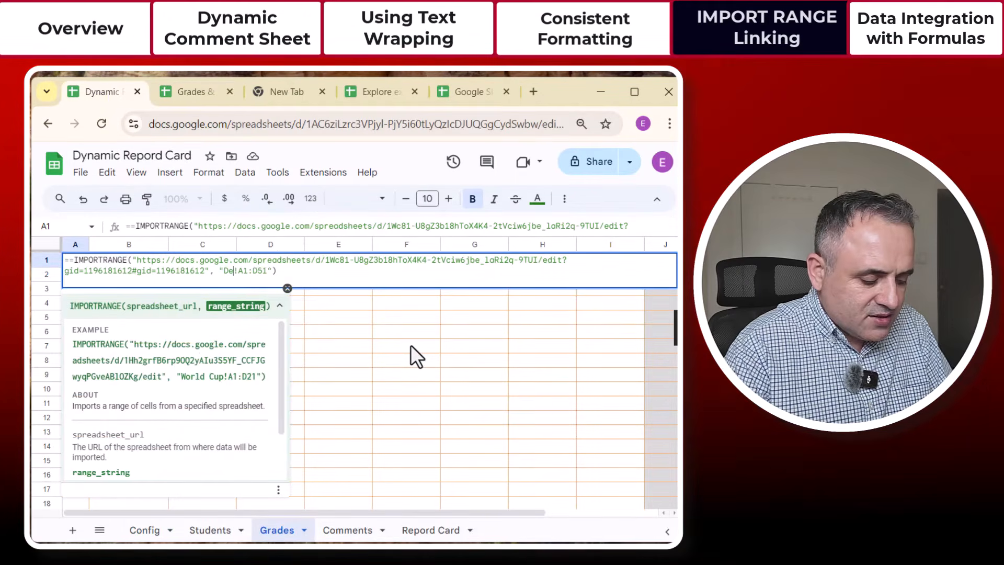
{"action": "type", "text": "tive Grade"}
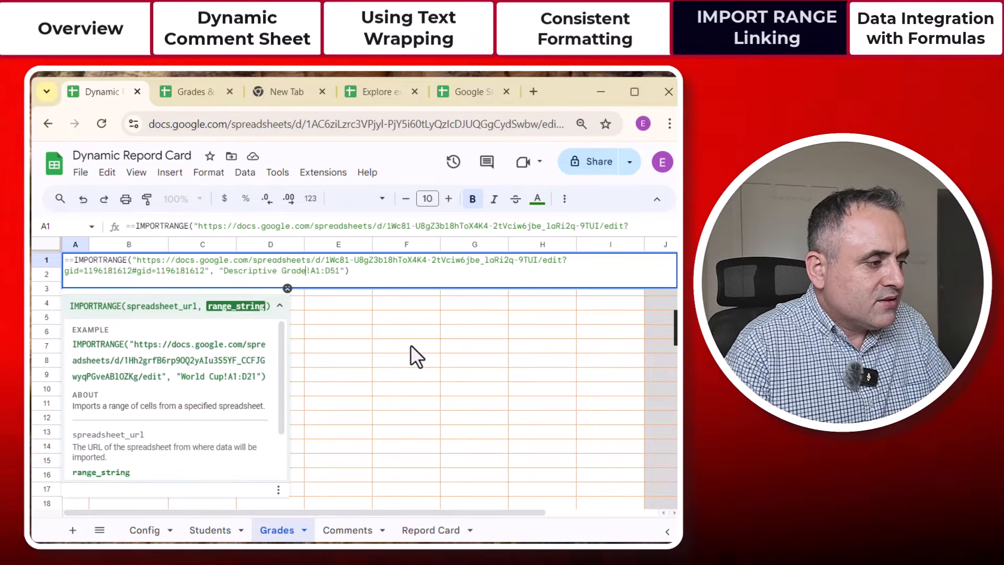
{"action": "type", "text": "s"}
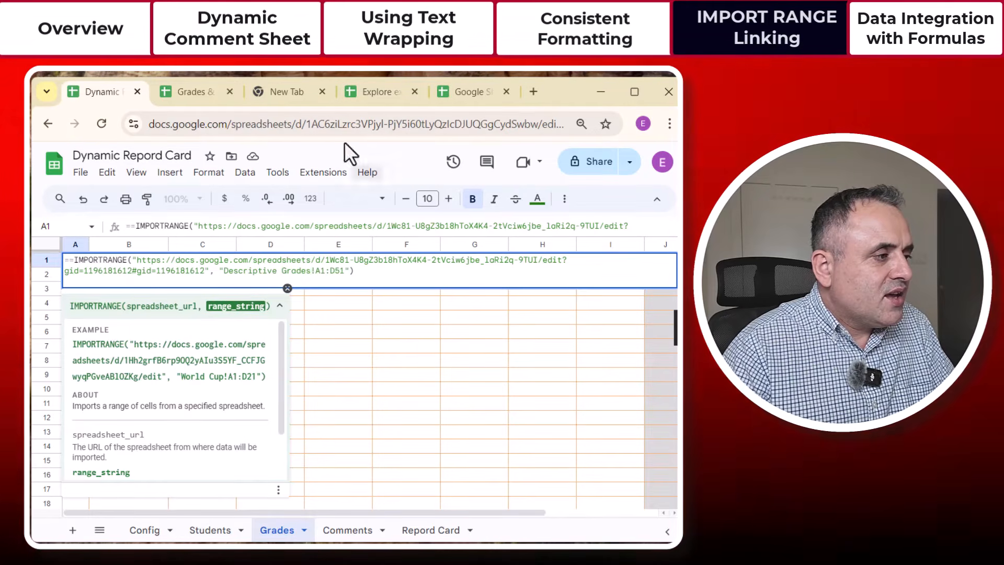
Step: Check the extent of the source Descriptive Grades data, set the Grades formula's range to A1:I51 and commit it
{"action": "left_click", "coordinate": [192, 90]}
{"action": "left_click", "coordinate": [314, 529]}
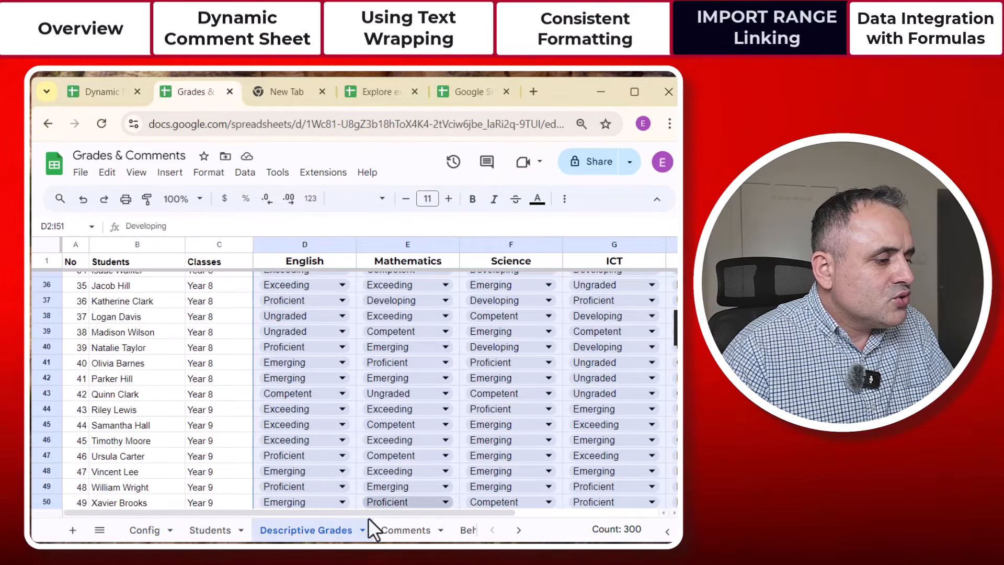
{"action": "left_click_drag", "start_coordinate": [375, 514], "coordinate": [594, 529]}
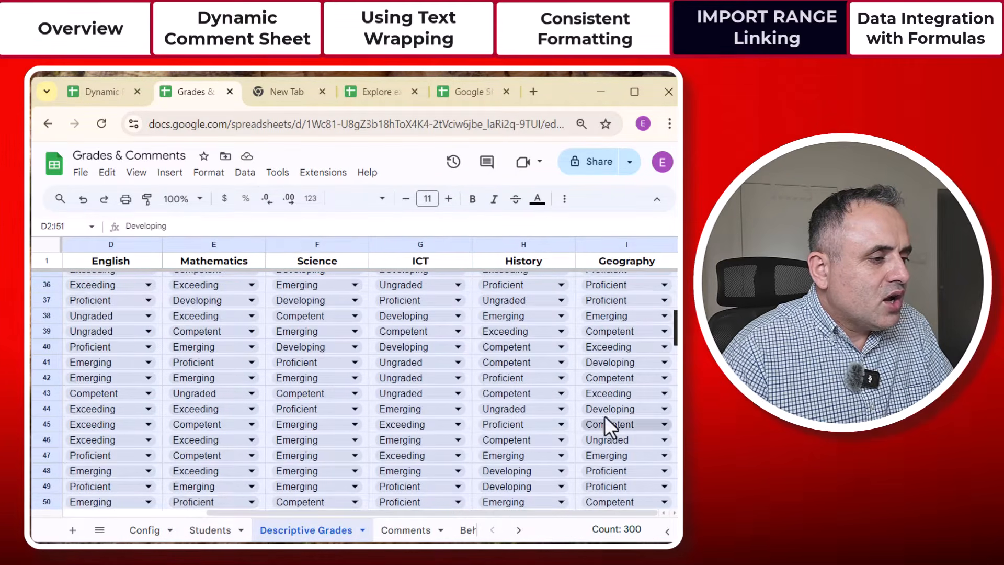
{"action": "scroll", "coordinate": [609, 398], "scroll_direction": "down", "scroll_amount": 3}
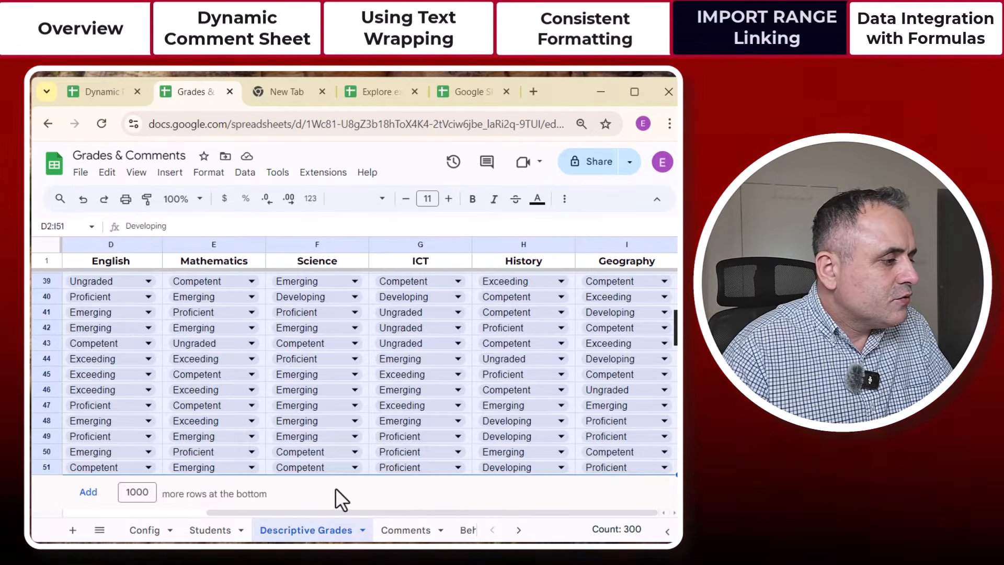
{"action": "left_click", "coordinate": [104, 93]}
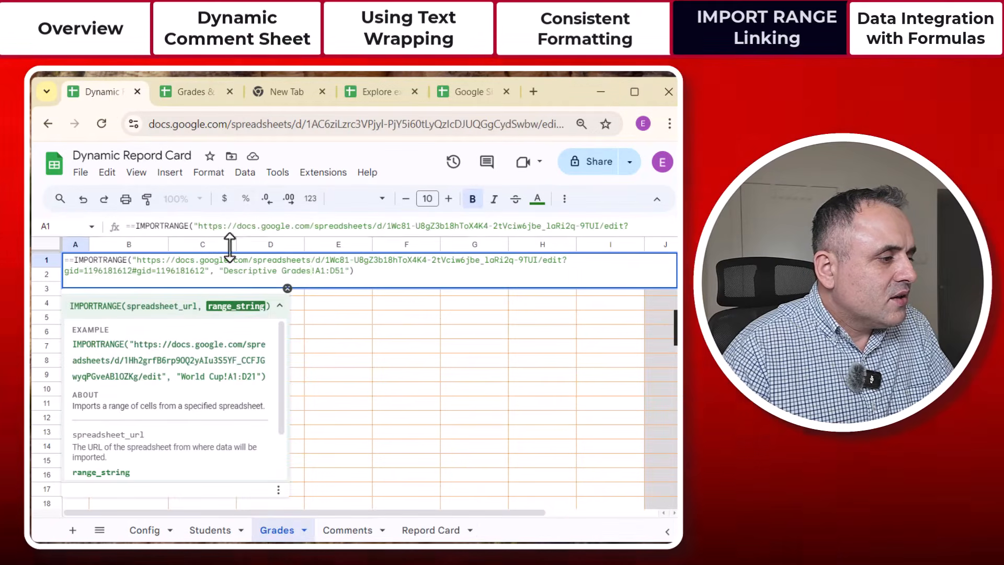
{"action": "left_click", "coordinate": [335, 270]}
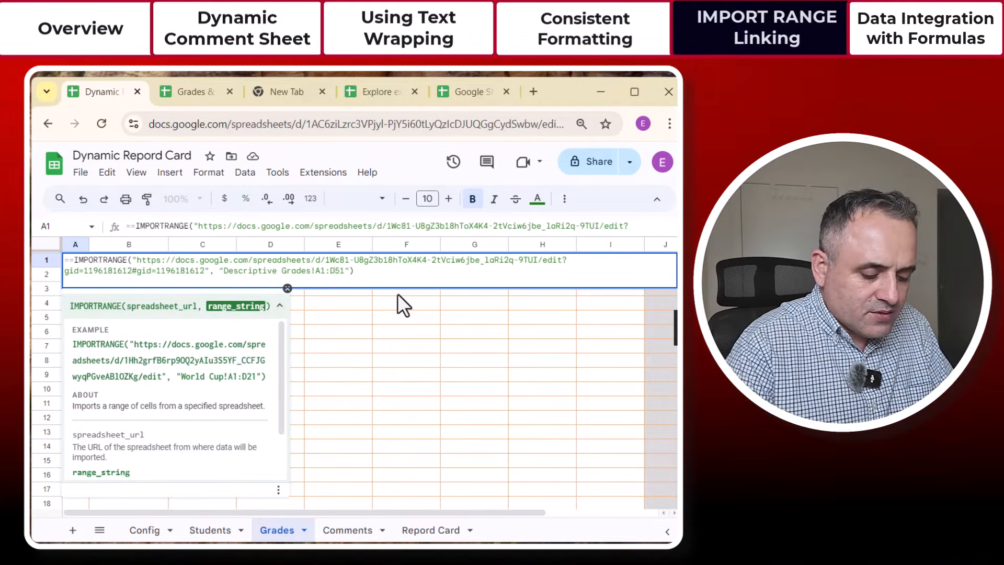
{"action": "key", "text": "BackSpace"}
{"action": "type", "text": "I"}
{"action": "key", "text": "Return"}
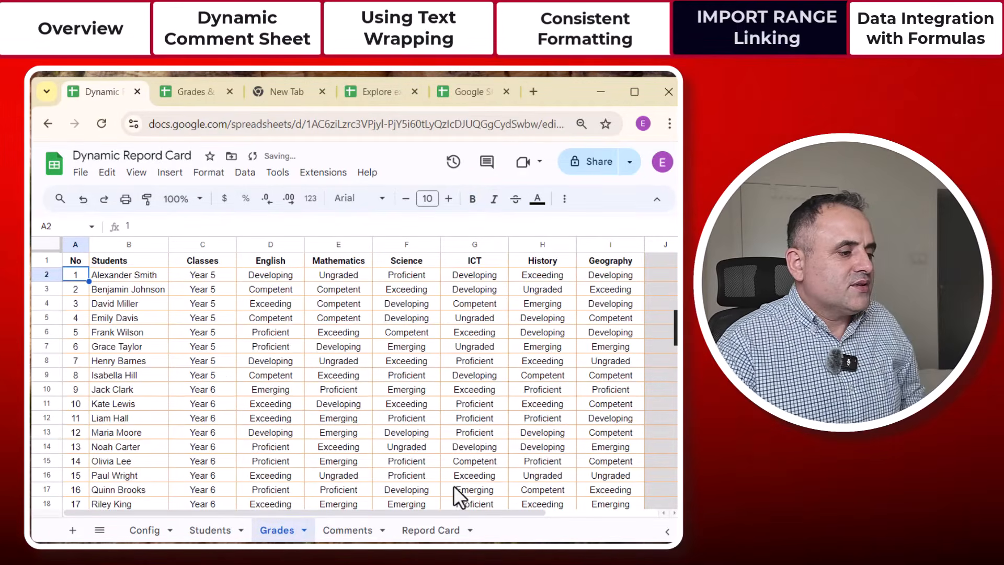
{"action": "left_click_drag", "start_coordinate": [371, 512], "coordinate": [242, 507]}
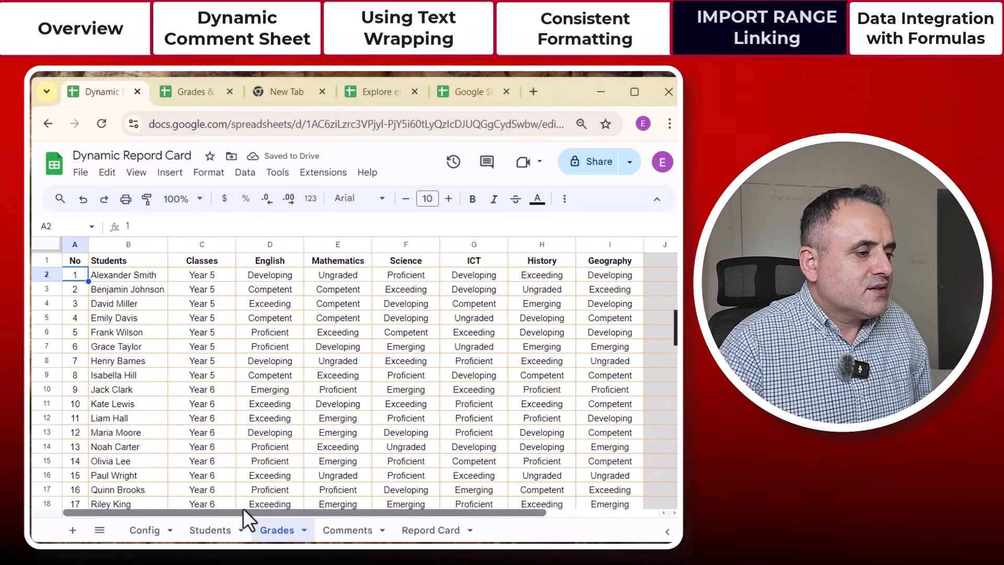
Step: Copy the Grades sheet's full IMPORTRANGE formula into cell A1 of the Comments sheet
{"action": "left_click", "coordinate": [346, 531]}
{"action": "left_click", "coordinate": [285, 531]}
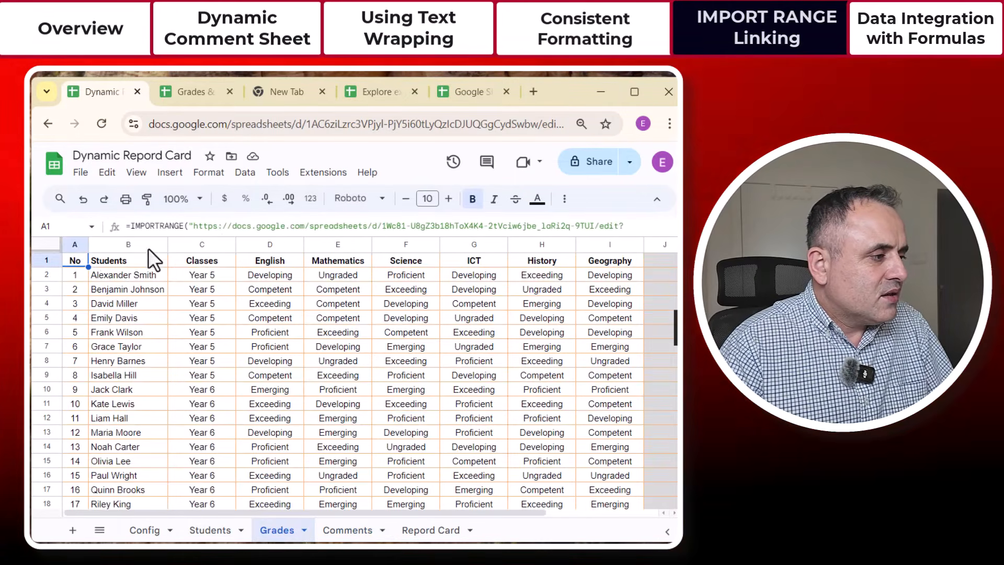
{"action": "left_click", "coordinate": [219, 226]}
{"action": "key", "text": "ctrl+a"}
{"action": "key", "text": "ctrl+c"}
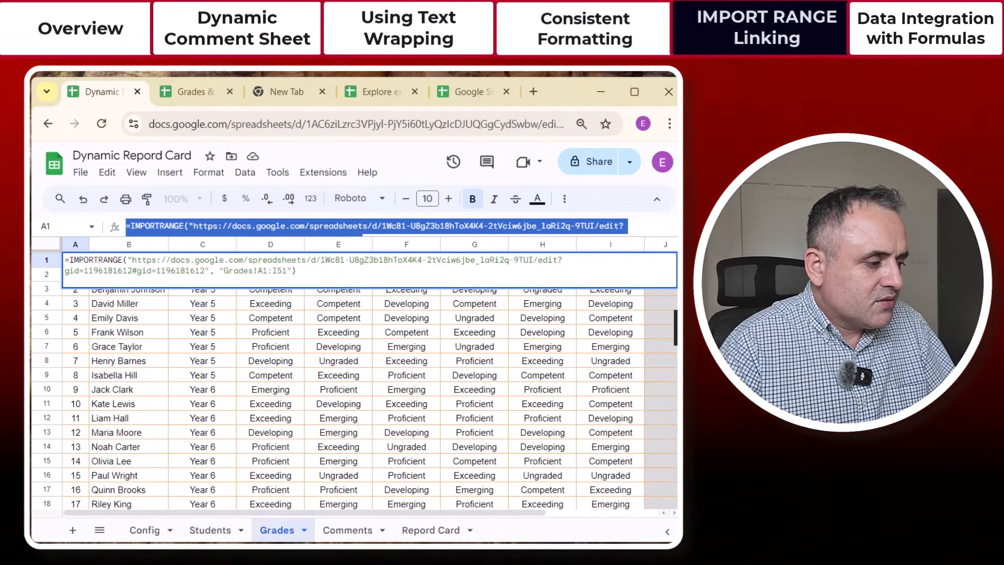
{"action": "left_click", "coordinate": [348, 530]}
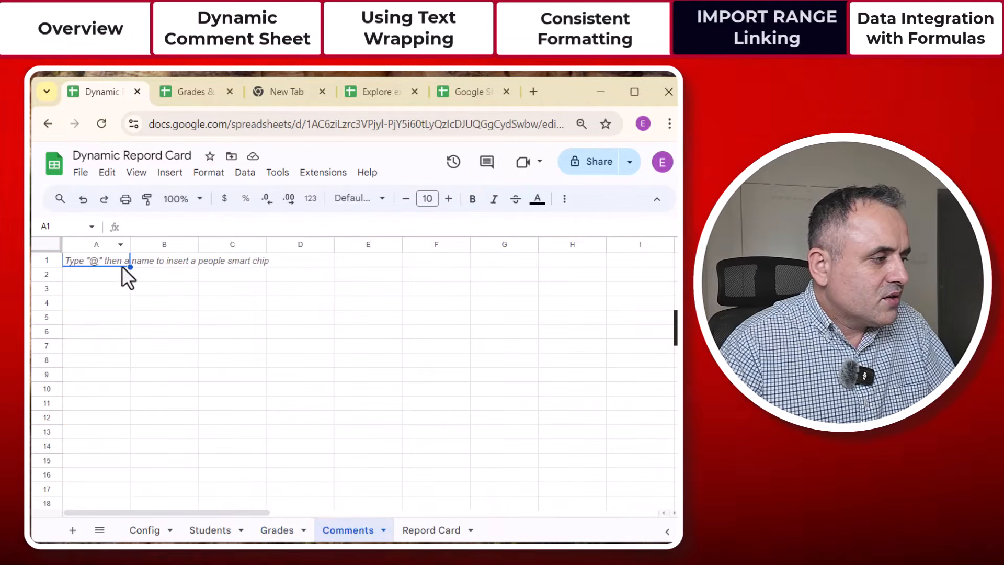
{"action": "left_click", "coordinate": [92, 259]}
{"action": "left_click", "coordinate": [144, 231]}
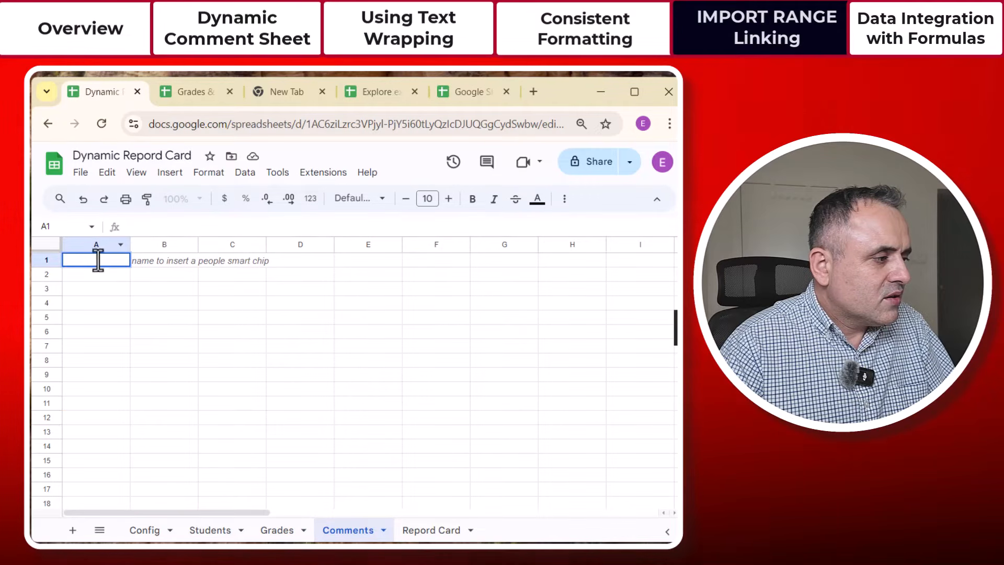
{"action": "left_click", "coordinate": [96, 261]}
{"action": "key", "text": "ctrl+v"}
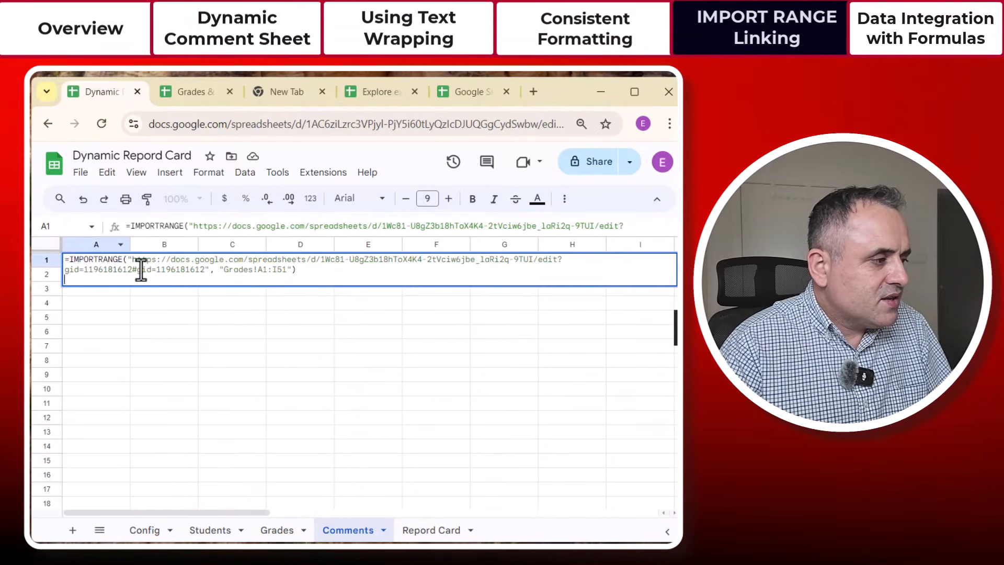
Step: Change the source sheet name in the Comments sheet's IMPORTRANGE formula to Comments
{"action": "left_click", "coordinate": [251, 270]}
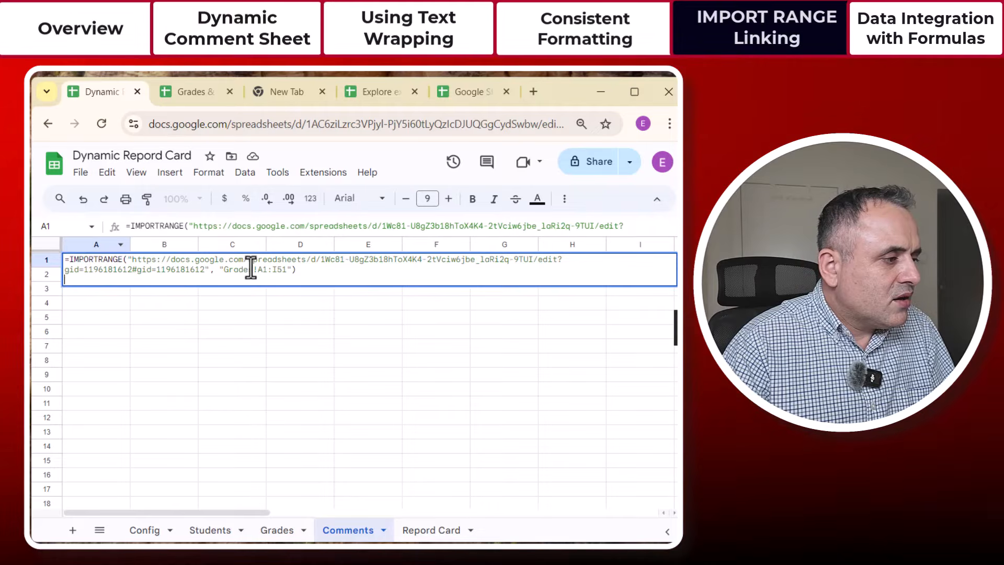
{"action": "key", "text": "BackSpace"}
{"action": "key", "text": "BackSpace"}
{"action": "key", "text": "BackSpace"}
{"action": "key", "text": "BackSpace"}
{"action": "key", "text": "BackSpace"}
{"action": "key", "text": "BackSpace"}
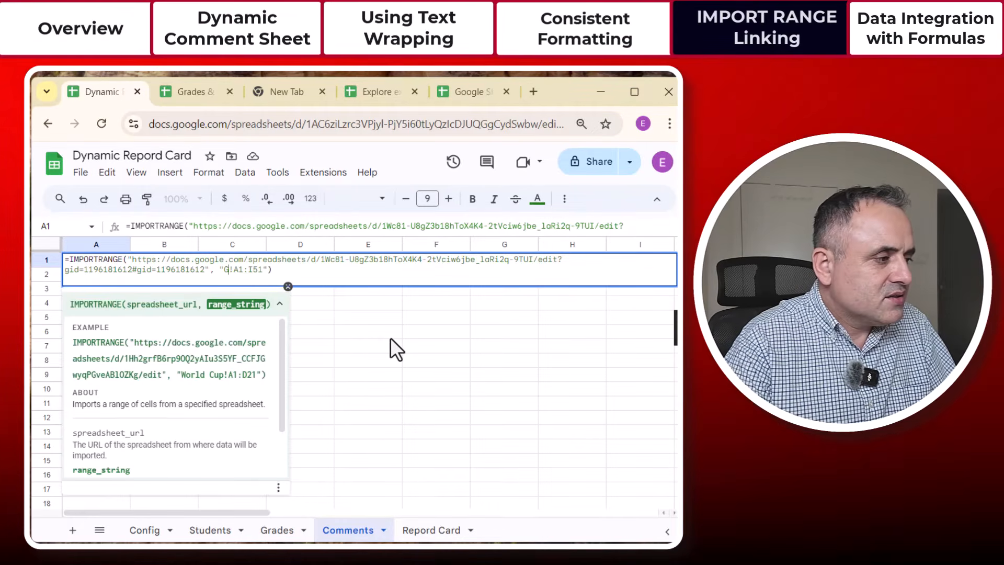
{"action": "type", "text": "Comments"}
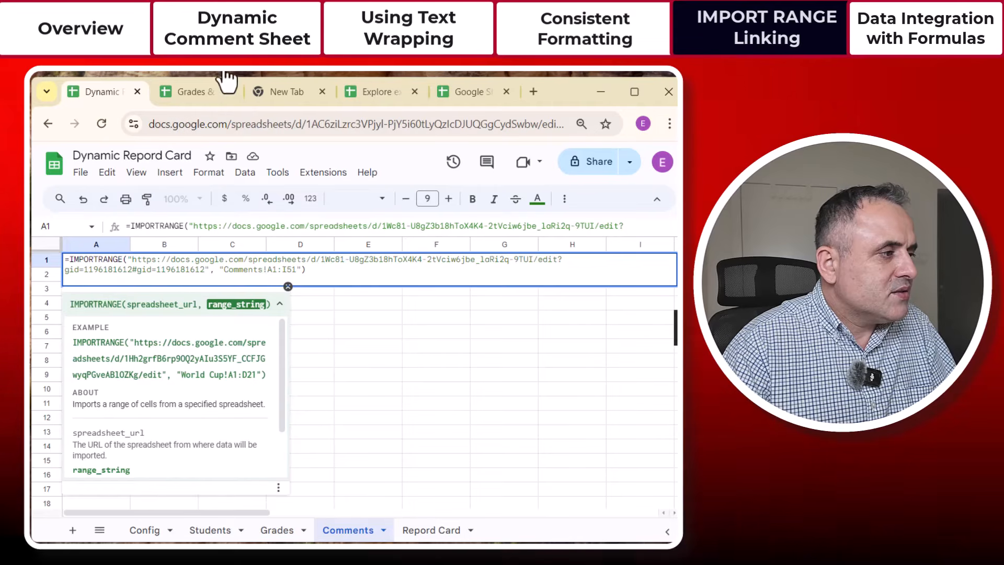
Step: Check the column extent of the source Comments data in Grades & Comments, and commit the Comments formula with range A1:I51
{"action": "left_click", "coordinate": [200, 95]}
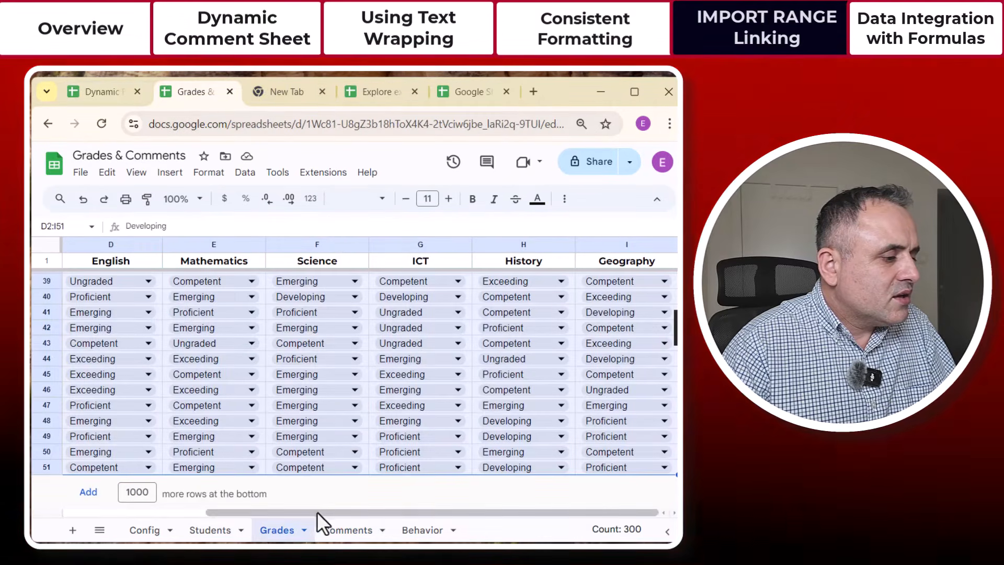
{"action": "left_click", "coordinate": [347, 529]}
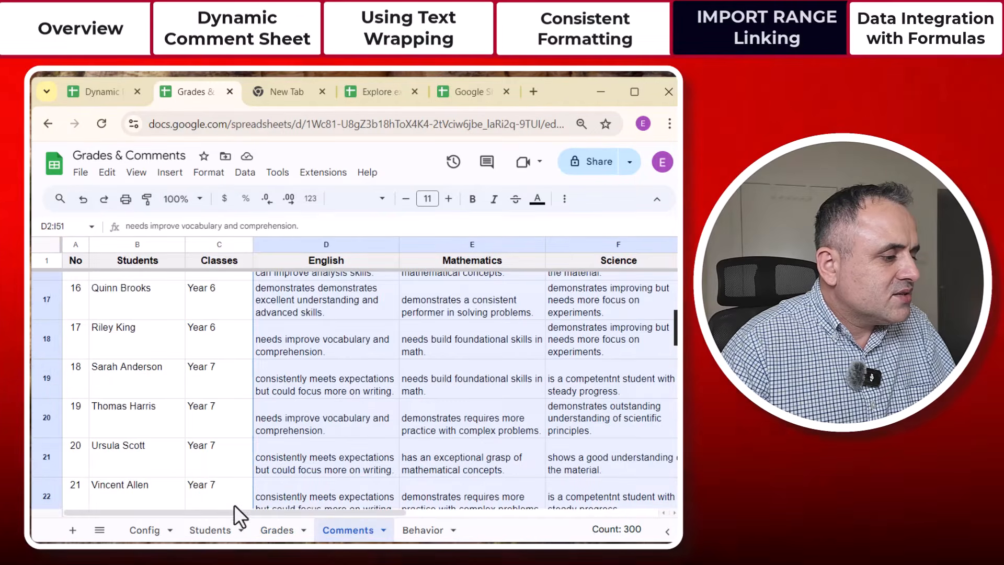
{"action": "left_click_drag", "start_coordinate": [233, 512], "coordinate": [614, 533]}
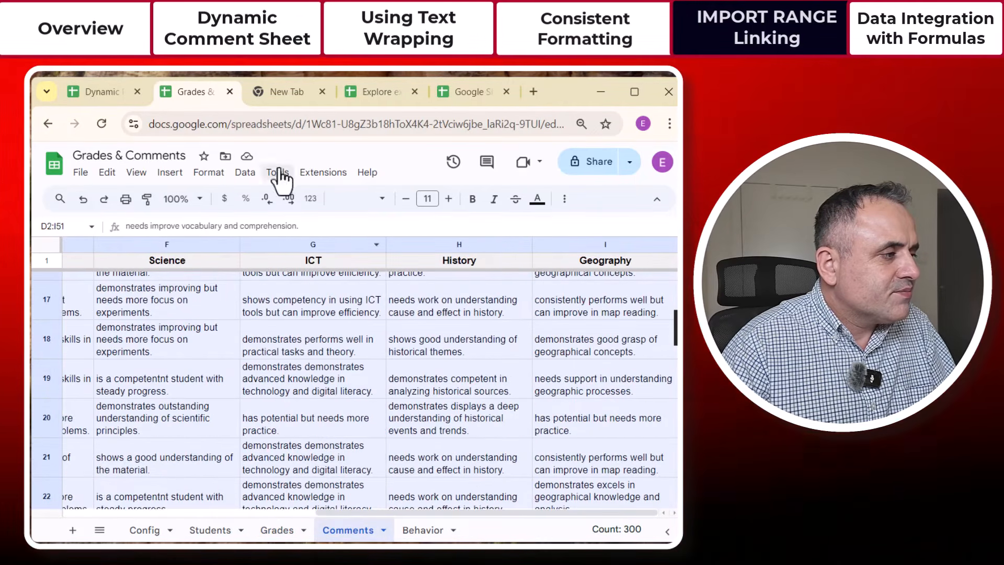
{"action": "left_click", "coordinate": [104, 93]}
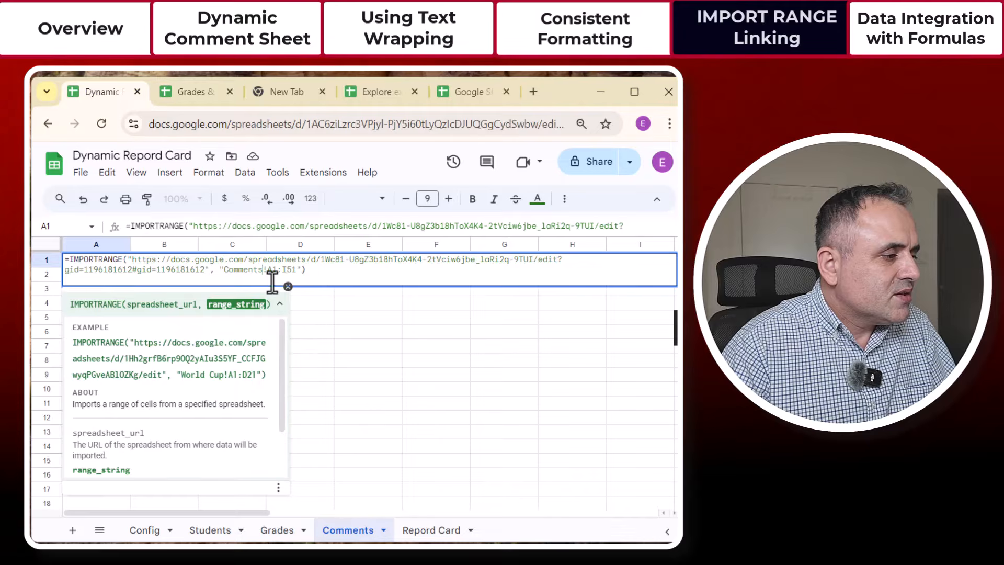
{"action": "key", "text": "Return"}
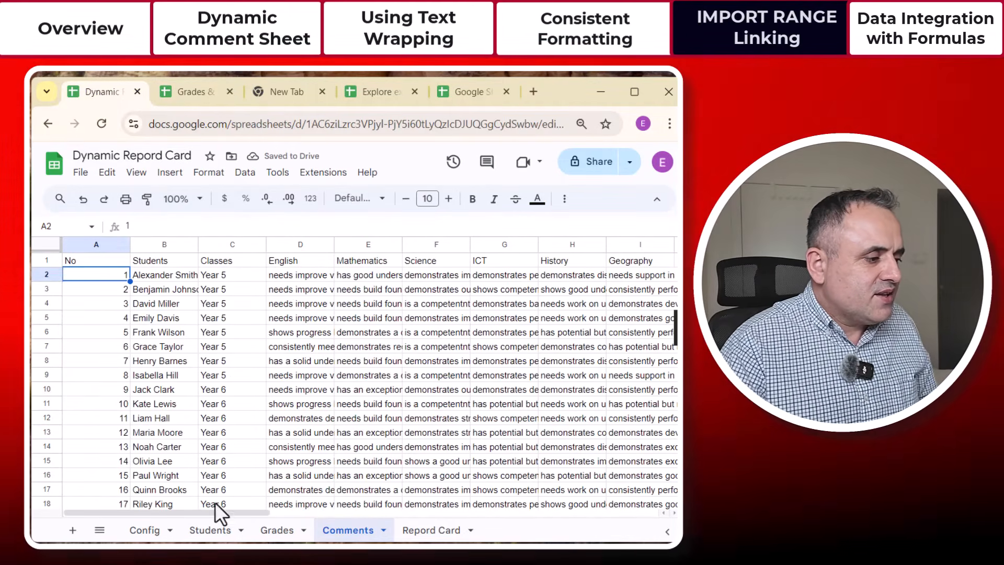
Step: Look over the imported comments across to the Geography column and glance at the Repord Card sheet
{"action": "left_click_drag", "start_coordinate": [200, 511], "coordinate": [324, 523]}
{"action": "left_click_drag", "start_coordinate": [275, 274], "coordinate": [271, 450]}
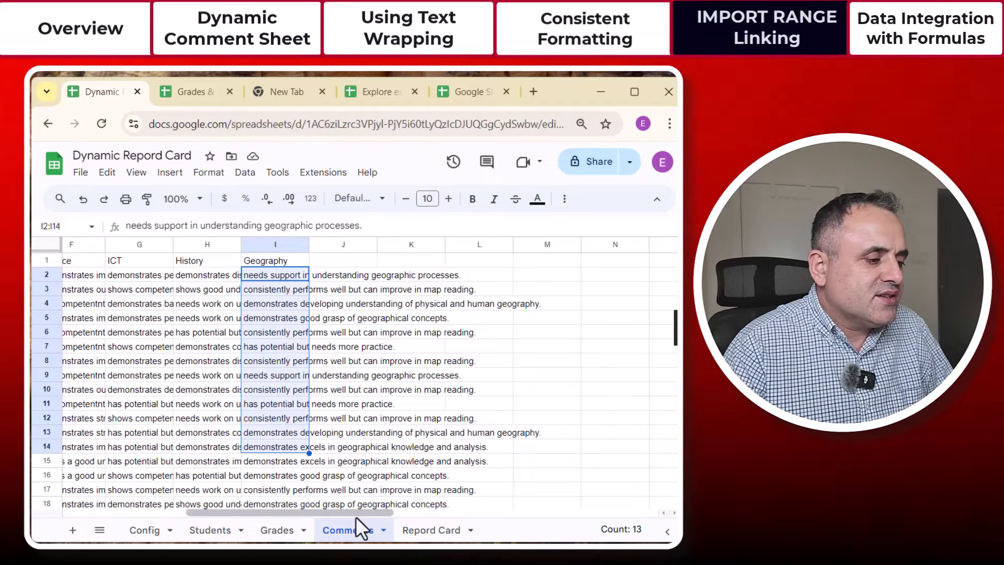
{"action": "left_click", "coordinate": [431, 530]}
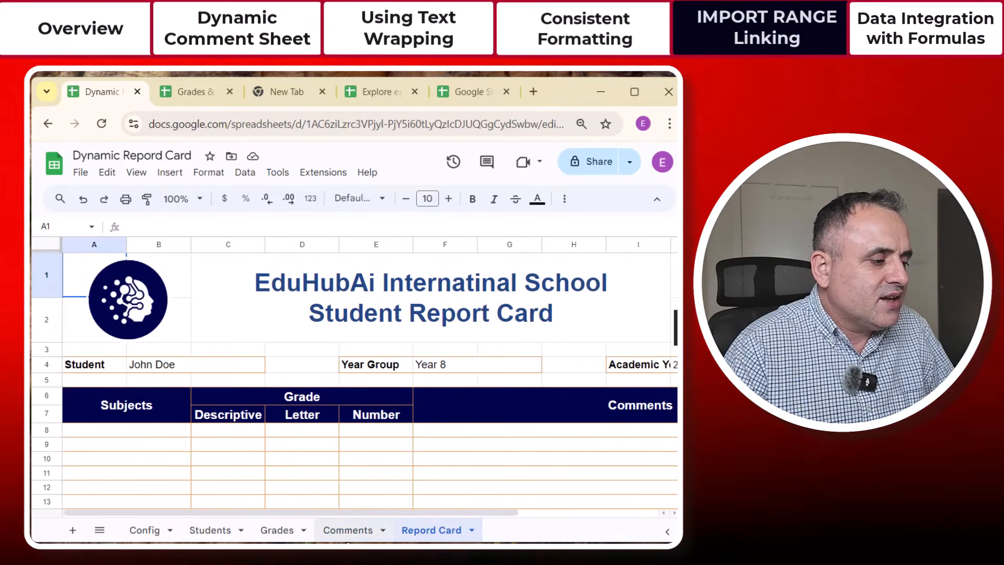
{"action": "left_click", "coordinate": [210, 530]}
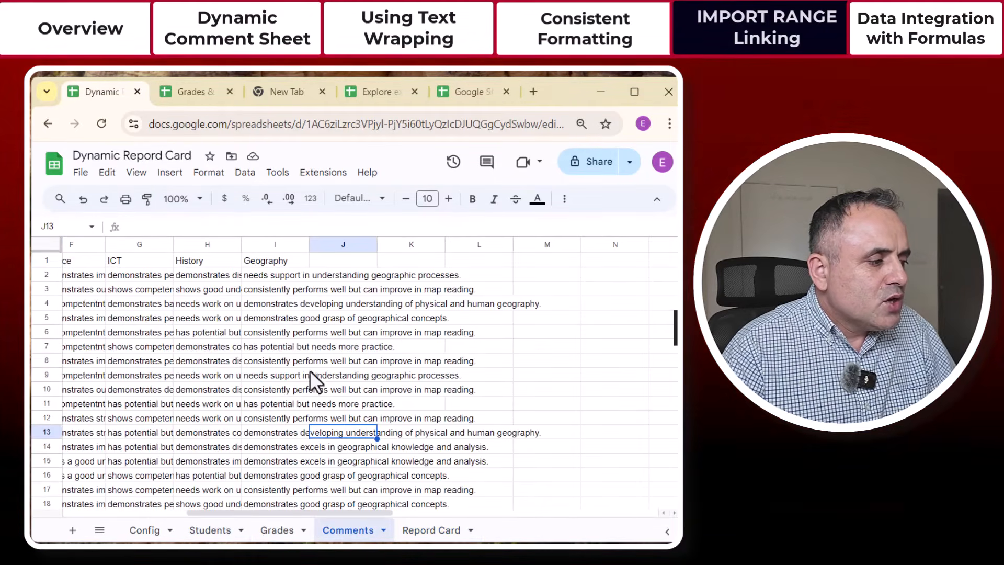
Step: Duplicate the Comments sheet and rename the copy Behavior
{"action": "left_click", "coordinate": [383, 530]}
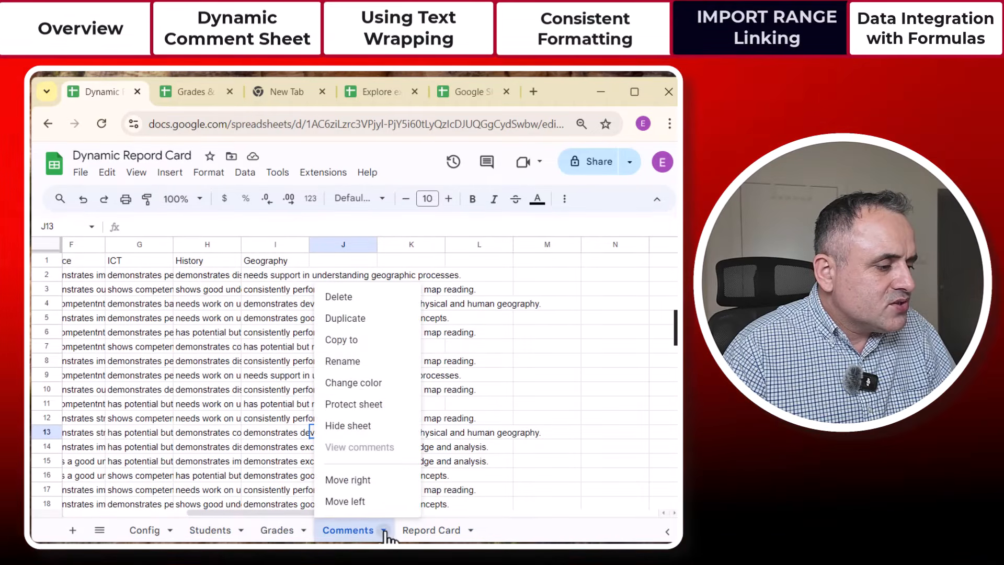
{"action": "left_click", "coordinate": [350, 325]}
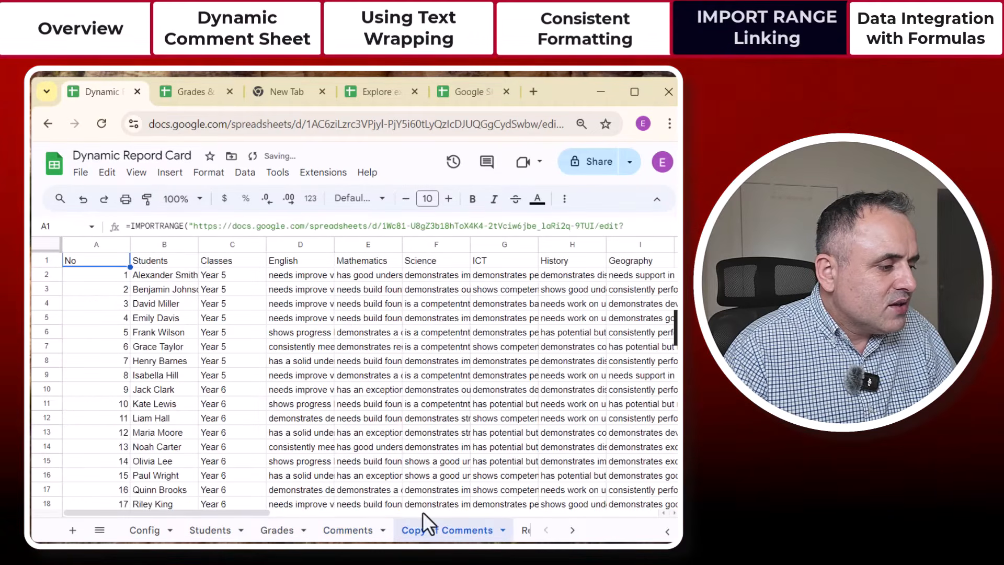
{"action": "left_click", "coordinate": [503, 530]}
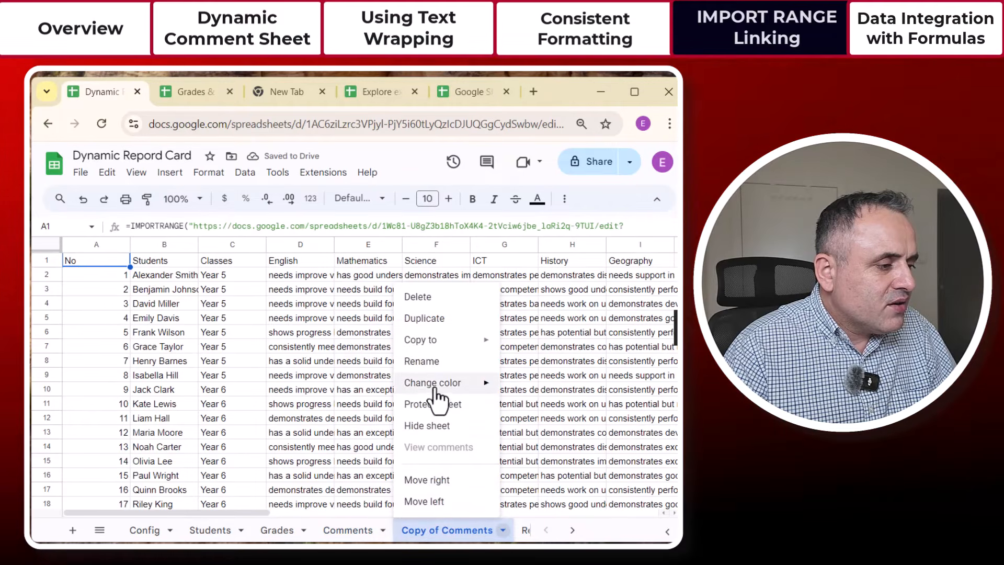
{"action": "left_click", "coordinate": [423, 361]}
{"action": "type", "text": "Behavior"}
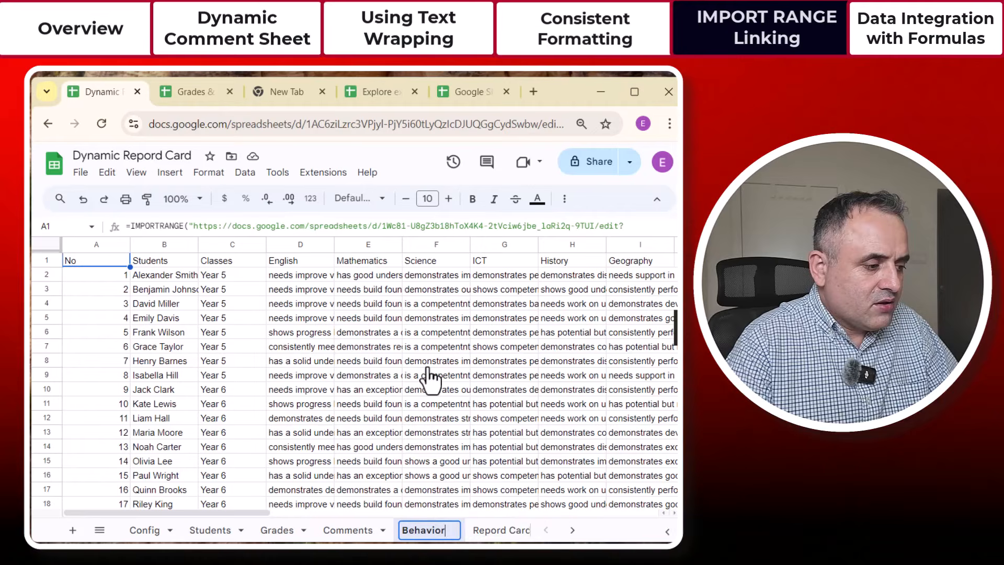
{"action": "key", "text": "Return"}
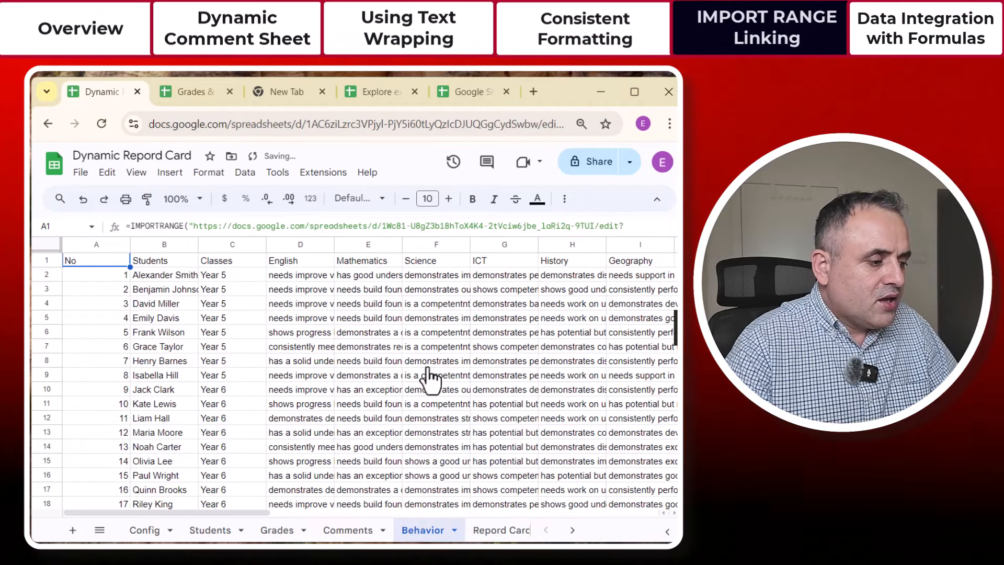
Step: Check the row and column extent of the source Behavior sheet in Grades & Comments
{"action": "left_click", "coordinate": [172, 91]}
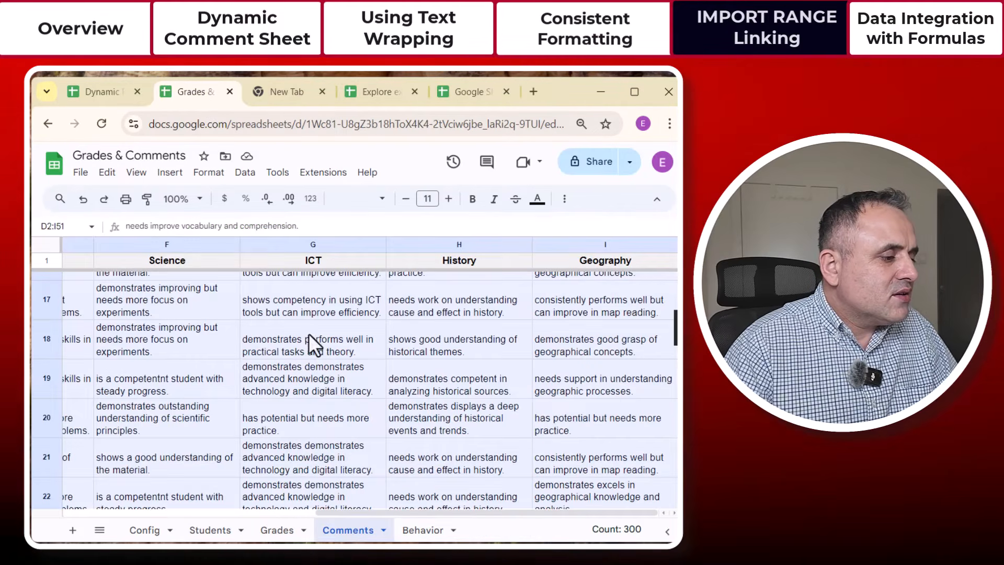
{"action": "left_click", "coordinate": [421, 533]}
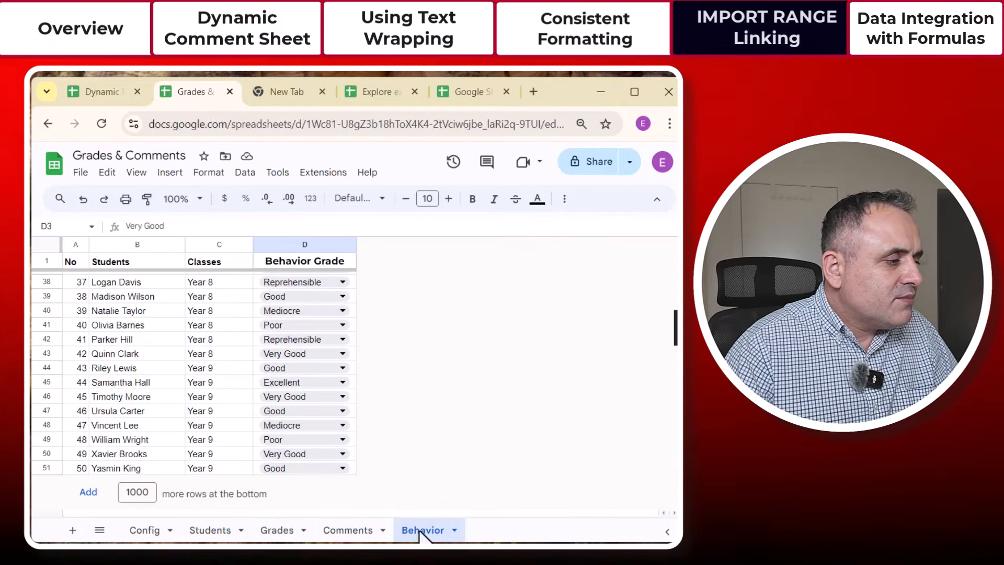
{"action": "scroll", "coordinate": [304, 376], "scroll_direction": "up", "scroll_amount": 10}
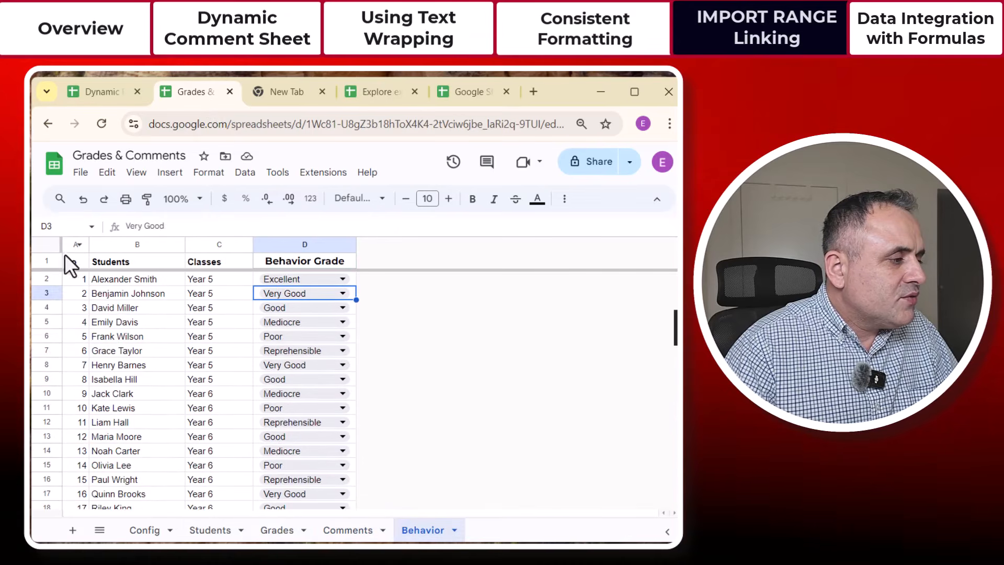
{"action": "scroll", "coordinate": [312, 290], "scroll_direction": "down", "scroll_amount": 12}
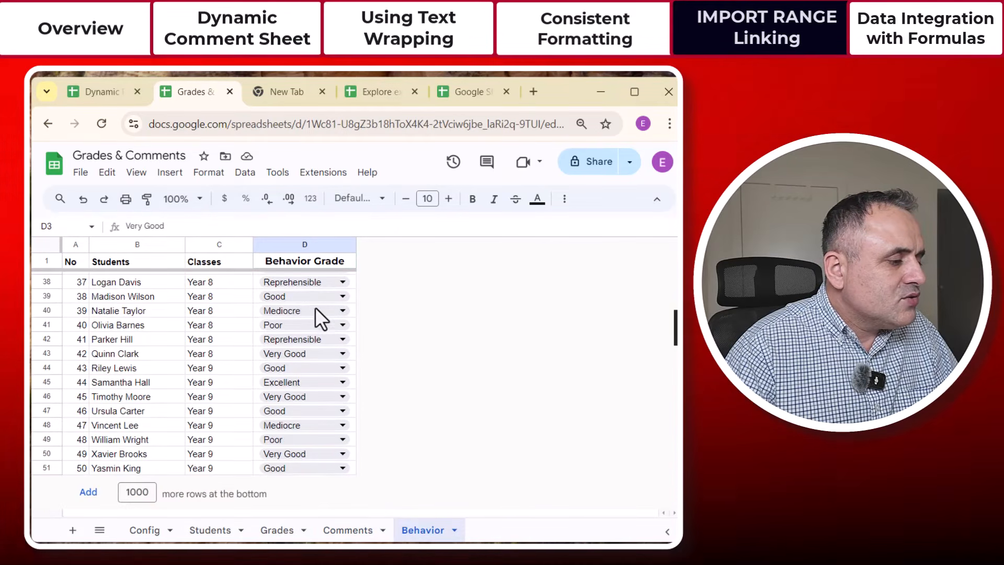
{"action": "left_click", "coordinate": [114, 90]}
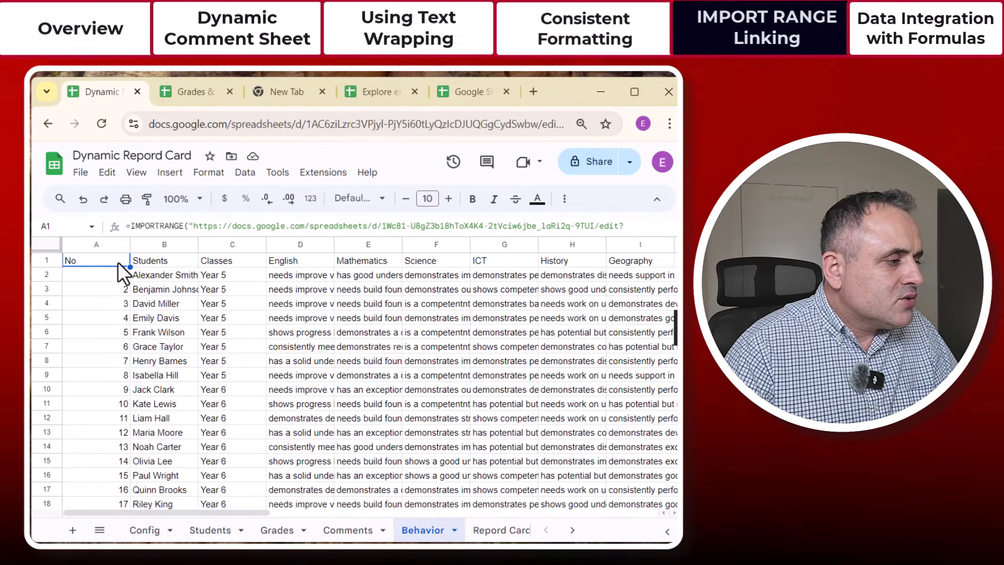
Step: Change the source sheet name in the new Behavior sheet's IMPORTRANGE formula in cell A1 to Behavior
{"action": "left_click", "coordinate": [410, 225]}
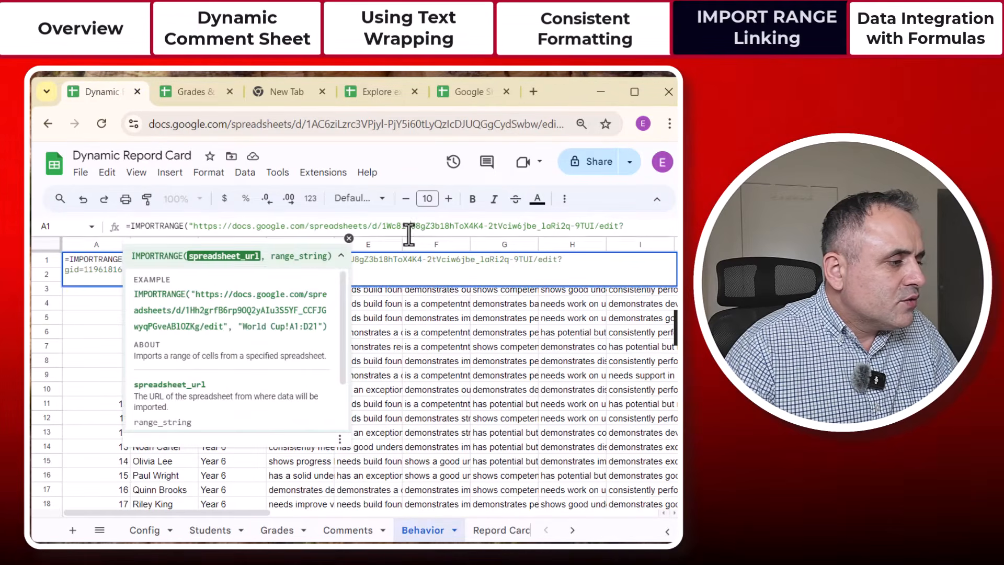
{"action": "left_click", "coordinate": [423, 265]}
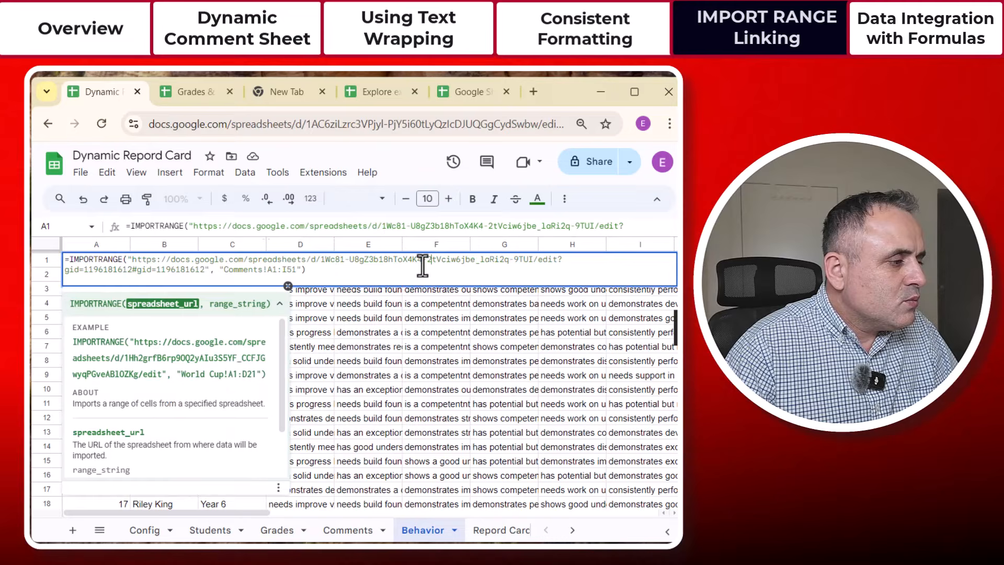
{"action": "left_click", "coordinate": [251, 272]}
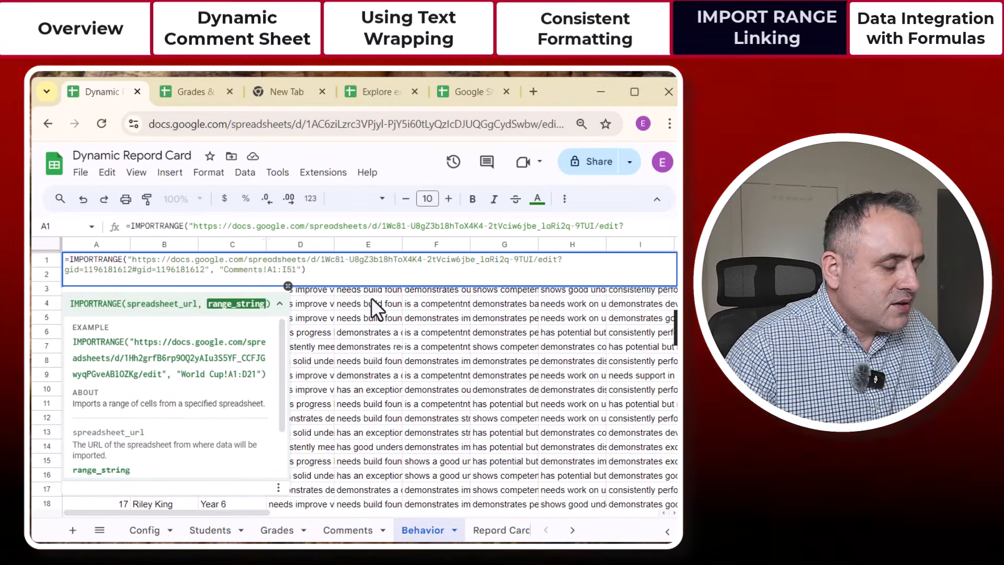
{"action": "key", "text": "BackSpace"}
{"action": "key", "text": "BackSpace"}
{"action": "key", "text": "BackSpace"}
{"action": "key", "text": "BackSpace"}
{"action": "key", "text": "BackSpace"}
{"action": "key", "text": "BackSpace"}
{"action": "key", "text": "BackSpace"}
{"action": "key", "text": "BackSpace"}
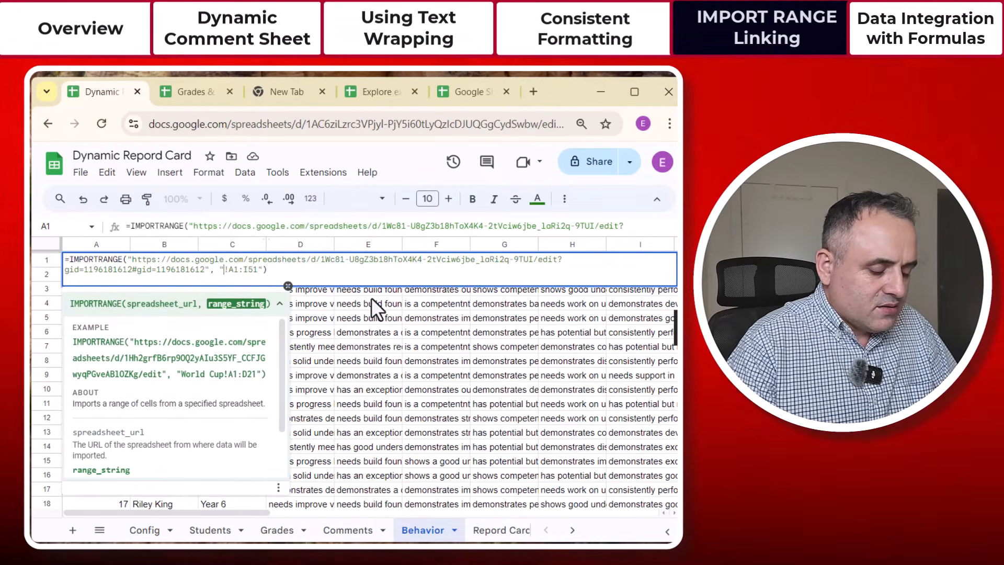
{"action": "type", "text": "Behavior"}
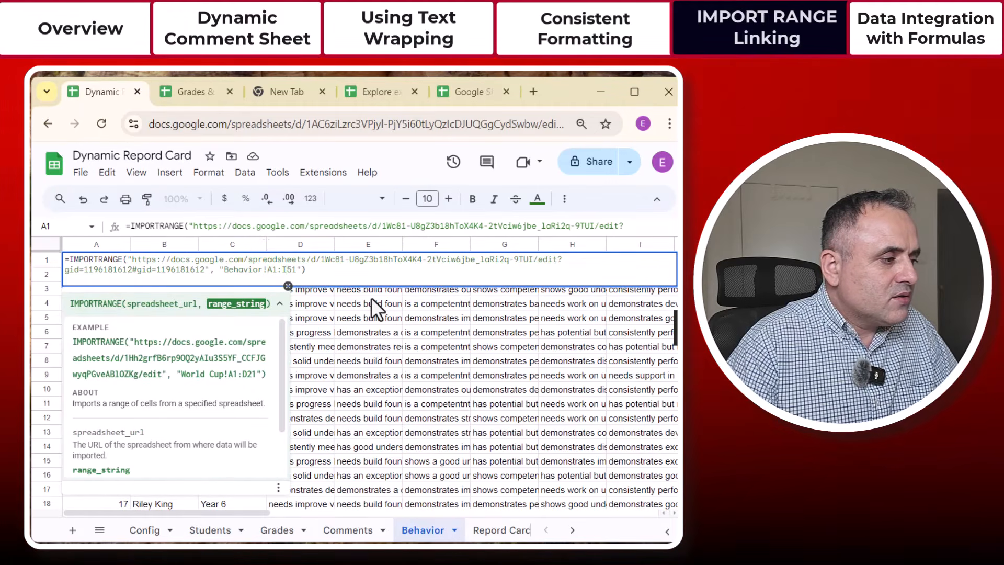
Step: Set the Behavior formula's range to A1:D51, commit it, and look over the imported behavior grades
{"action": "key", "text": "BackSpace"}
{"action": "type", "text": "d"}
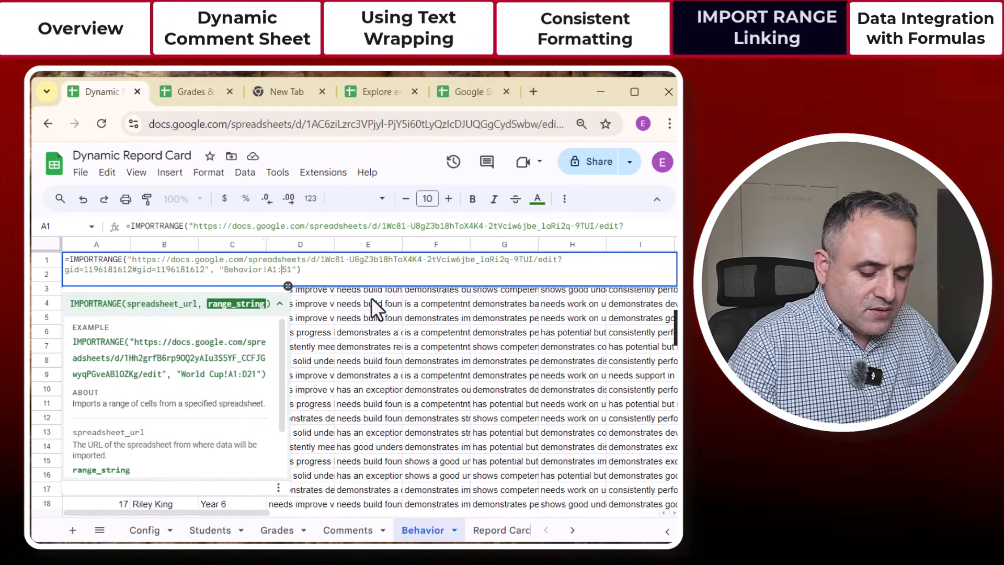
{"action": "key", "text": "Return"}
{"action": "type", "text": "\\"}
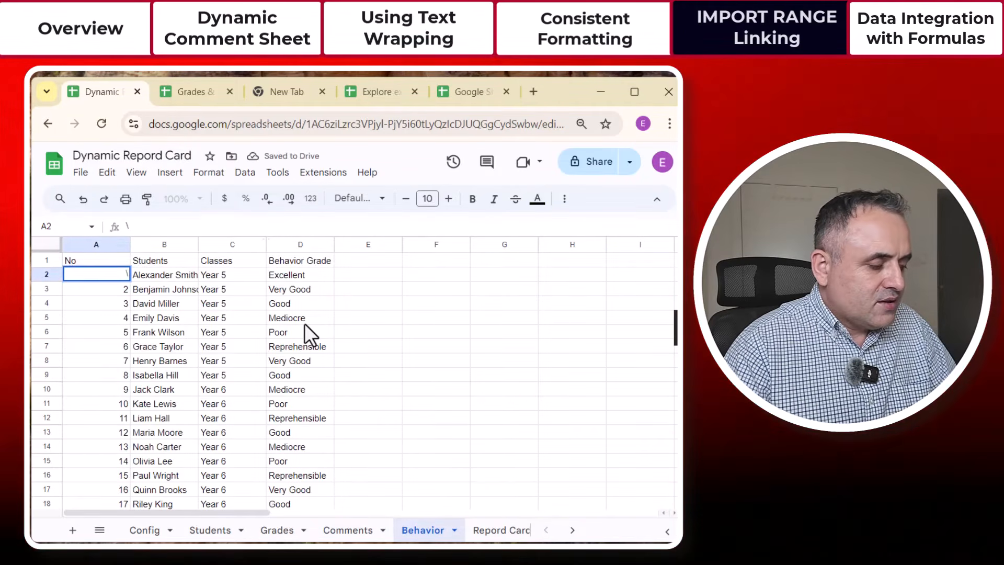
{"action": "key", "text": "Escape"}
{"action": "left_click", "coordinate": [235, 306]}
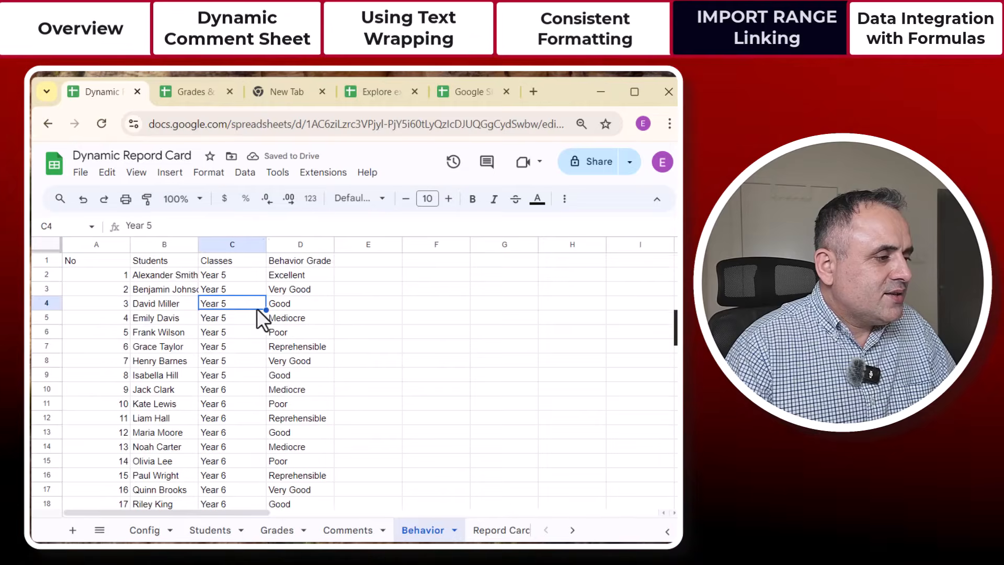
{"action": "scroll", "coordinate": [256, 308], "scroll_direction": "down", "scroll_amount": 6}
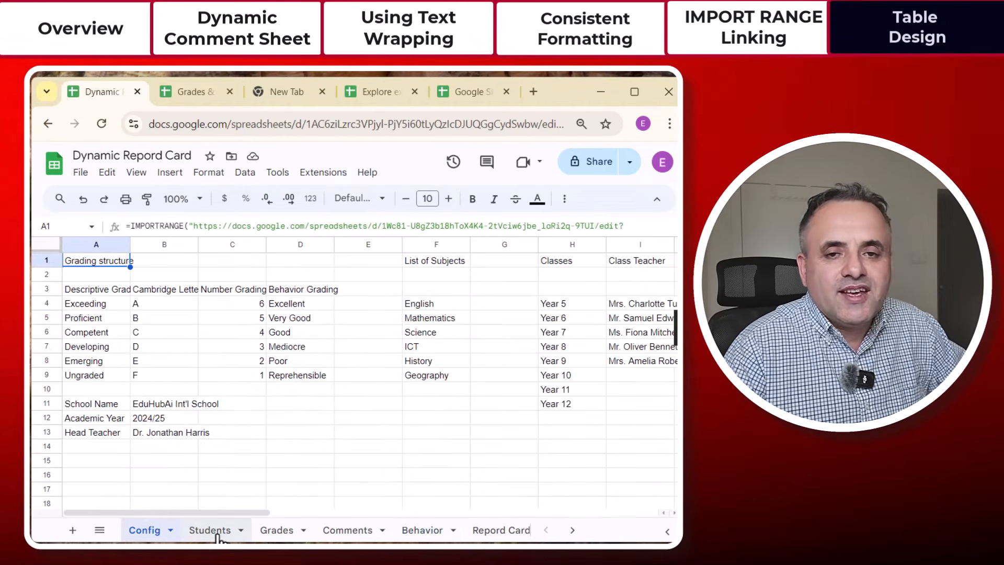
Step: Review the imported data on the Students, Grades, Comments and Behavior sheets
{"action": "left_click", "coordinate": [210, 537]}
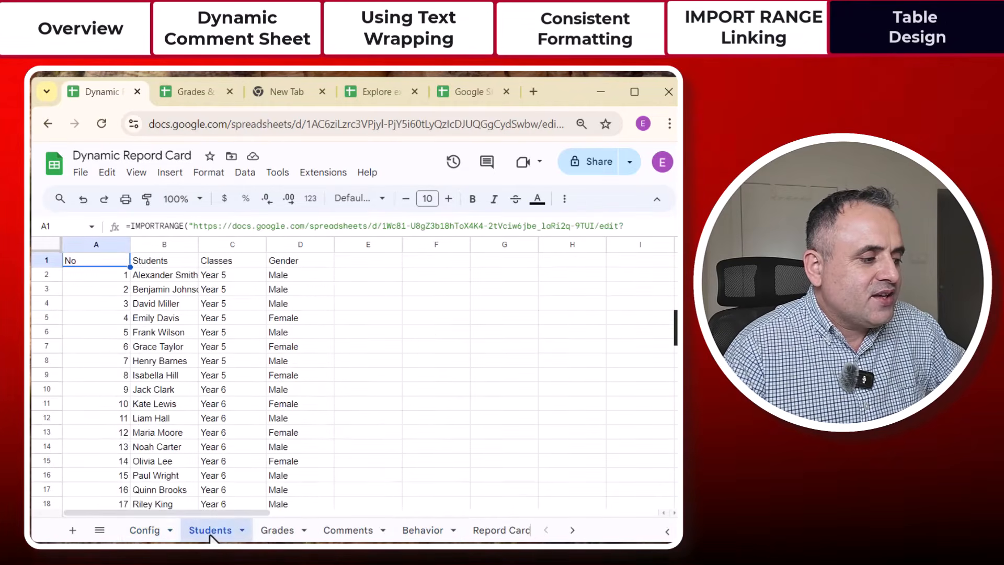
{"action": "left_click", "coordinate": [277, 538]}
{"action": "left_click", "coordinate": [348, 537]}
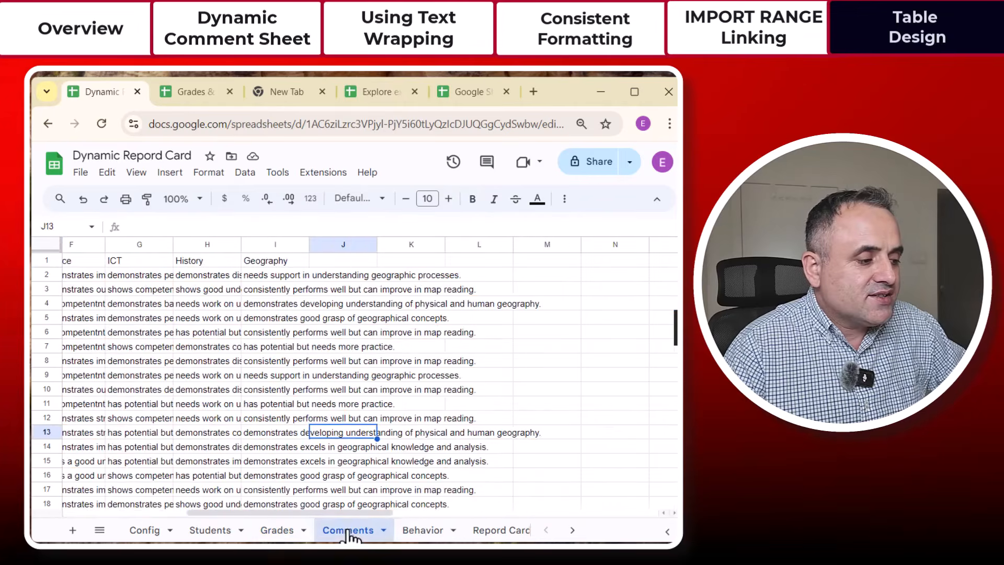
{"action": "left_click", "coordinate": [424, 536]}
Step: Examine the Repord Card sheet's layout from the student header to the Class Teacher box, checking it against the Behavior sheet
{"action": "left_click", "coordinate": [501, 536]}
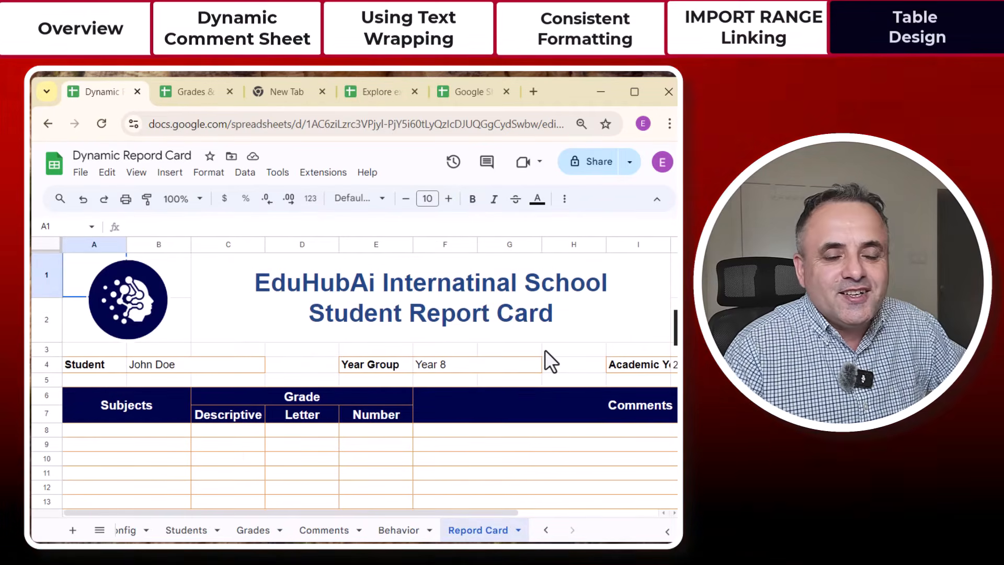
{"action": "scroll", "coordinate": [385, 471], "scroll_direction": "down", "scroll_amount": 3}
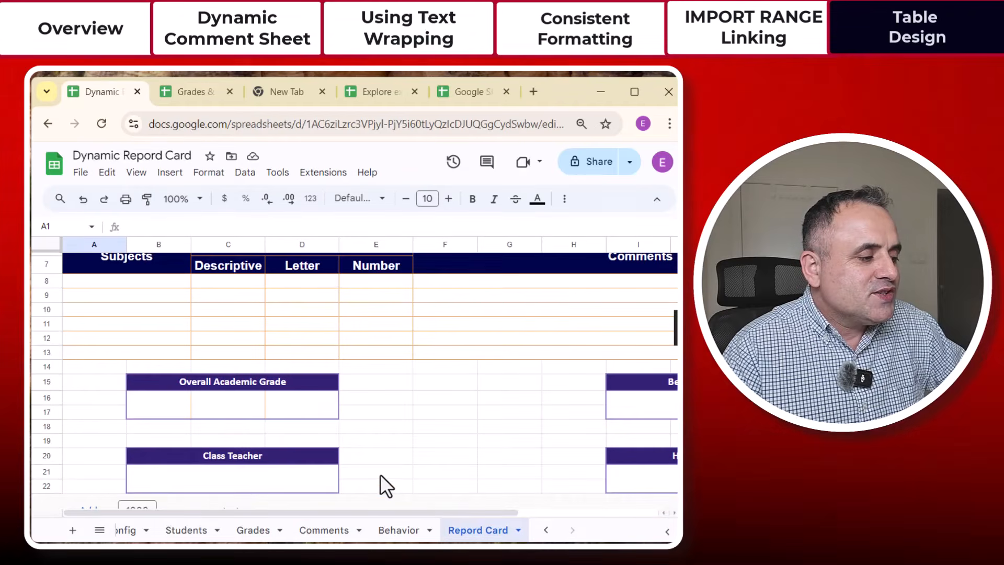
{"action": "left_click", "coordinate": [396, 531]}
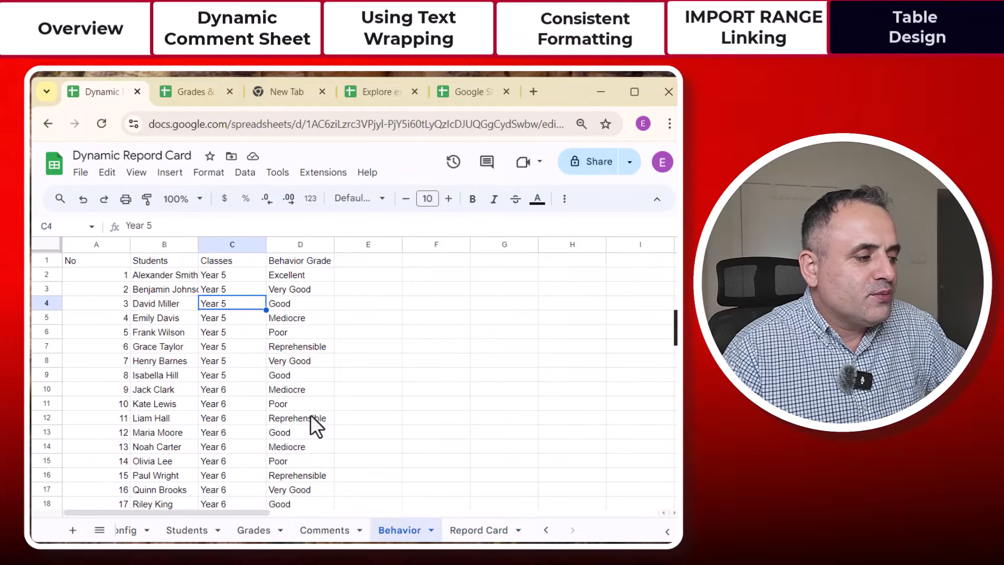
{"action": "left_click", "coordinate": [479, 530]}
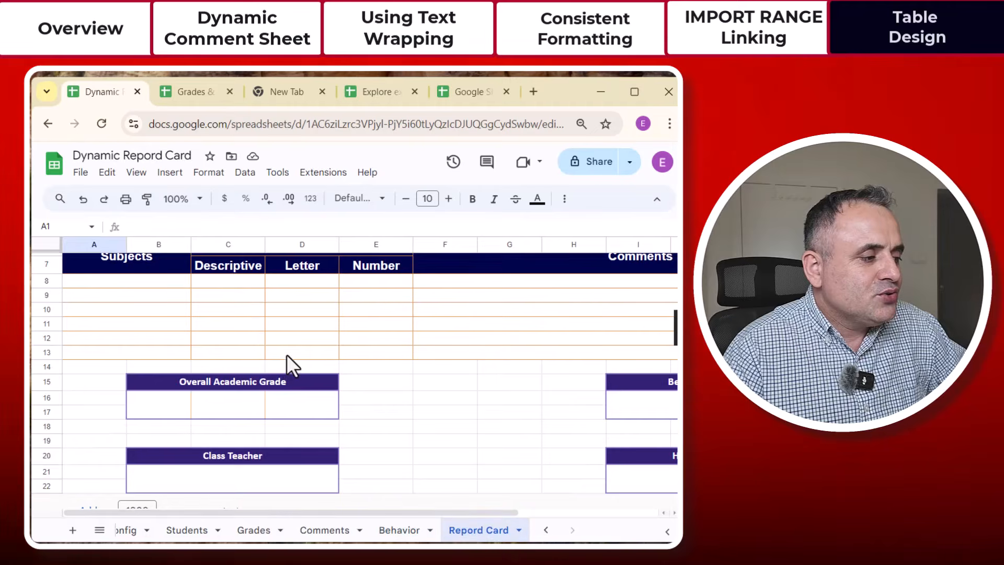
{"action": "scroll", "coordinate": [287, 354], "scroll_direction": "up", "scroll_amount": 3}
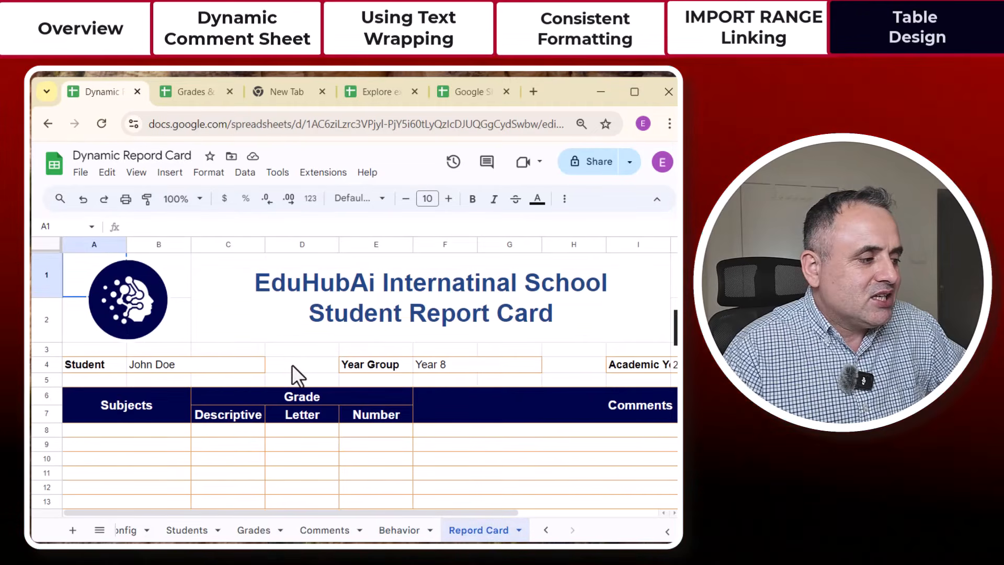